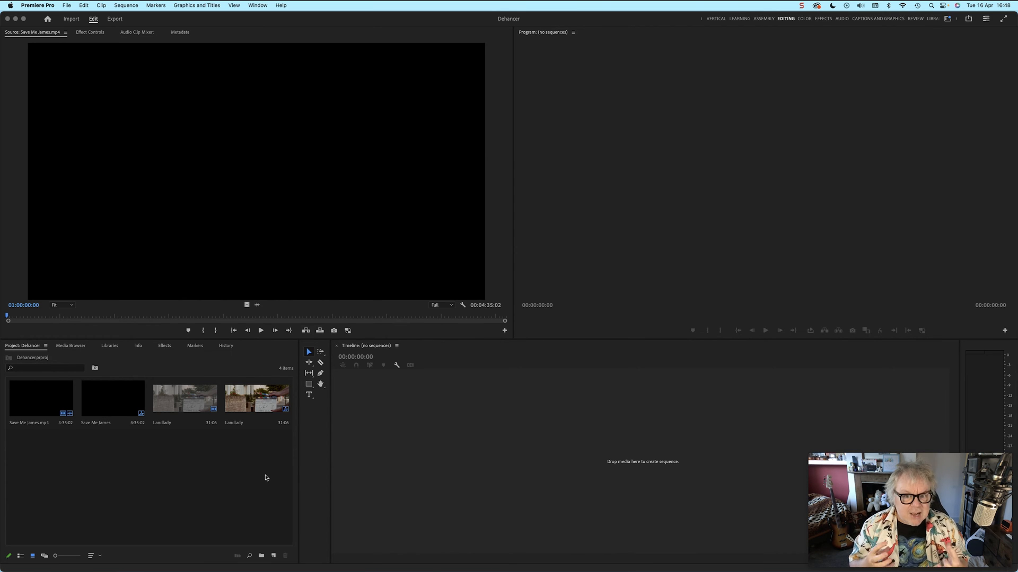
- Load the Save Me James.mp4 clip for source preview and scrub through it to about 01:02:41:21
{"action": "left_click", "coordinate": [266, 478]}
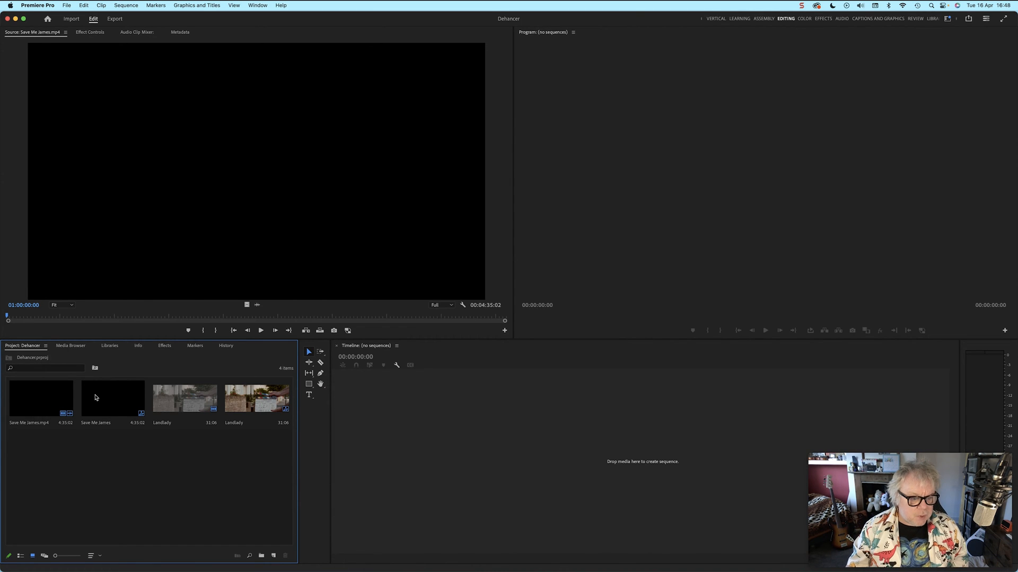
{"action": "left_click", "coordinate": [53, 402]}
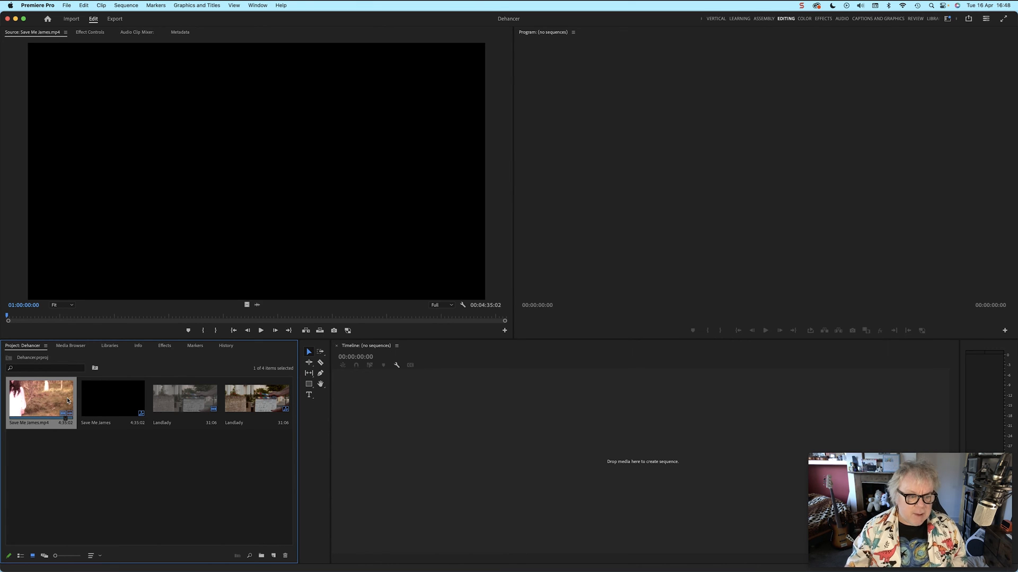
{"action": "double_click", "coordinate": [63, 397]}
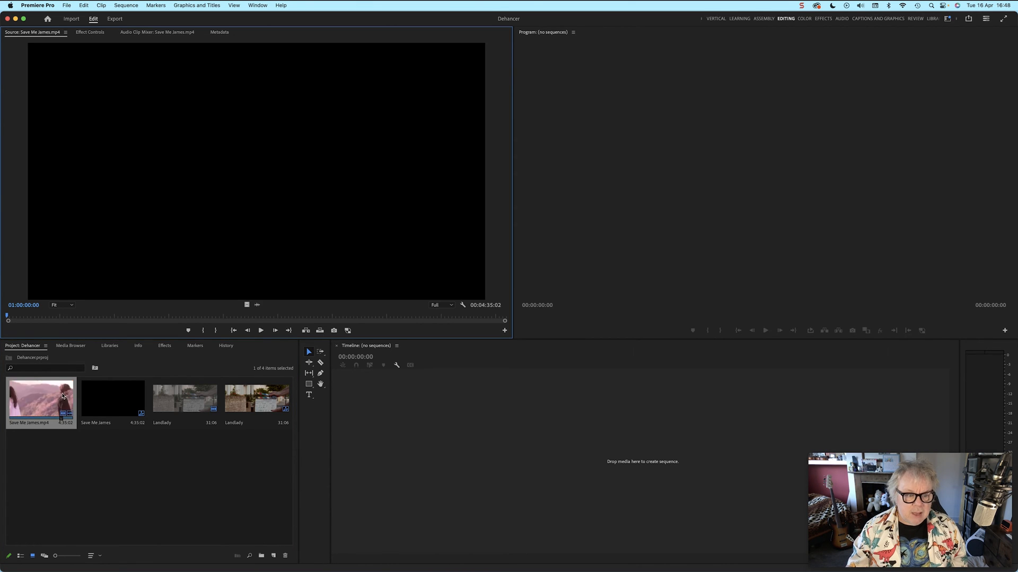
{"action": "left_click", "coordinate": [42, 317]}
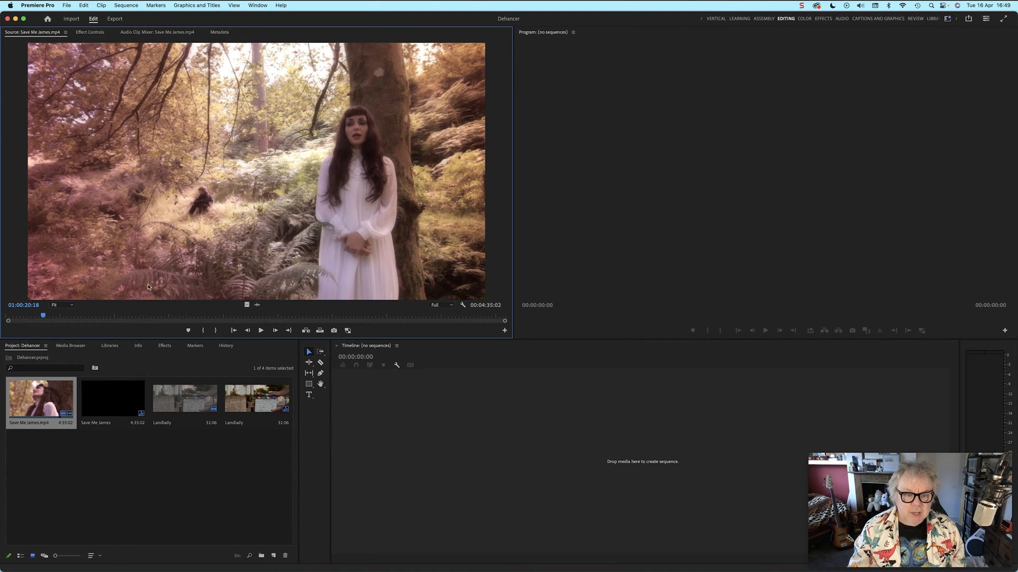
{"action": "left_click_drag", "start_coordinate": [111, 318], "coordinate": [201, 321]}
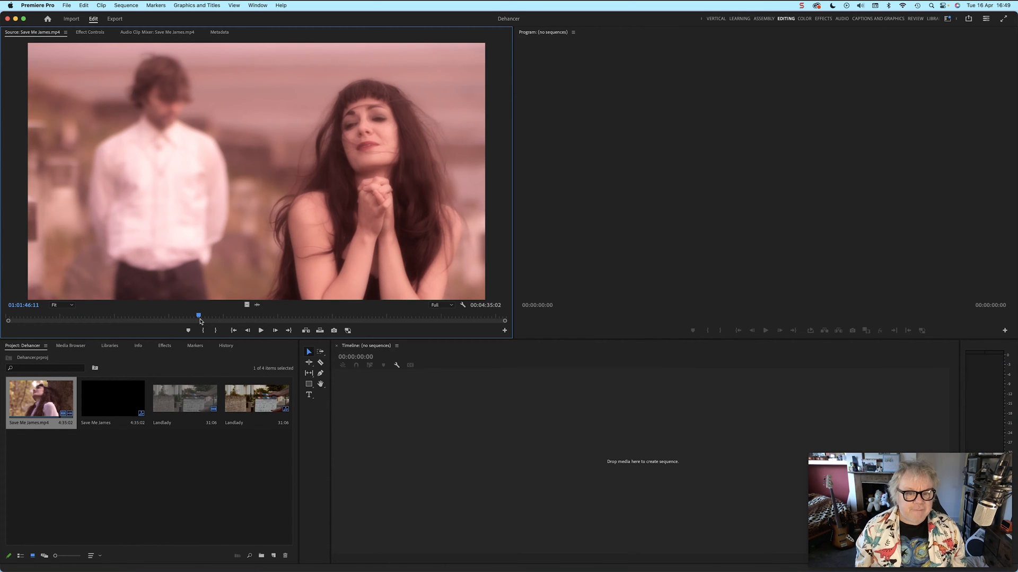
{"action": "left_click_drag", "start_coordinate": [206, 320], "coordinate": [299, 315]}
- Open the Save Me James sequence and play it in short bursts from about 00:01:05:06
{"action": "left_click", "coordinate": [121, 406]}
{"action": "double_click", "coordinate": [122, 406]}
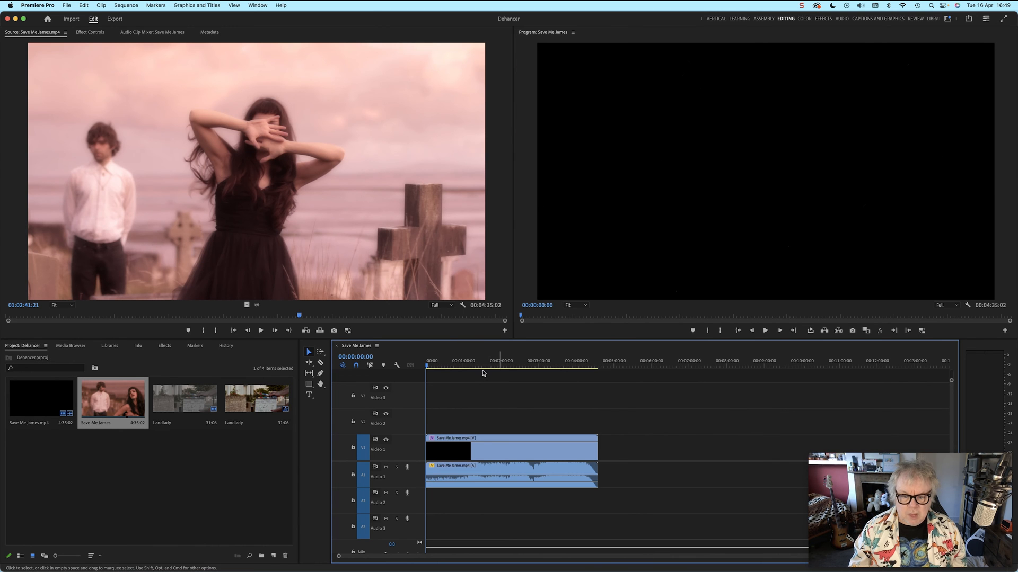
{"action": "left_click", "coordinate": [466, 365]}
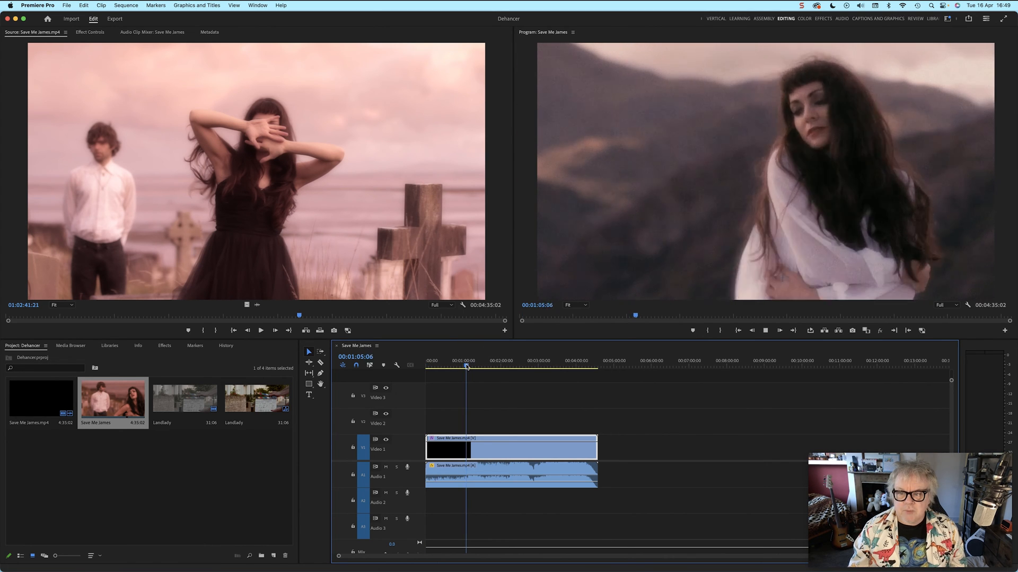
{"action": "key", "text": "space"}
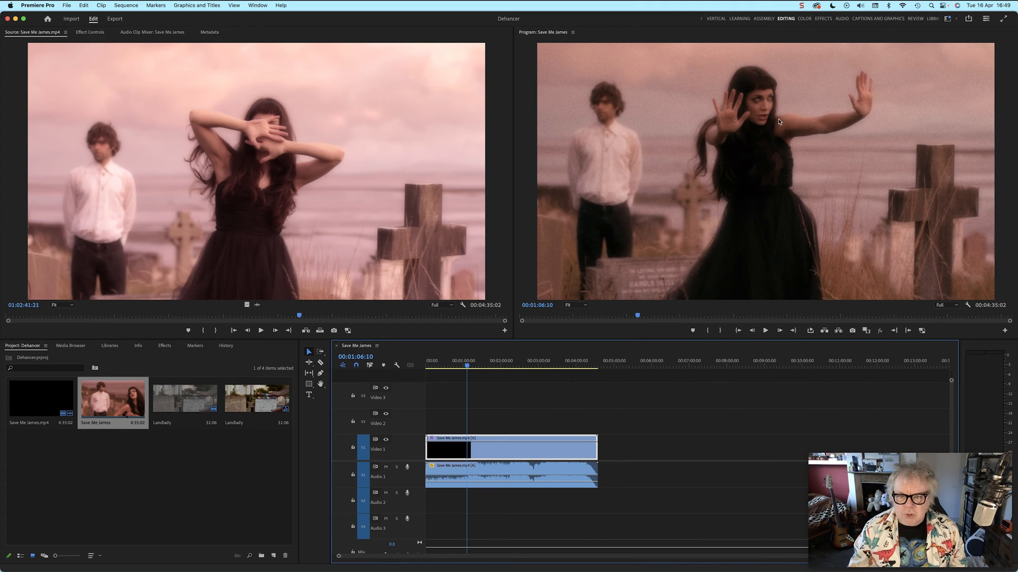
{"action": "key", "text": "space"}
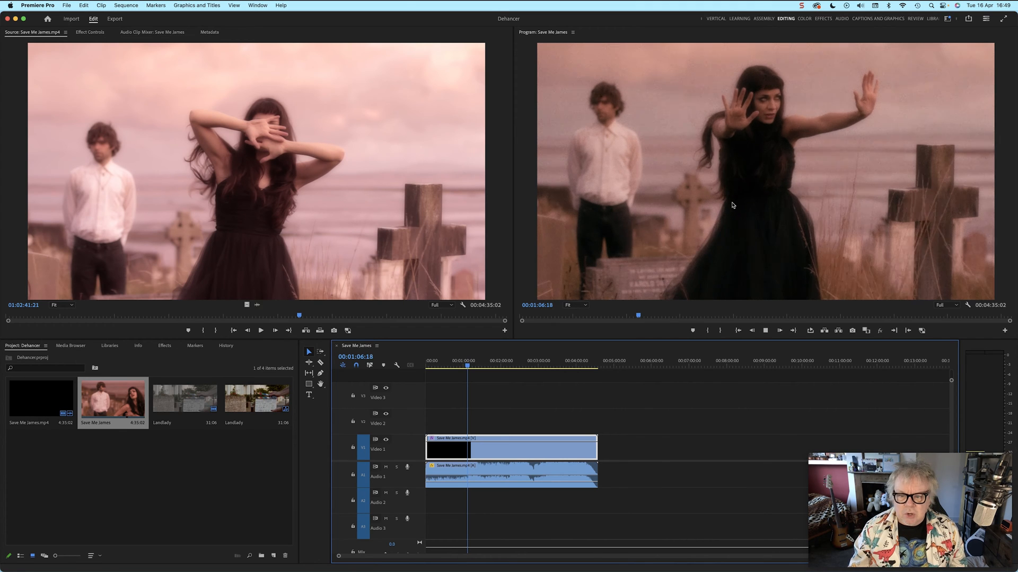
{"action": "key", "text": "space"}
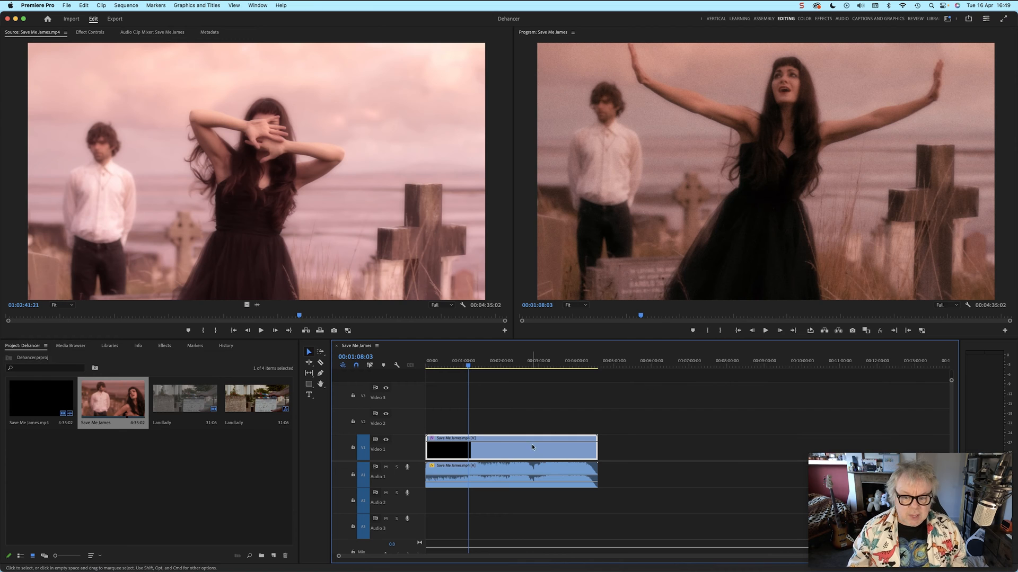
- Show the sequence clip's effect settings and toggle the Dehancer Pro effect off and back on to compare
{"action": "left_click", "coordinate": [81, 33]}
{"action": "left_click", "coordinate": [12, 174]}
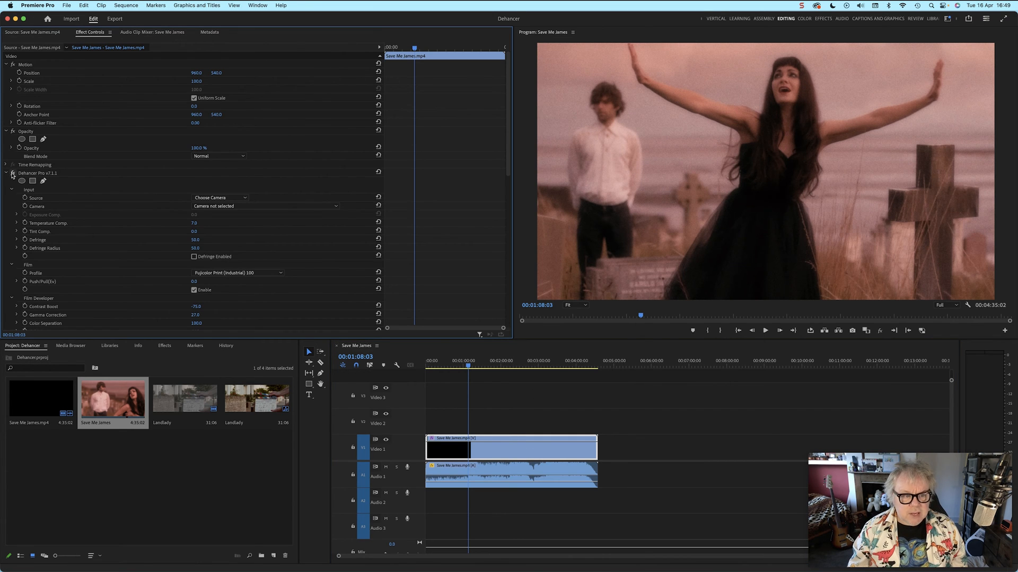
{"action": "left_click", "coordinate": [12, 173]}
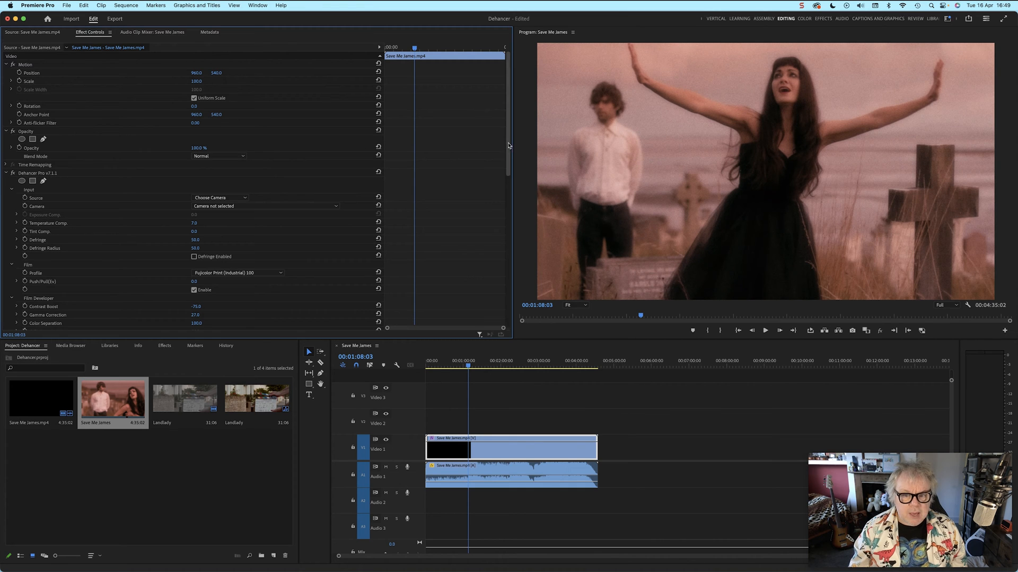
- Collapse Dehancer Pro's Input section and browse the full list of film profiles
{"action": "left_click_drag", "start_coordinate": [508, 146], "coordinate": [516, 187]}
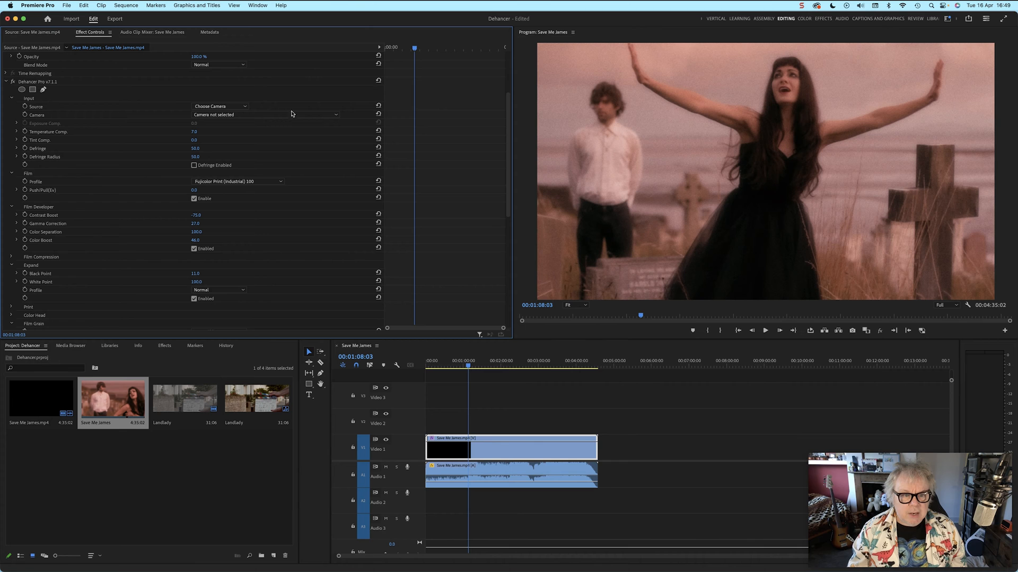
{"action": "left_click", "coordinate": [11, 99]}
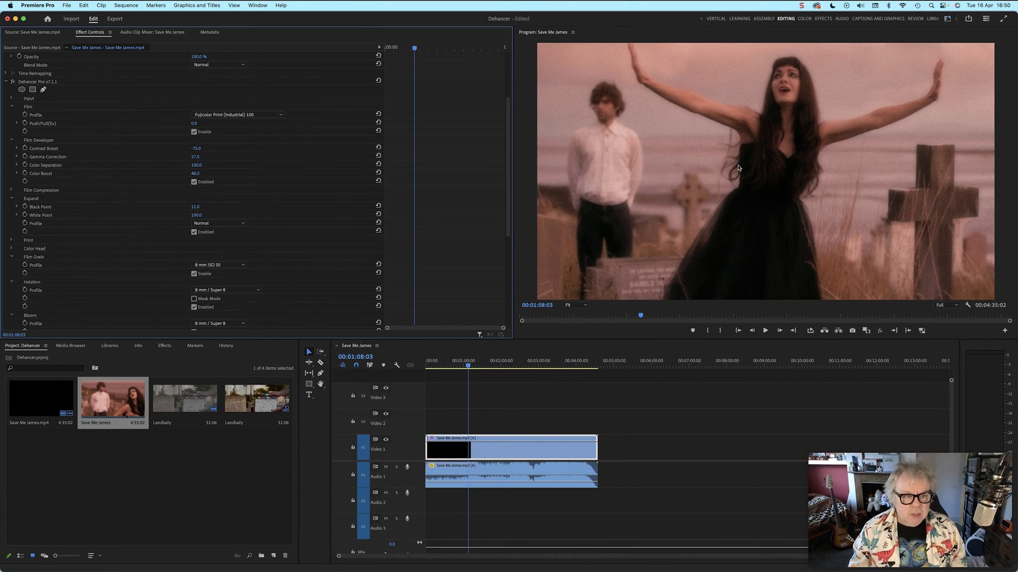
{"action": "key", "text": "Left"}
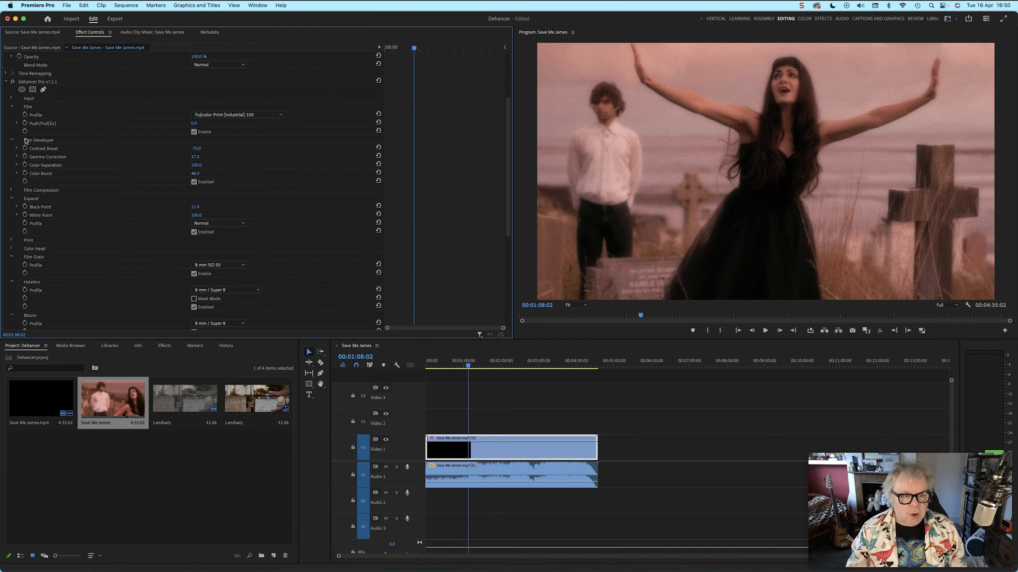
{"action": "left_click", "coordinate": [233, 115]}
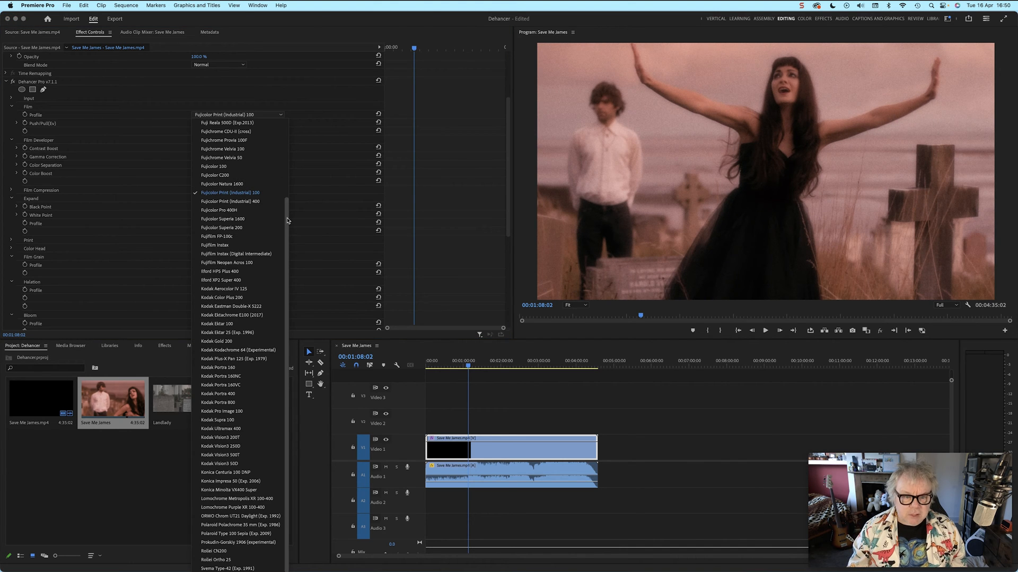
{"action": "left_click_drag", "start_coordinate": [287, 224], "coordinate": [290, 309]}
{"action": "left_click", "coordinate": [507, 206]}
{"action": "left_click_drag", "start_coordinate": [508, 208], "coordinate": [518, 328]}
{"action": "left_click", "coordinate": [215, 310]}
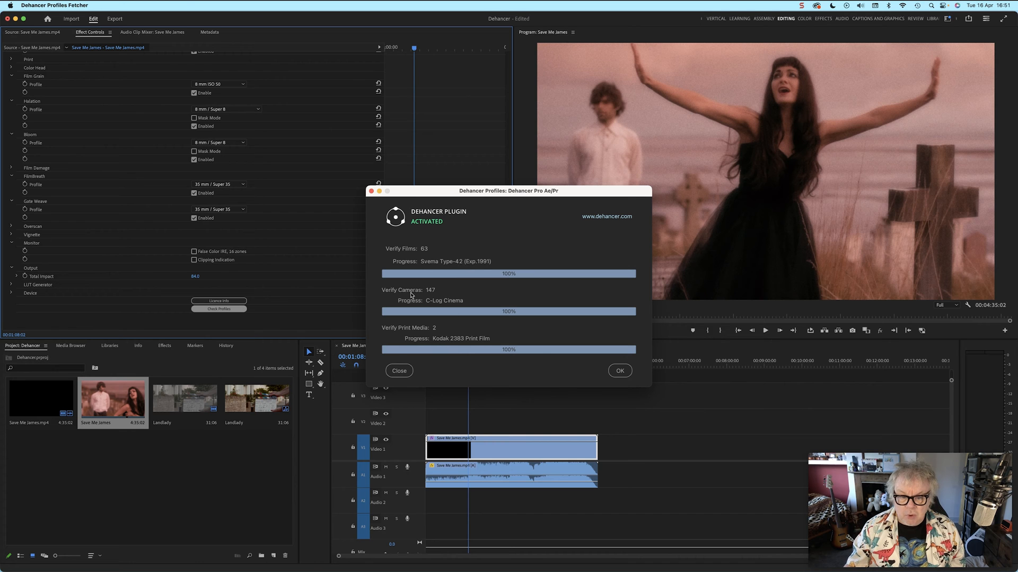
{"action": "left_click", "coordinate": [620, 371]}
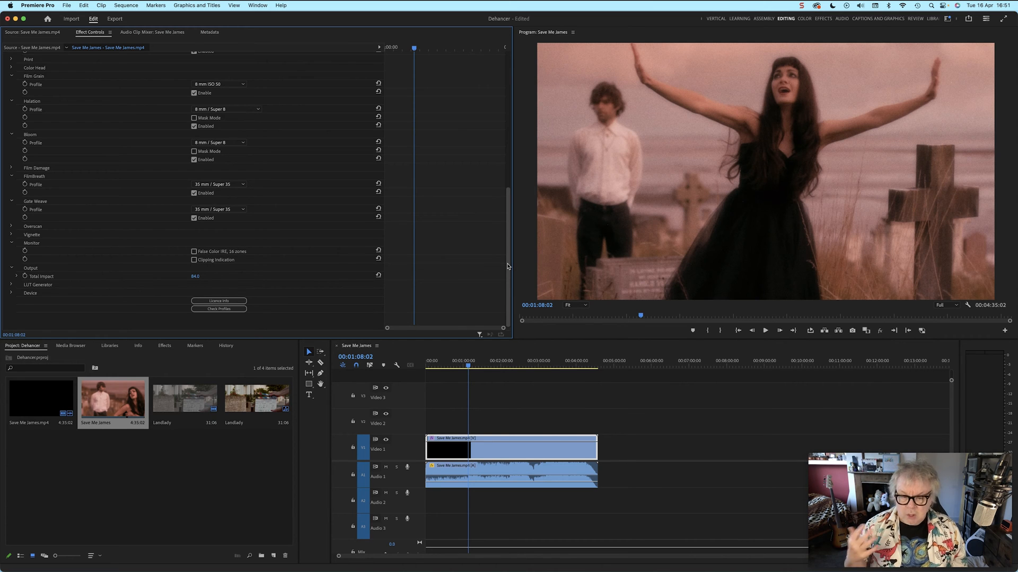
- Try the Kodak Kodachrome 64 (Experimental) film profile in Dehancer Pro
{"action": "left_click_drag", "start_coordinate": [508, 266], "coordinate": [501, 105]}
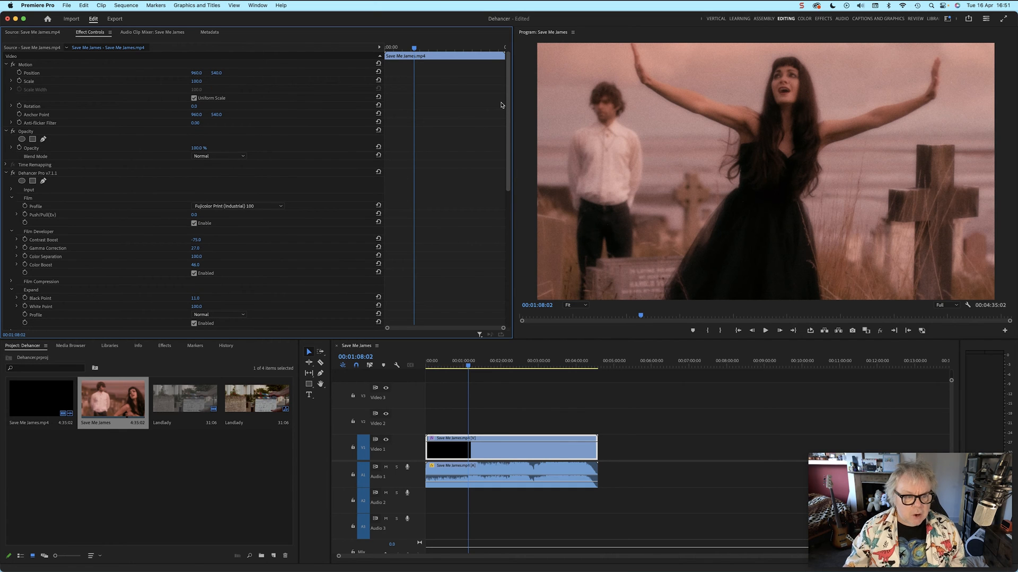
{"action": "scroll", "coordinate": [501, 135], "scroll_direction": "down", "scroll_amount": 5}
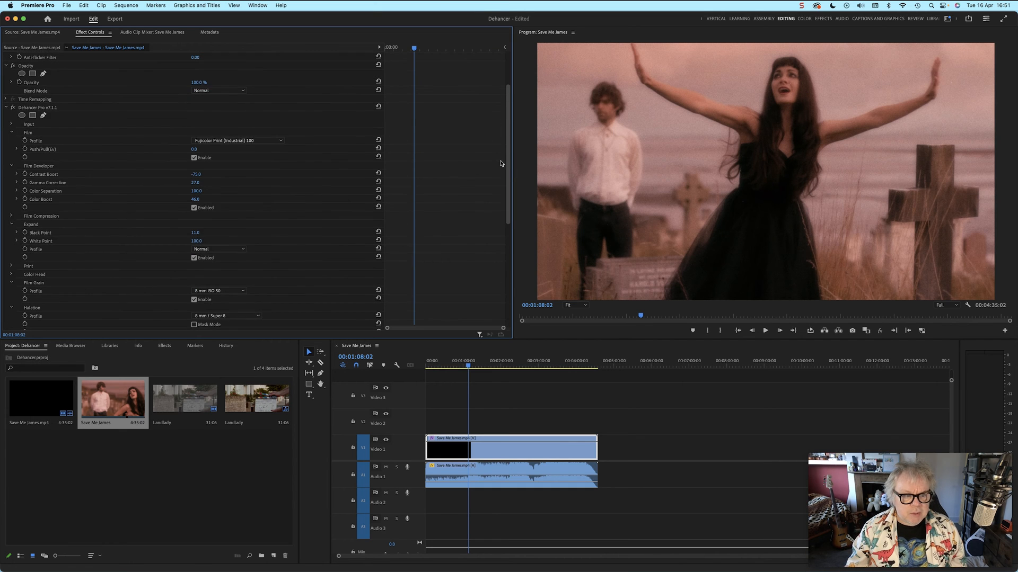
{"action": "scroll", "coordinate": [502, 160], "scroll_direction": "up", "scroll_amount": 1}
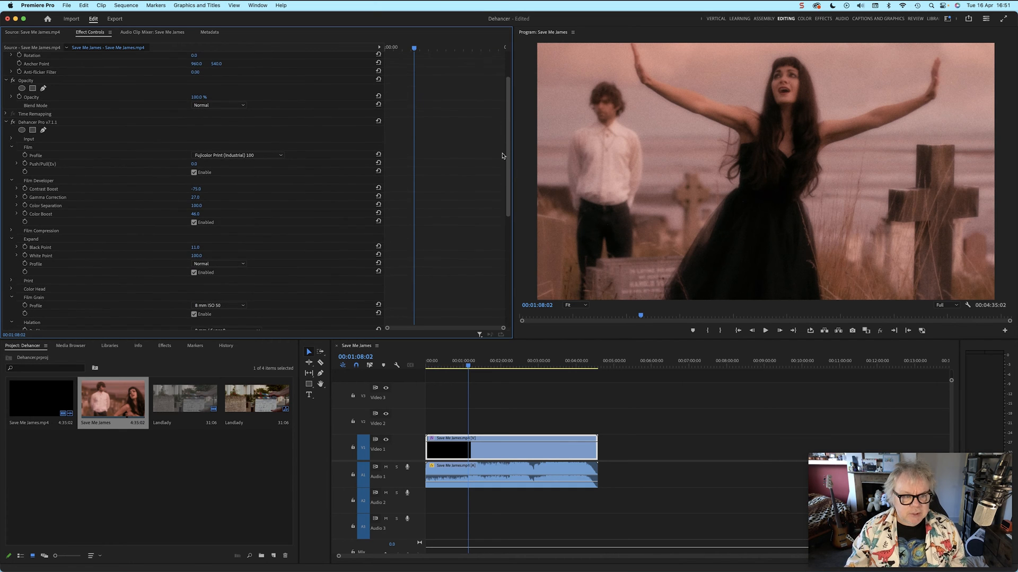
{"action": "left_click", "coordinate": [238, 156]}
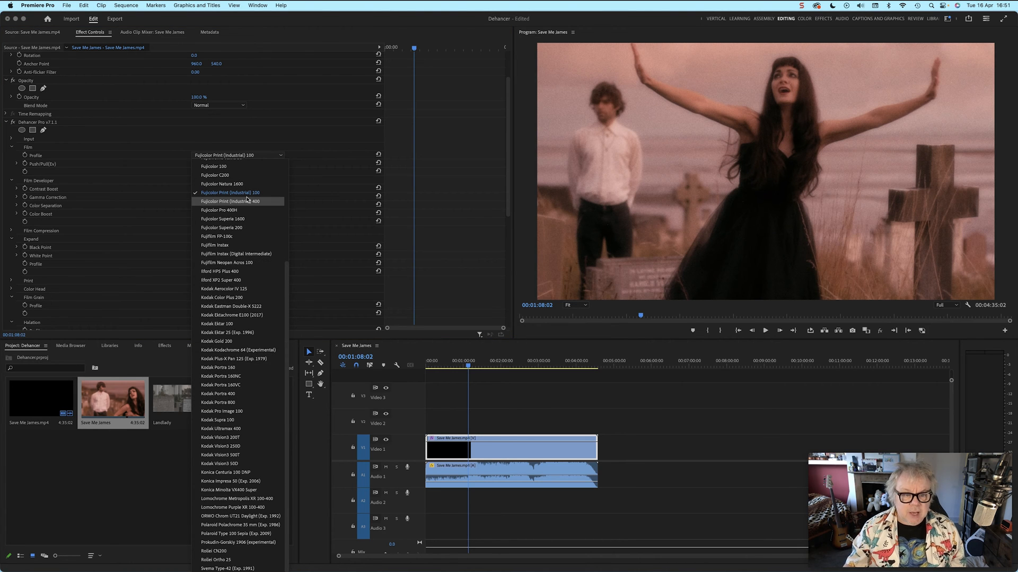
{"action": "left_click", "coordinate": [253, 350]}
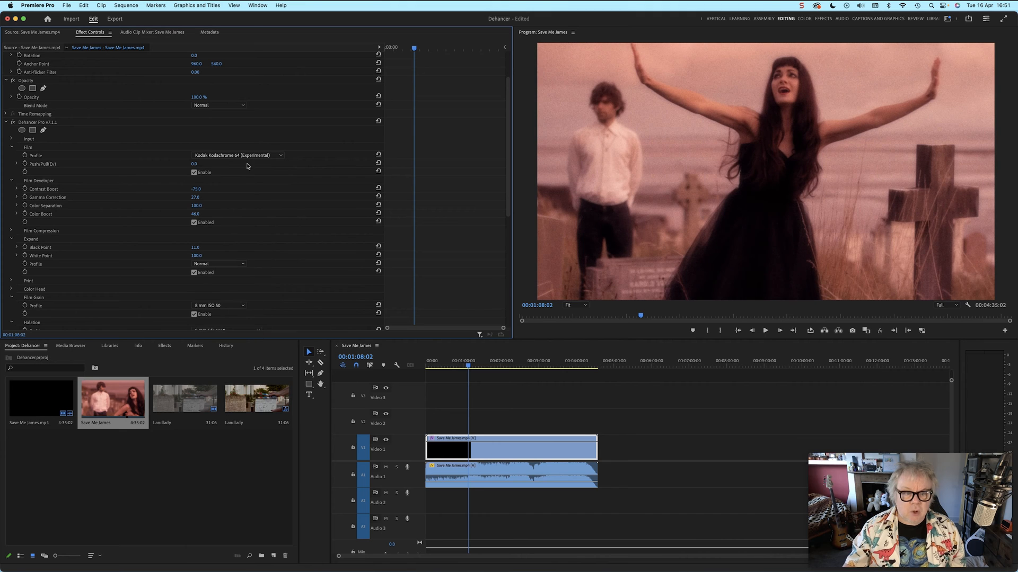
- Try the Fujicolor Natura 1600 and Kodak Ultramax 400 film profiles, and undo the profile changes
{"action": "left_click", "coordinate": [261, 156]}
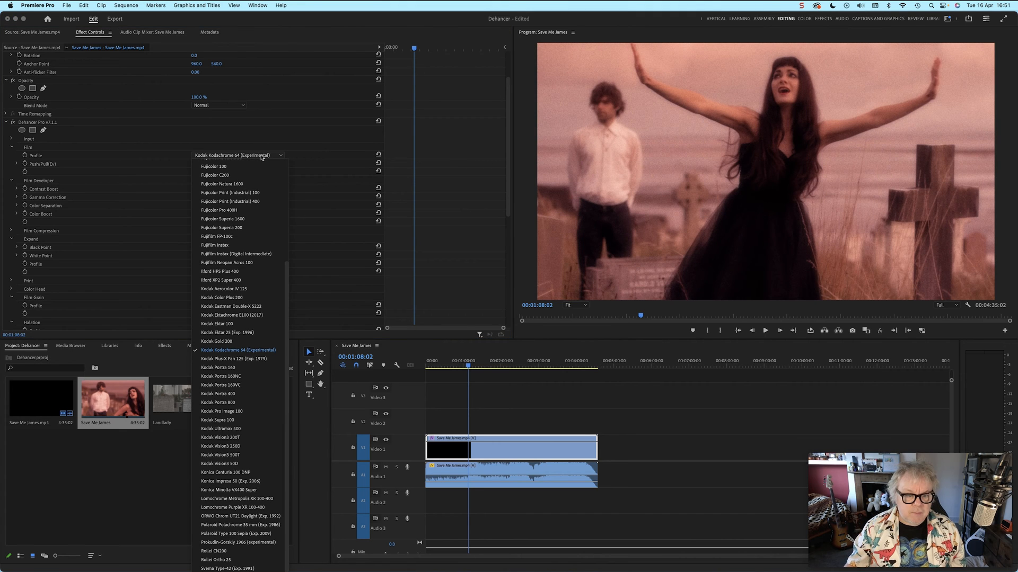
{"action": "left_click", "coordinate": [262, 184]}
{"action": "left_click", "coordinate": [262, 155]}
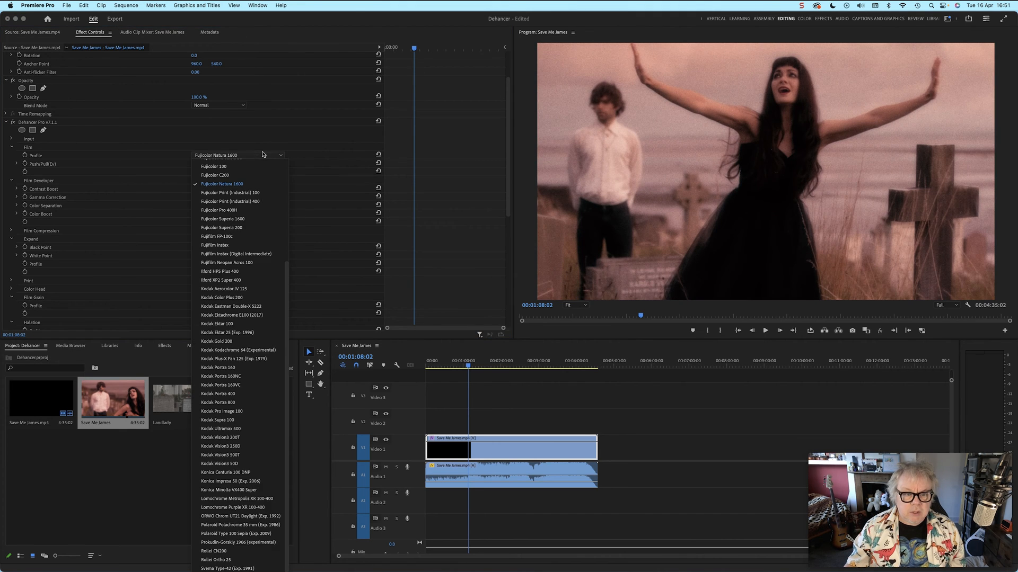
{"action": "left_click", "coordinate": [260, 429]}
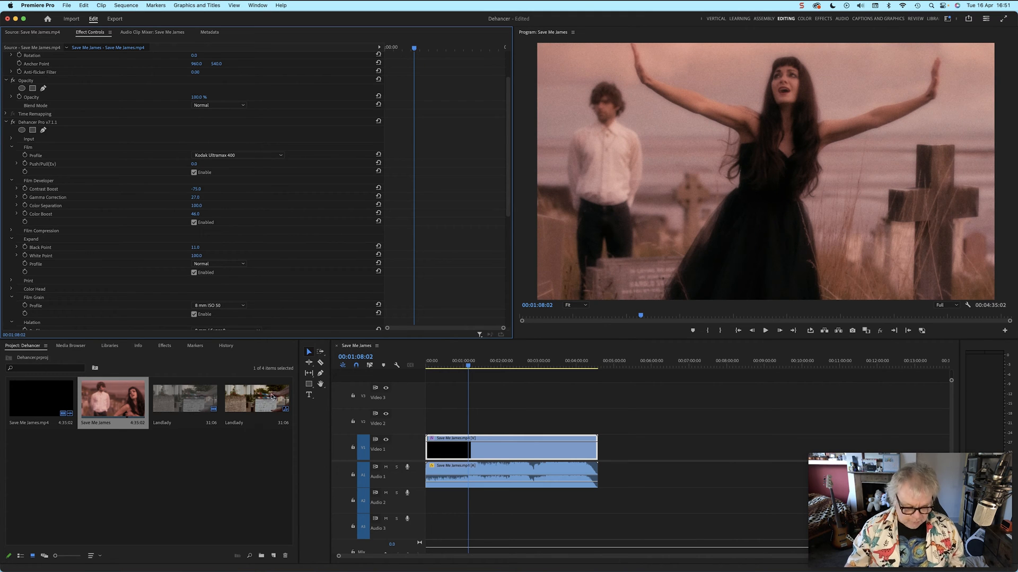
{"action": "key", "text": "super+z"}
{"action": "key", "text": "super+z"}
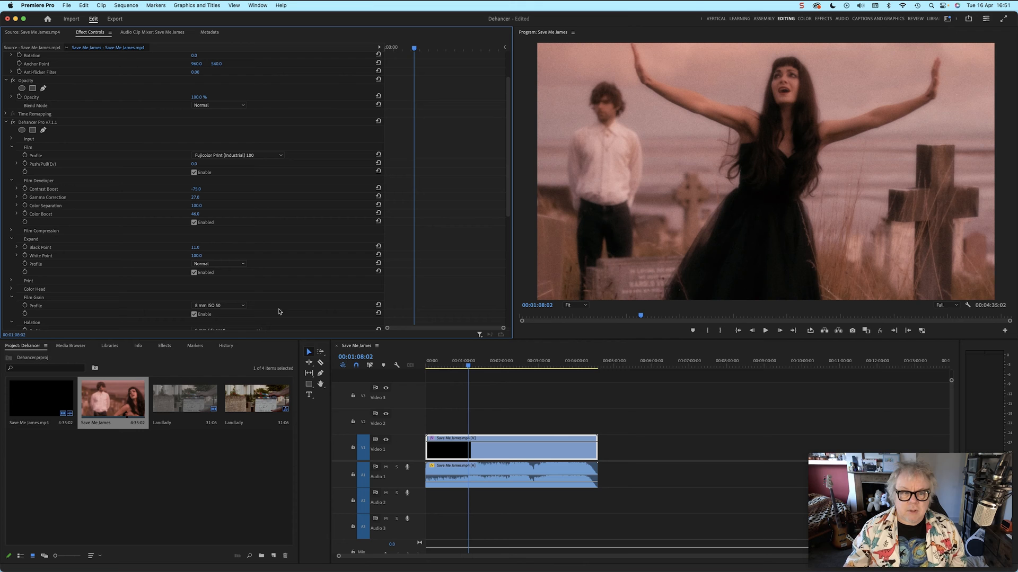
- Move the playhead to about 00:00:57:17 and look through the film profile list without changing the profile
{"action": "left_click", "coordinate": [462, 361]}
{"action": "left_click", "coordinate": [268, 155]}
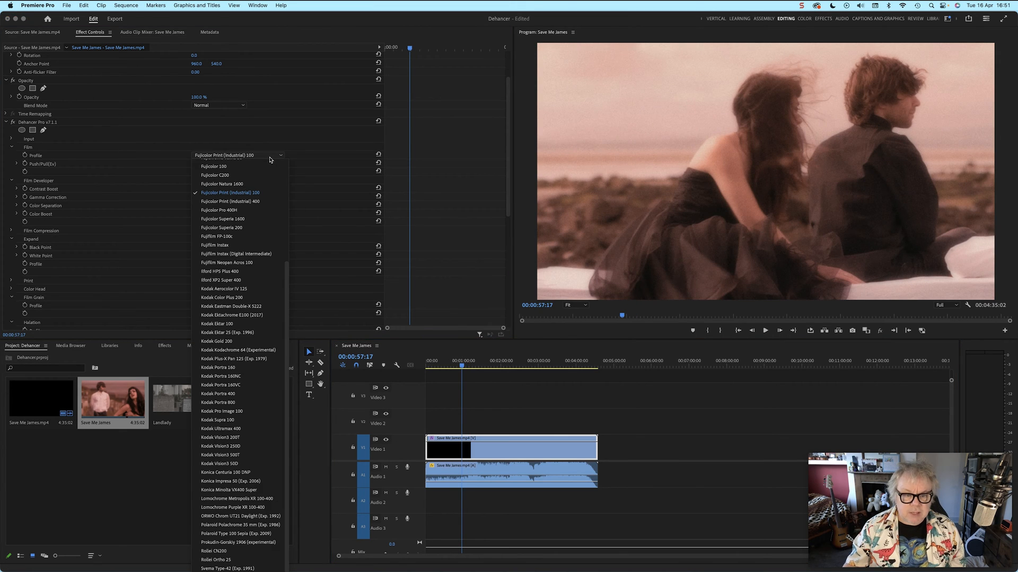
{"action": "scroll", "coordinate": [288, 280], "scroll_direction": "up", "scroll_amount": 1}
{"action": "scroll", "coordinate": [291, 196], "scroll_direction": "down", "scroll_amount": 1}
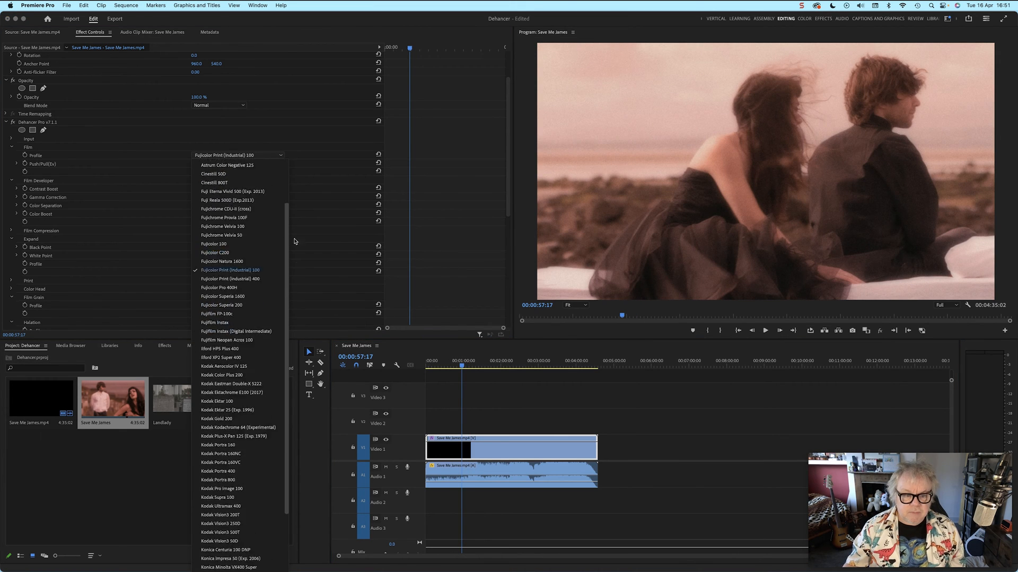
{"action": "scroll", "coordinate": [317, 270], "scroll_direction": "up", "scroll_amount": 2}
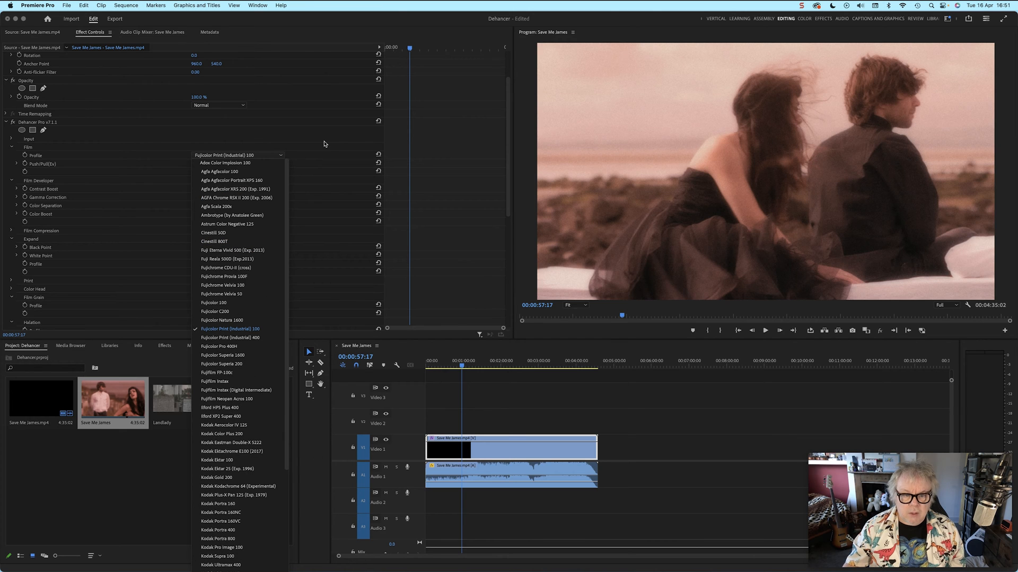
{"action": "left_click", "coordinate": [325, 144]}
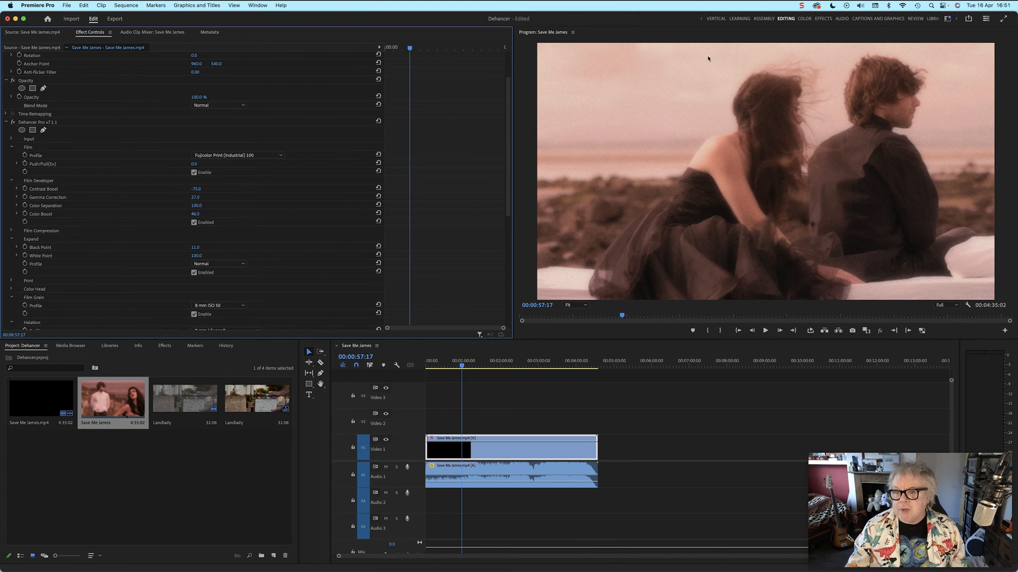
- Switch to the Color workspace and collapse the Color and RGB Curves sections of Lumetri Color
{"action": "left_click", "coordinate": [805, 20]}
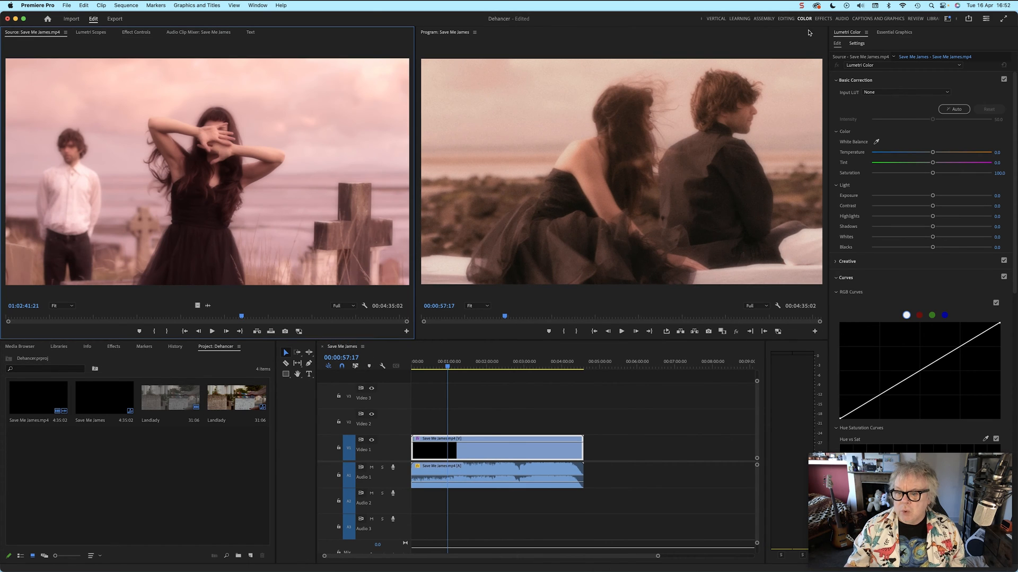
{"action": "left_click", "coordinate": [847, 132]}
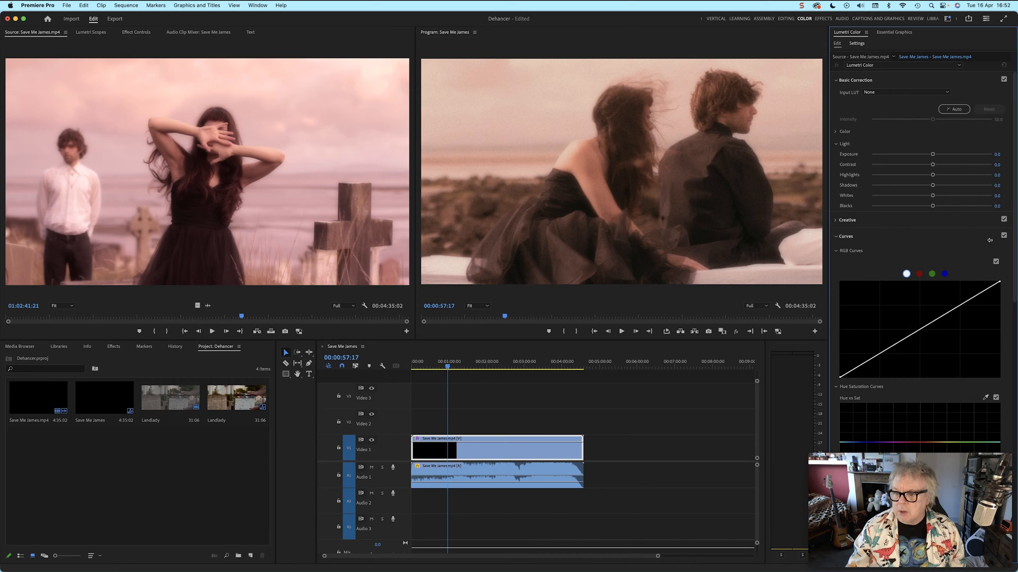
{"action": "left_click", "coordinate": [837, 251]}
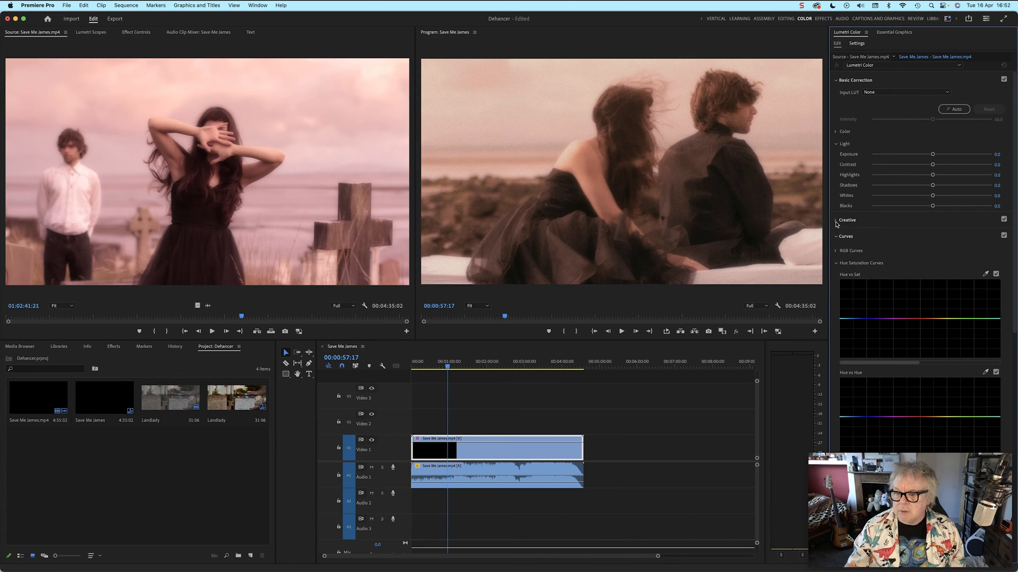
- Expand Lumetri's Creative section and preview its built-in looks up to Fuji ETERNA 250D Kodak 2395
{"action": "left_click", "coordinate": [836, 220]}
{"action": "left_click", "coordinate": [995, 283]}
{"action": "left_click", "coordinate": [994, 283]}
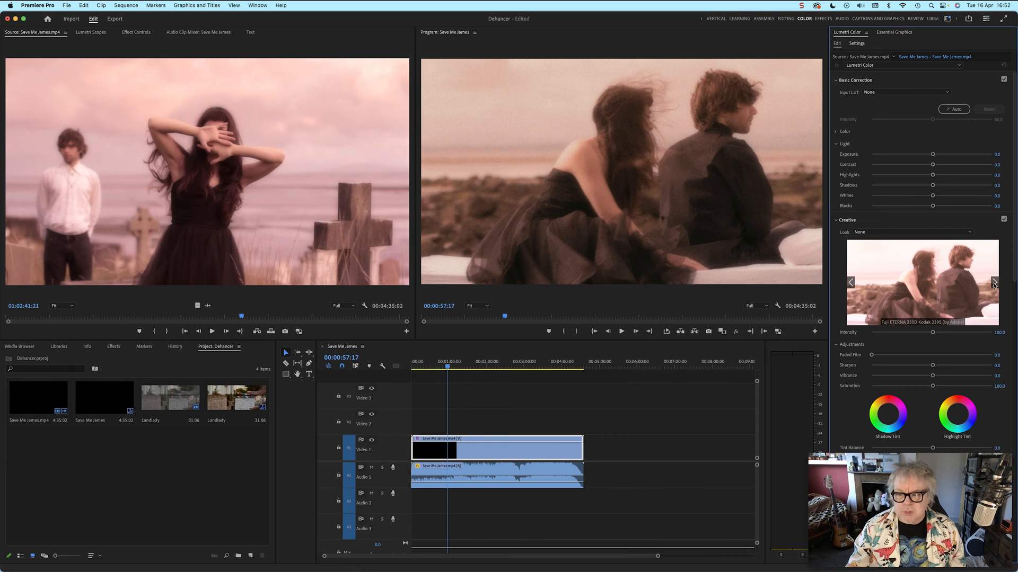
- Return to the clip's effect settings in the Editing workspace and compare the image with Dehancer's Film section off and on
{"action": "left_click", "coordinate": [125, 33]}
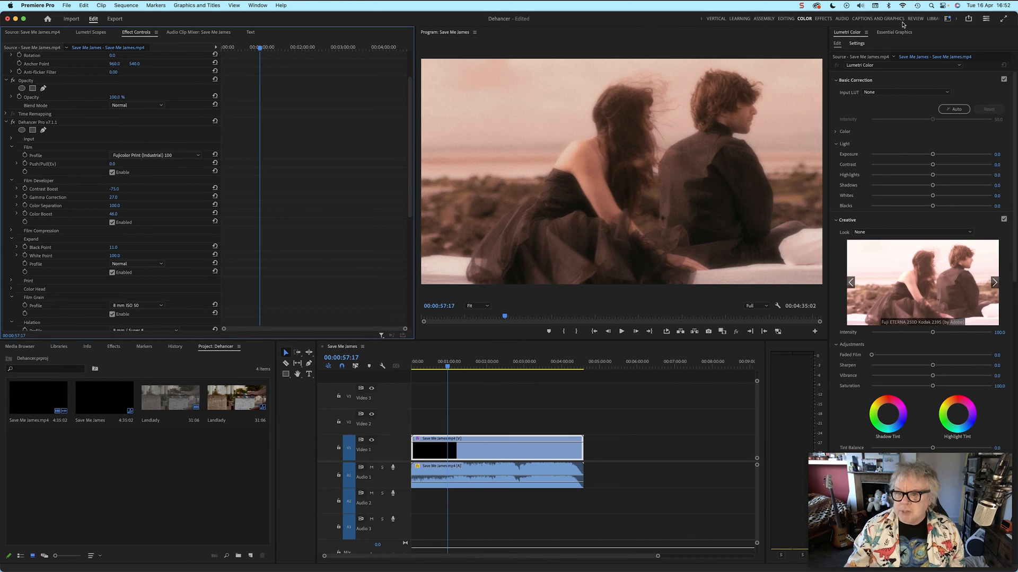
{"action": "left_click", "coordinate": [783, 19]}
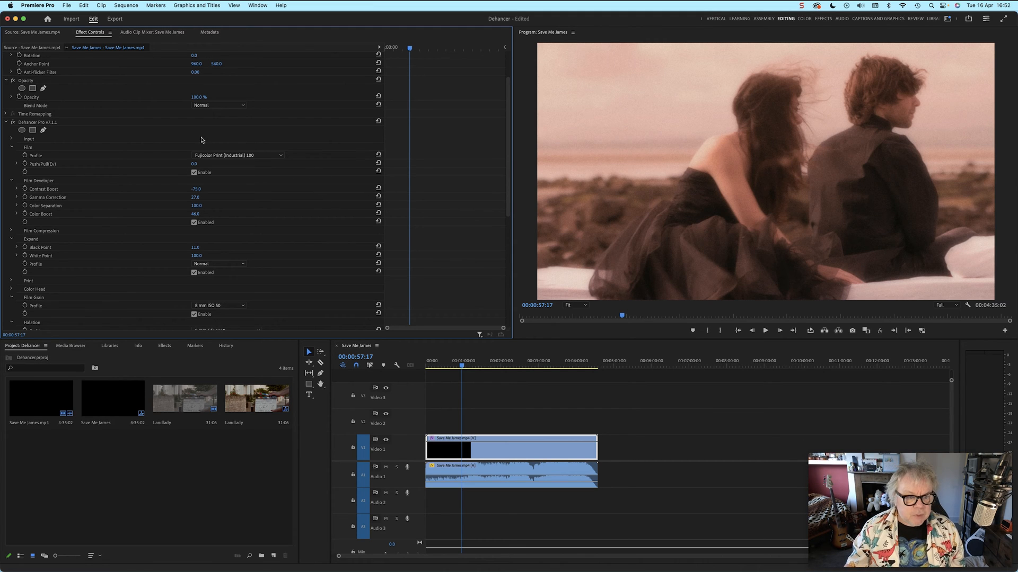
{"action": "left_click", "coordinate": [194, 172]}
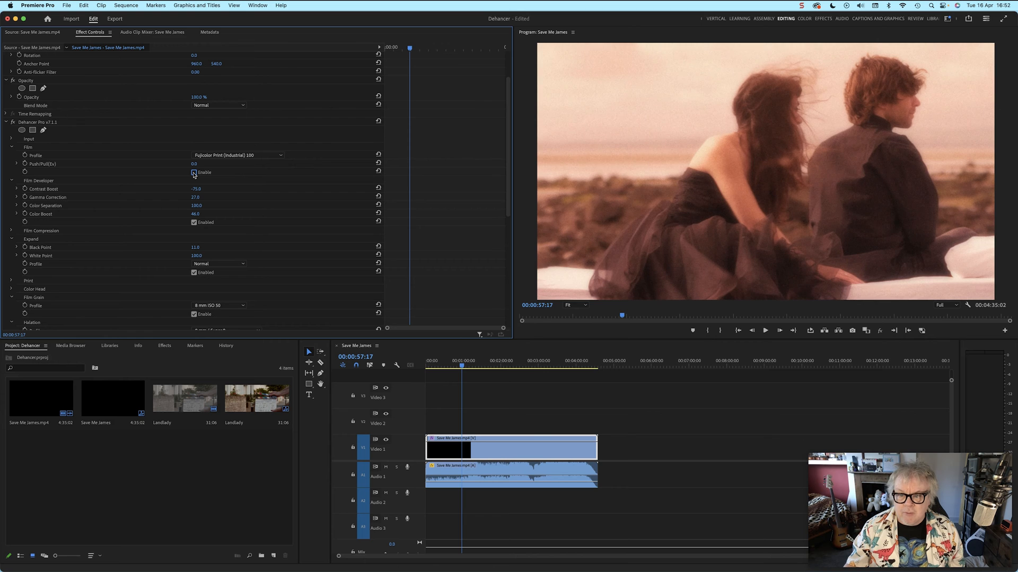
{"action": "left_click", "coordinate": [194, 172]}
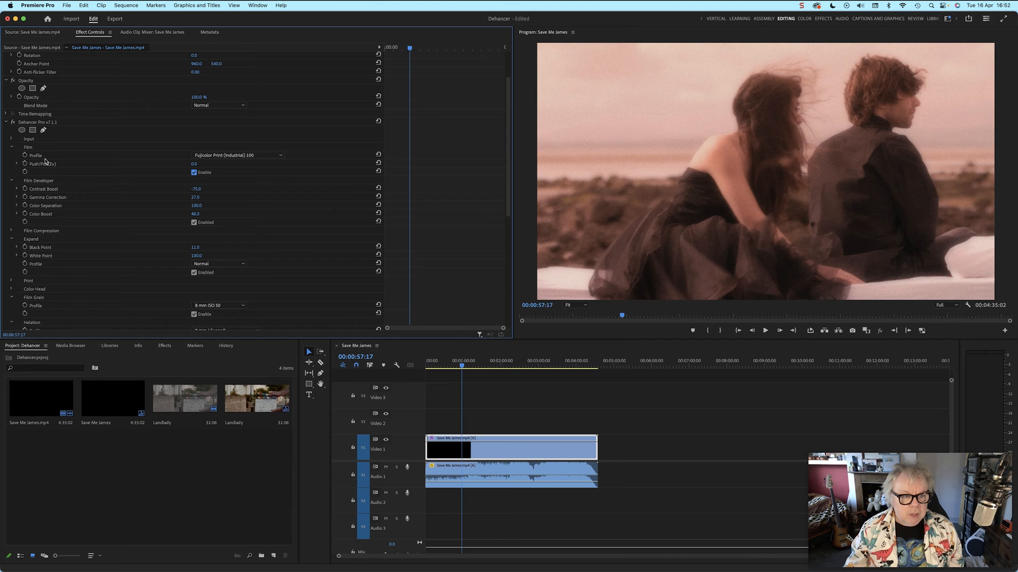
{"action": "left_click", "coordinate": [12, 148]}
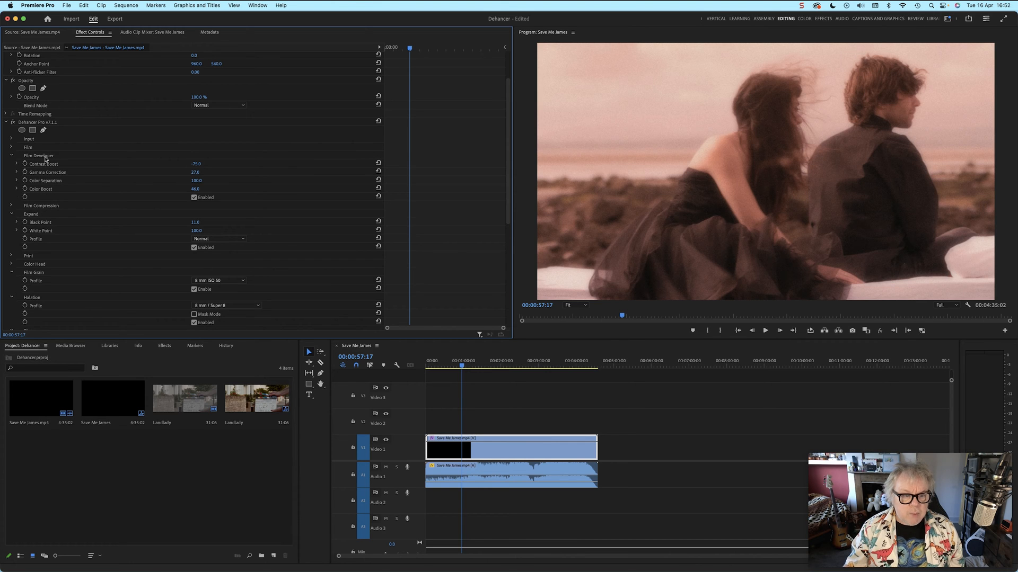
- In Dehancer's Film Developer section, set Contrast Boost to about -73.4 and Color Boost to 44
{"action": "left_click", "coordinate": [17, 165]}
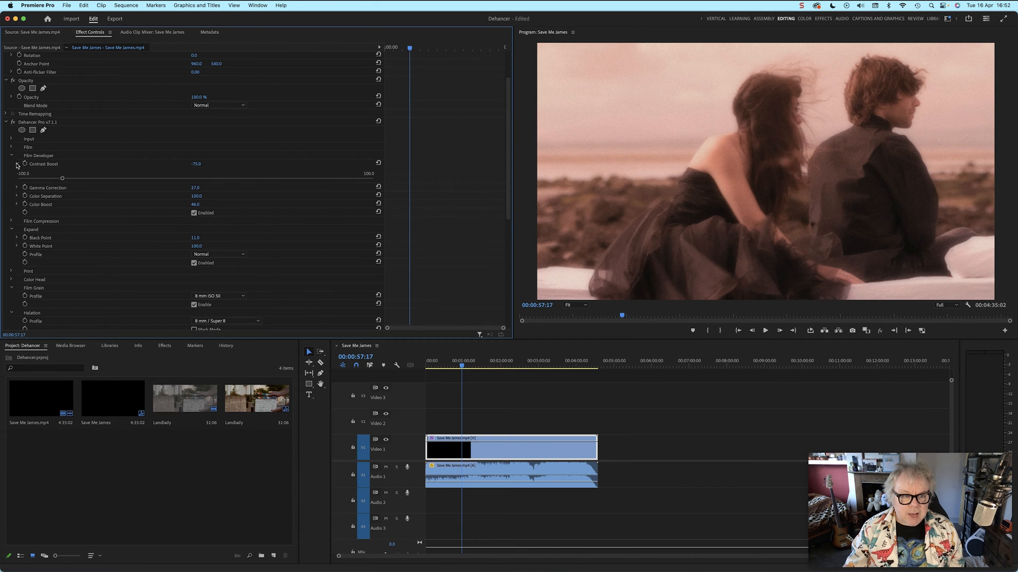
{"action": "left_click", "coordinate": [63, 179]}
{"action": "mouse_move", "coordinate": [64, 179]}
{"action": "left_mouse_down"}
{"action": "mouse_move", "coordinate": [164, 179]}
{"action": "mouse_move", "coordinate": [65, 180]}
{"action": "left_mouse_up"}
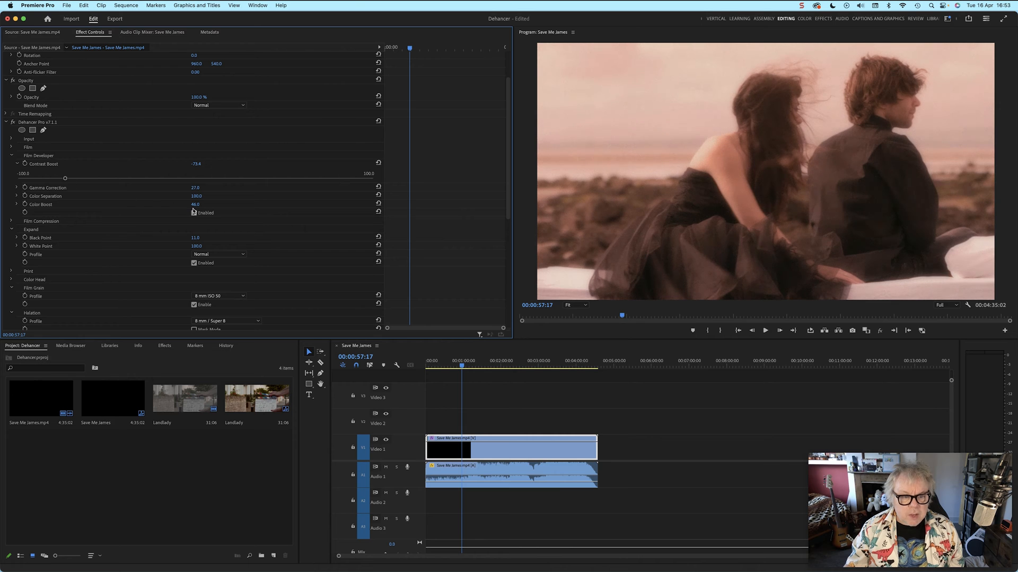
{"action": "left_click_drag", "start_coordinate": [194, 205], "coordinate": [152, 205]}
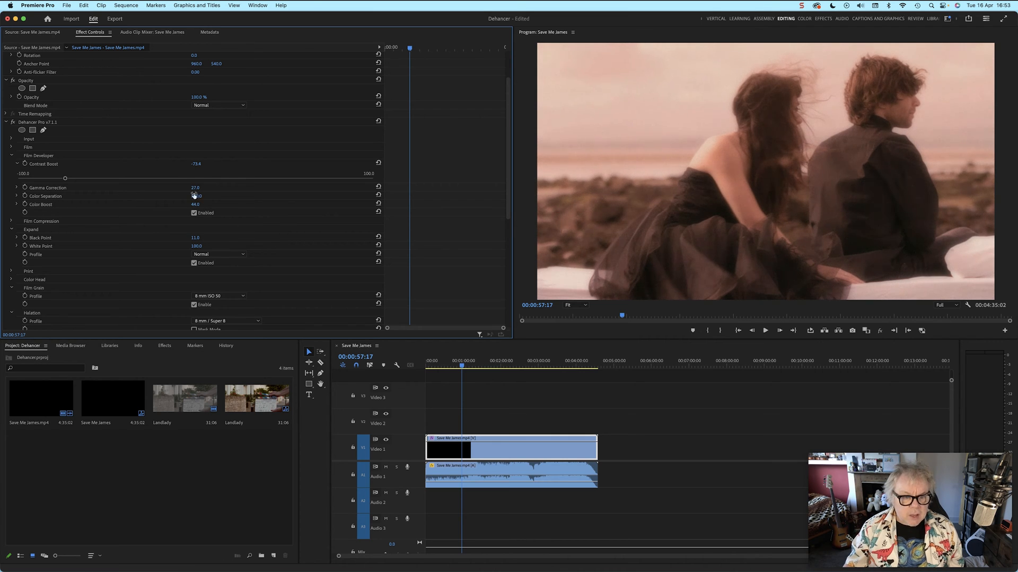
- Enable Dehancer's Film Compression and raise its Impact to 98
{"action": "left_click", "coordinate": [10, 222]}
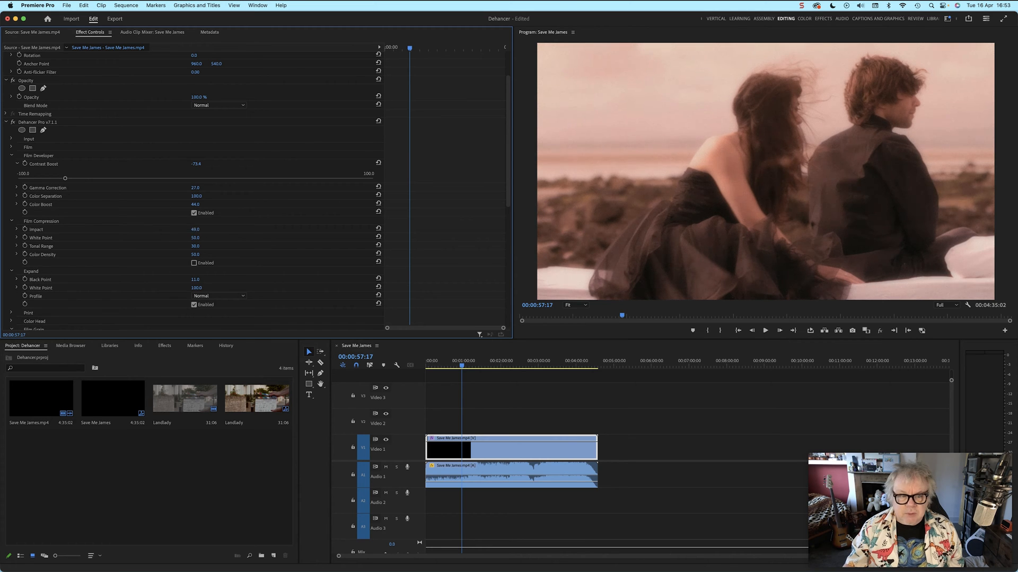
{"action": "left_click_drag", "start_coordinate": [195, 230], "coordinate": [191, 230]}
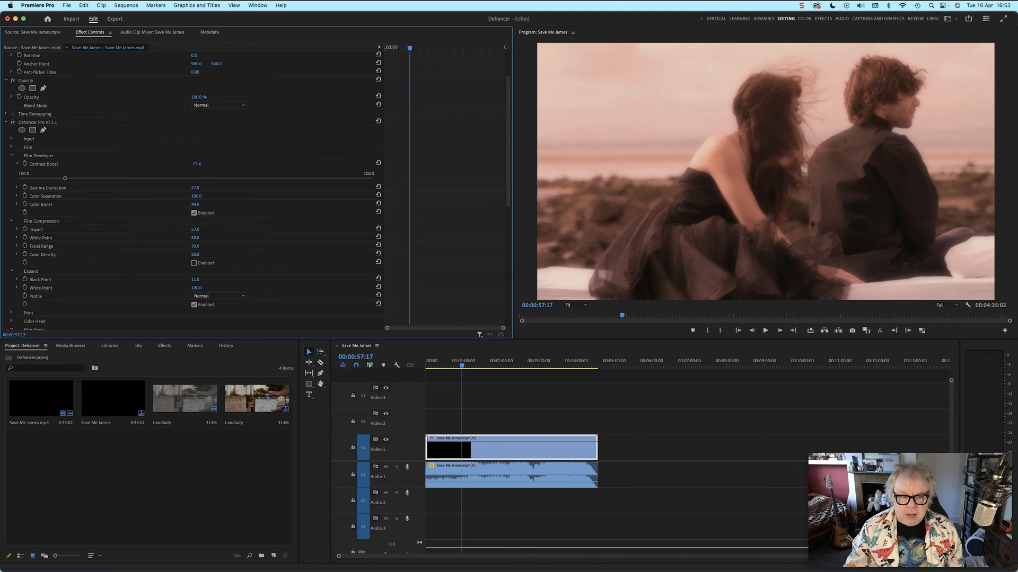
{"action": "left_click", "coordinate": [194, 263]}
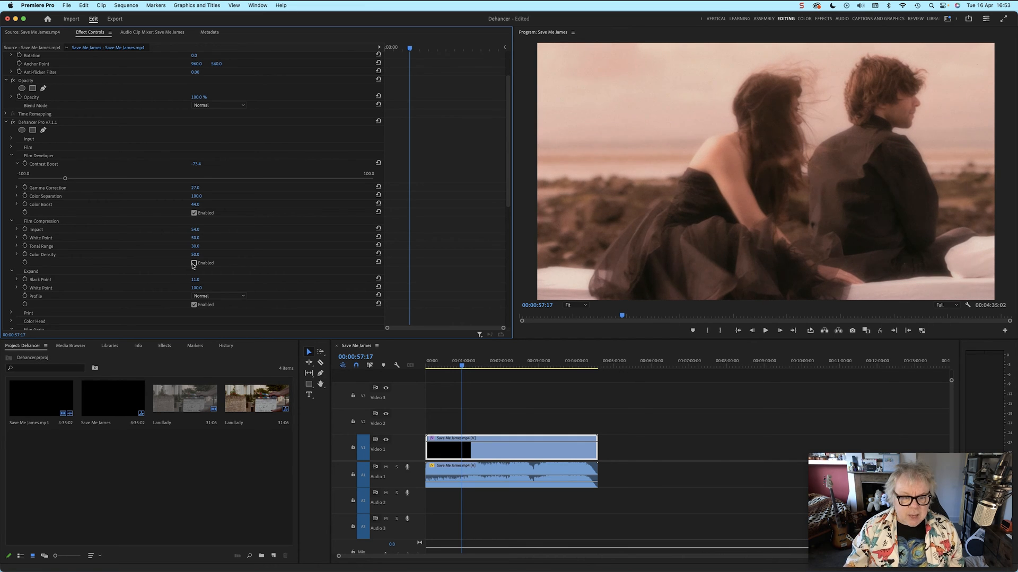
{"action": "mouse_move", "coordinate": [195, 230]}
{"action": "left_mouse_down"}
{"action": "mouse_move", "coordinate": [211, 230]}
{"action": "mouse_move", "coordinate": [181, 229]}
{"action": "mouse_move", "coordinate": [212, 230]}
{"action": "left_mouse_up"}
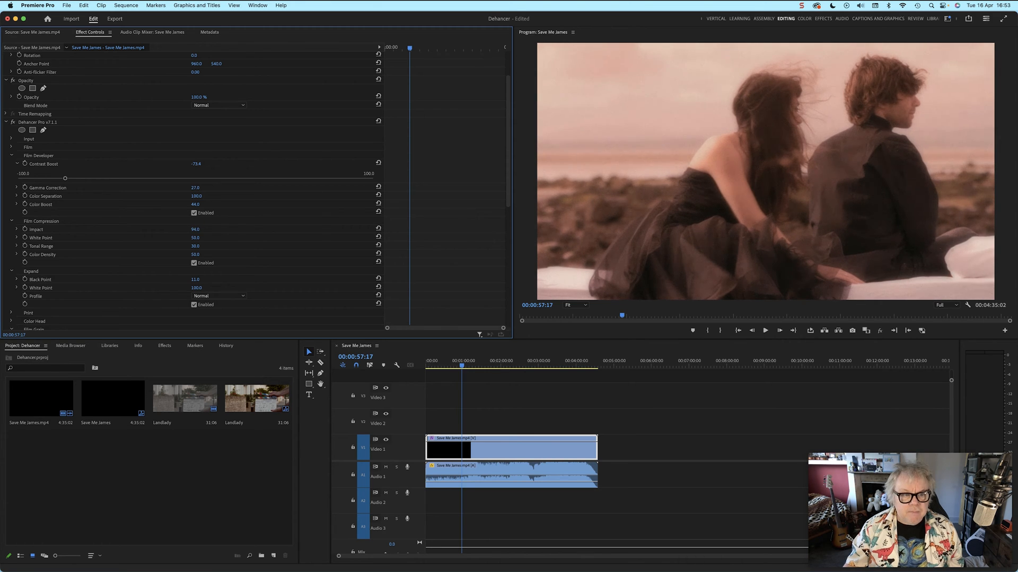
{"action": "left_click_drag", "start_coordinate": [195, 229], "coordinate": [199, 230]}
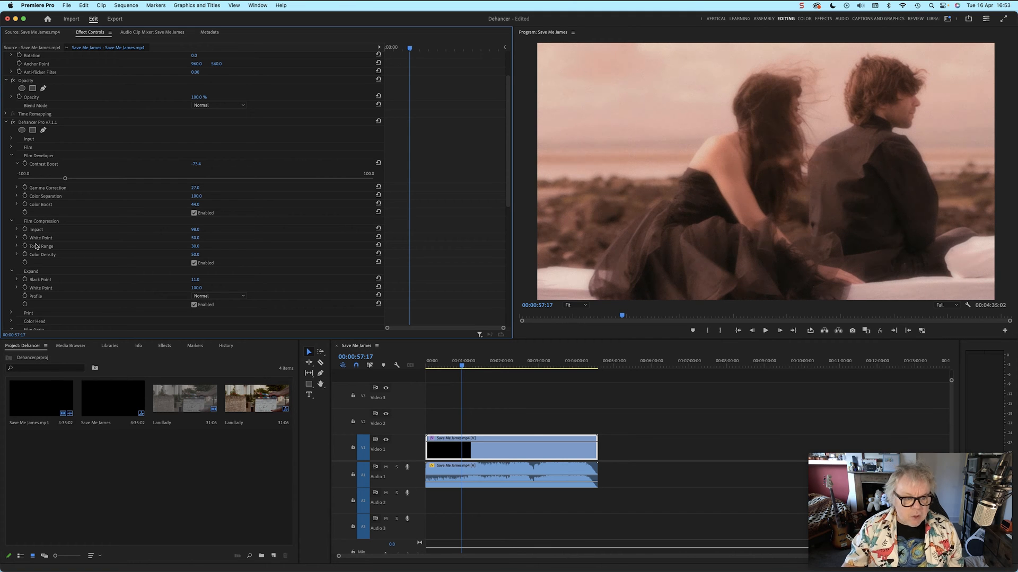
- Set Film Compression's Tonal Range to 56 and Color Density to 72, and collapse the Film Compression and Film Developer sections
{"action": "left_click_drag", "start_coordinate": [195, 246], "coordinate": [211, 246]}
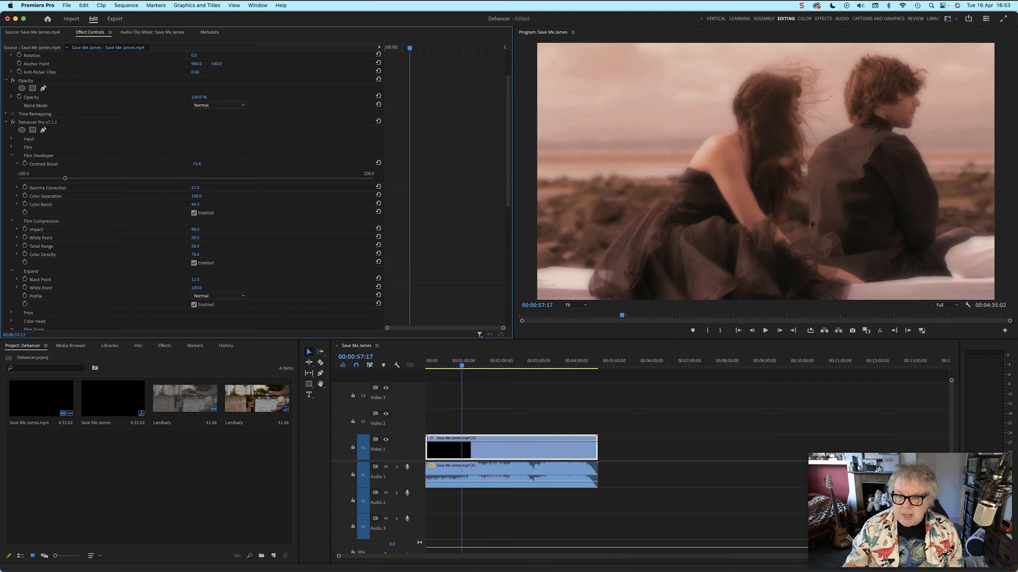
{"action": "left_click_drag", "start_coordinate": [196, 255], "coordinate": [172, 255]}
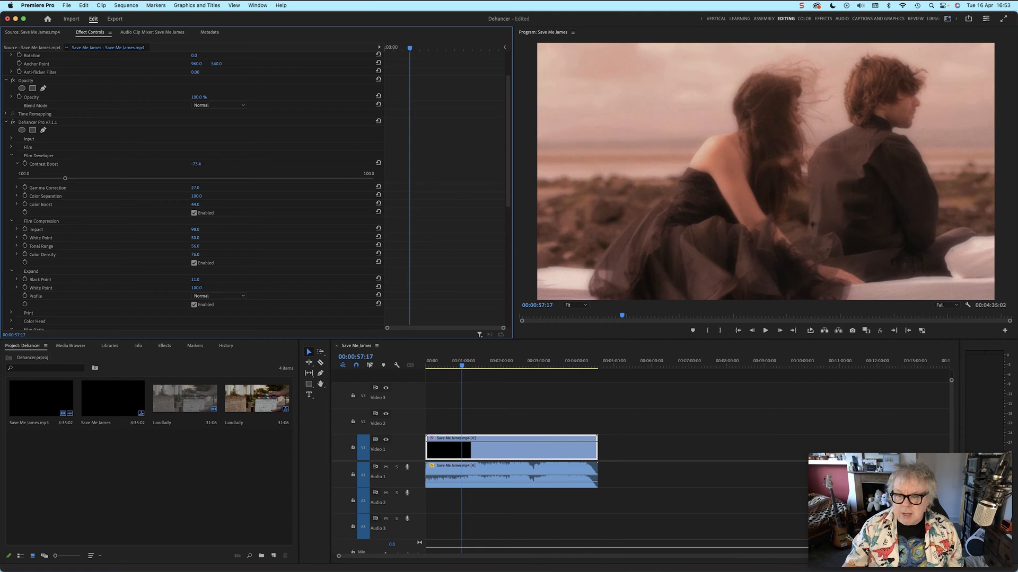
{"action": "left_click_drag", "start_coordinate": [196, 254], "coordinate": [196, 255]}
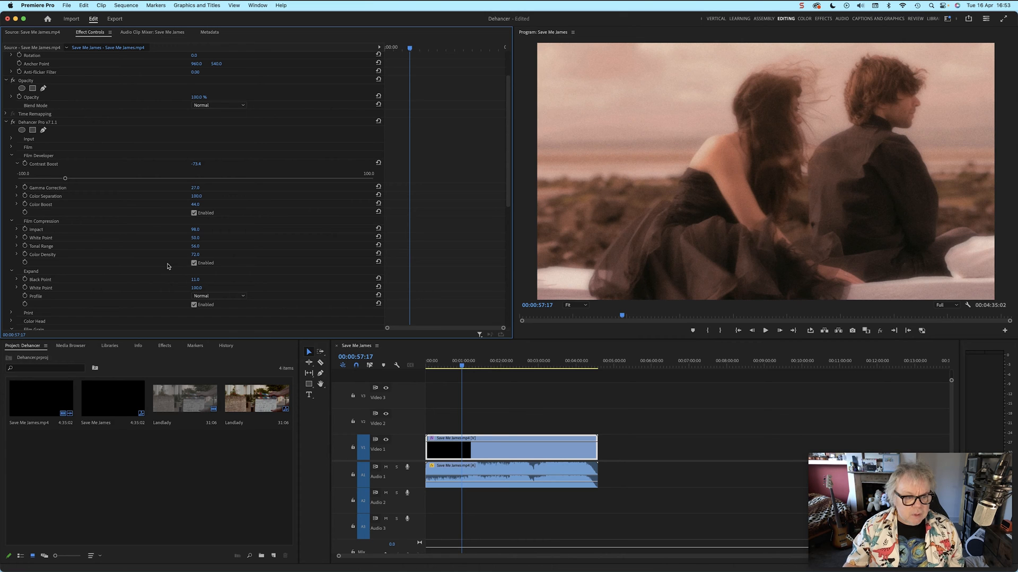
{"action": "left_click", "coordinate": [11, 222]}
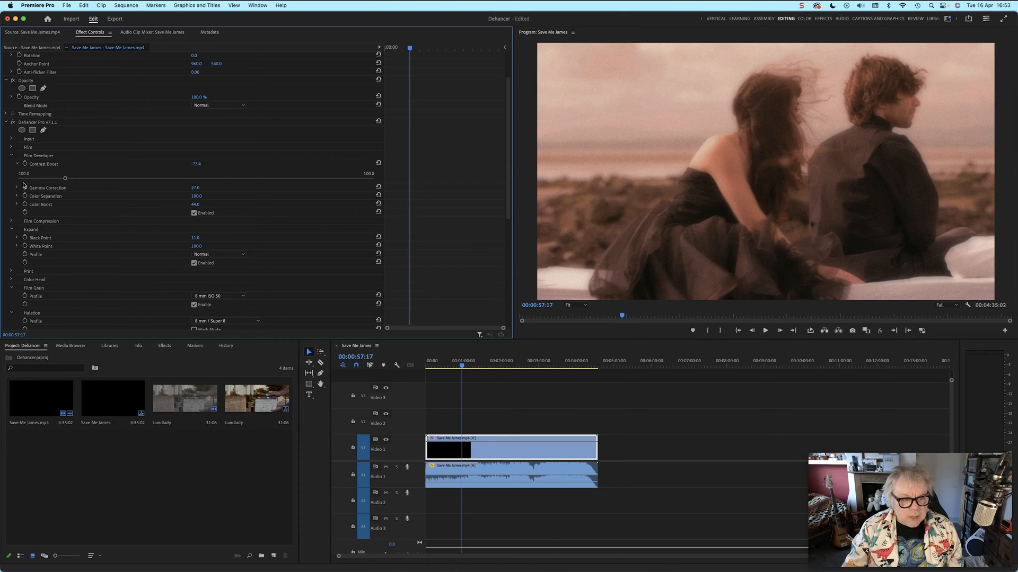
{"action": "left_click", "coordinate": [12, 157]}
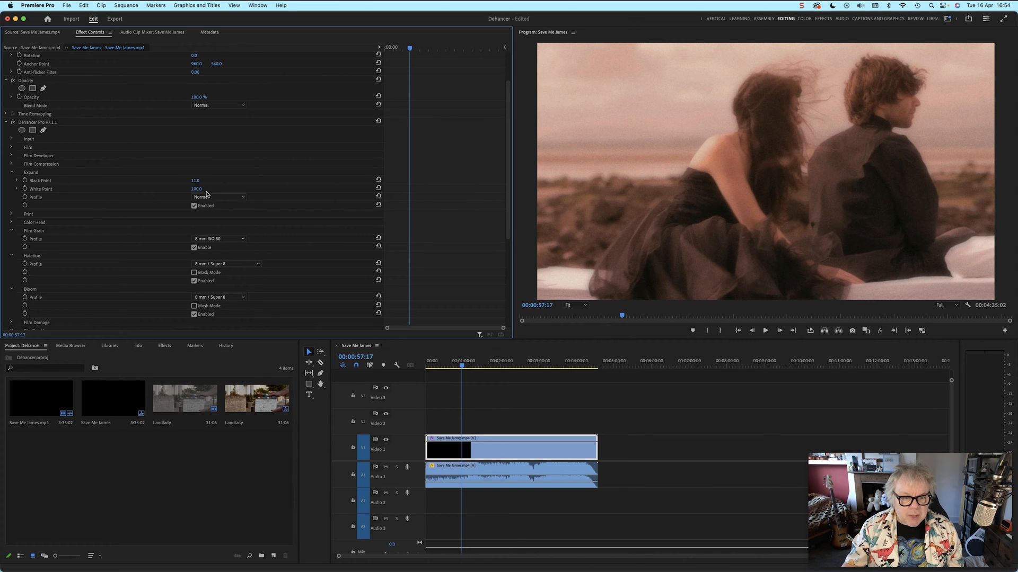
- Try other Black Point values in Dehancer's Expand section, return it to 11, and collapse the section
{"action": "mouse_move", "coordinate": [196, 180]}
{"action": "left_mouse_down"}
{"action": "mouse_move", "coordinate": [211, 180]}
{"action": "mouse_move", "coordinate": [185, 181]}
{"action": "mouse_move", "coordinate": [199, 181]}
{"action": "left_mouse_up"}
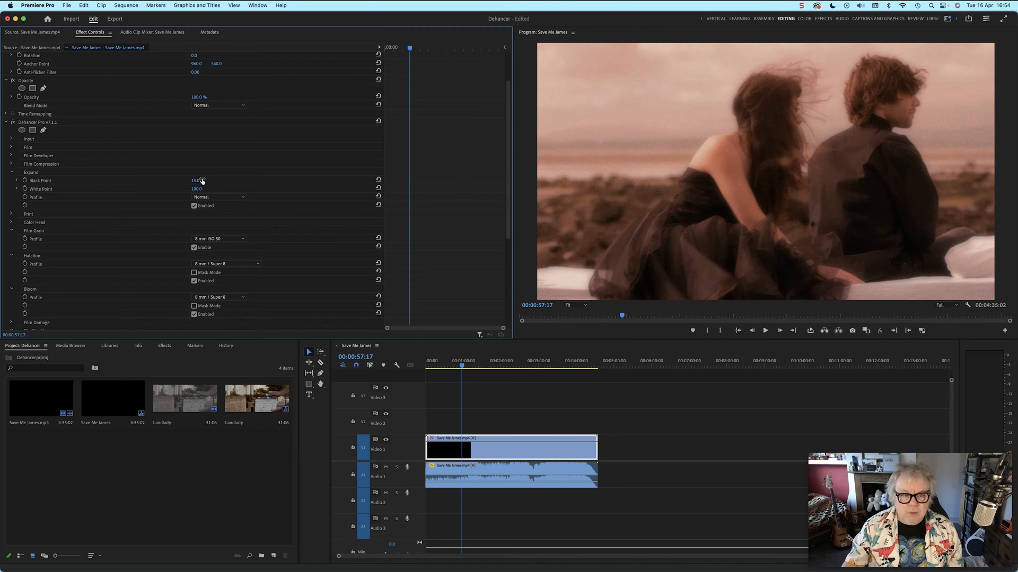
{"action": "left_click_drag", "start_coordinate": [195, 181], "coordinate": [193, 181]}
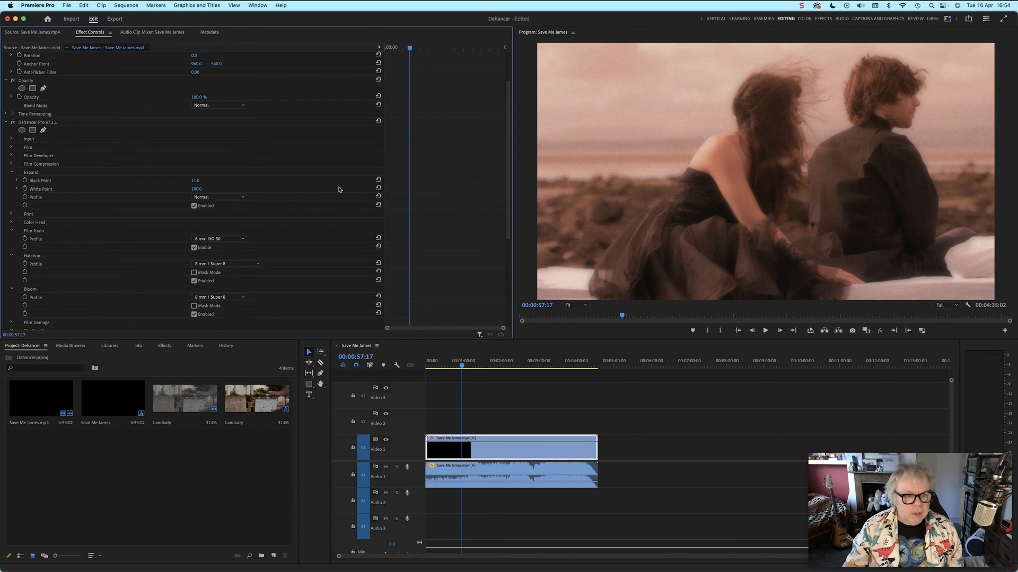
{"action": "left_click", "coordinate": [10, 172]}
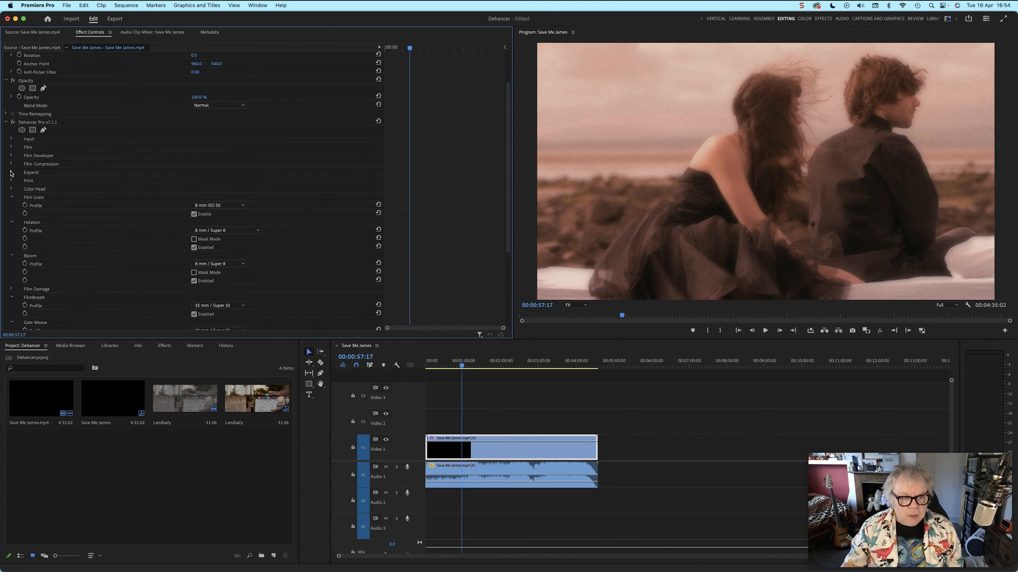
- In Dehancer's Print section, choose the Kodak Endura Glossy Paper profile and set Saturation to 83, keeping the section enabled
{"action": "left_click", "coordinate": [11, 181]}
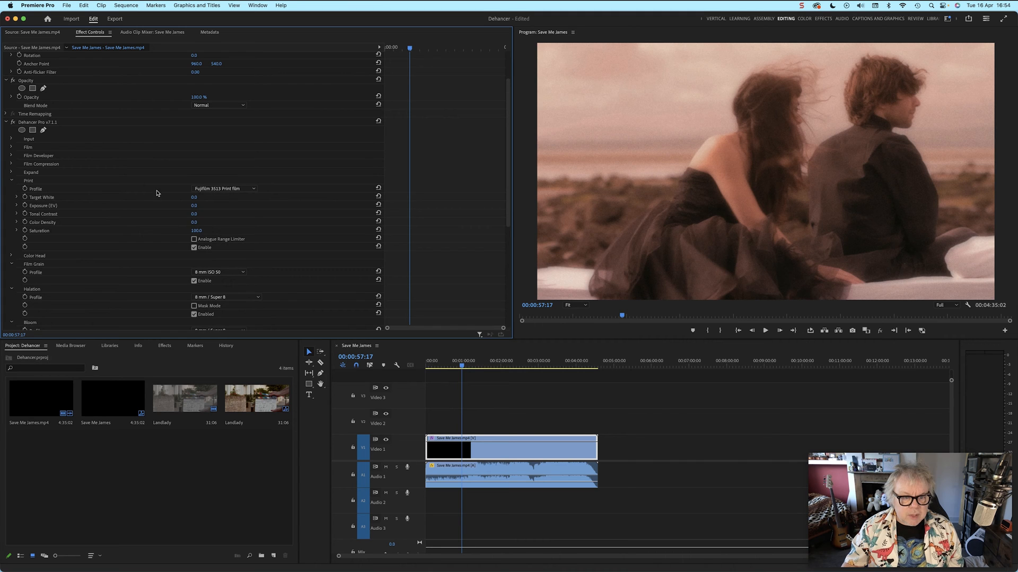
{"action": "left_click", "coordinate": [224, 189]}
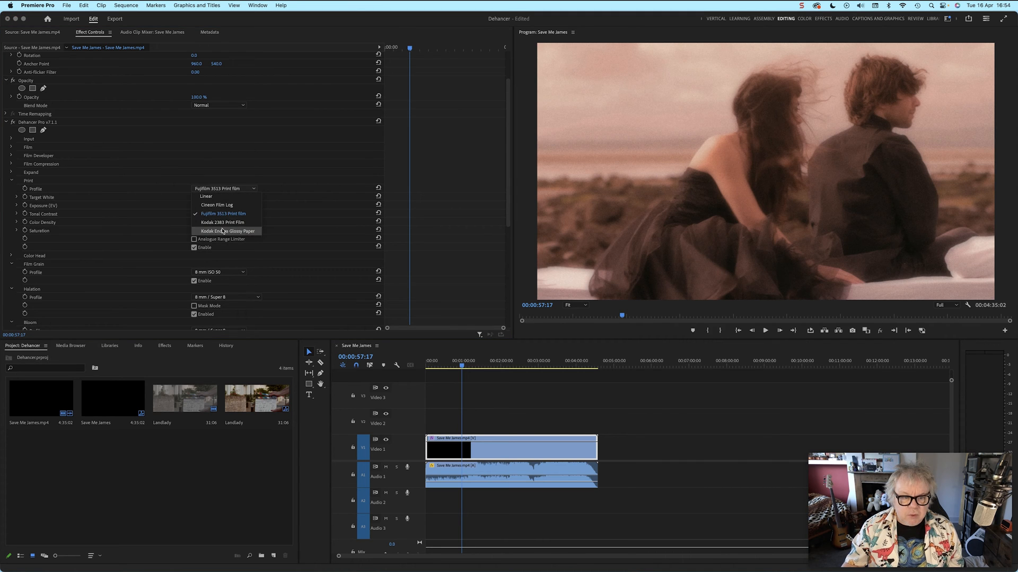
{"action": "left_click", "coordinate": [241, 231]}
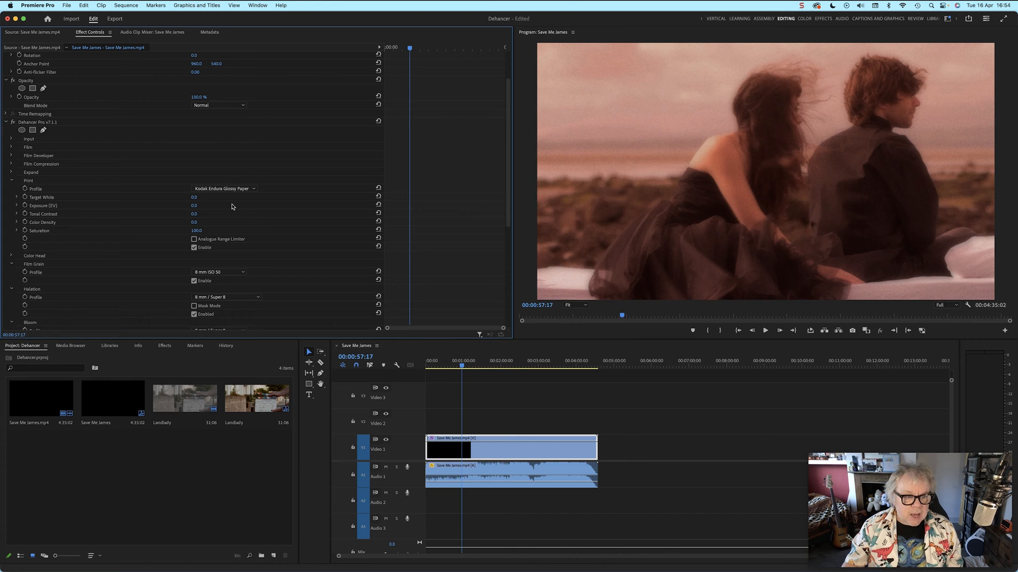
{"action": "left_click_drag", "start_coordinate": [198, 231], "coordinate": [175, 231]}
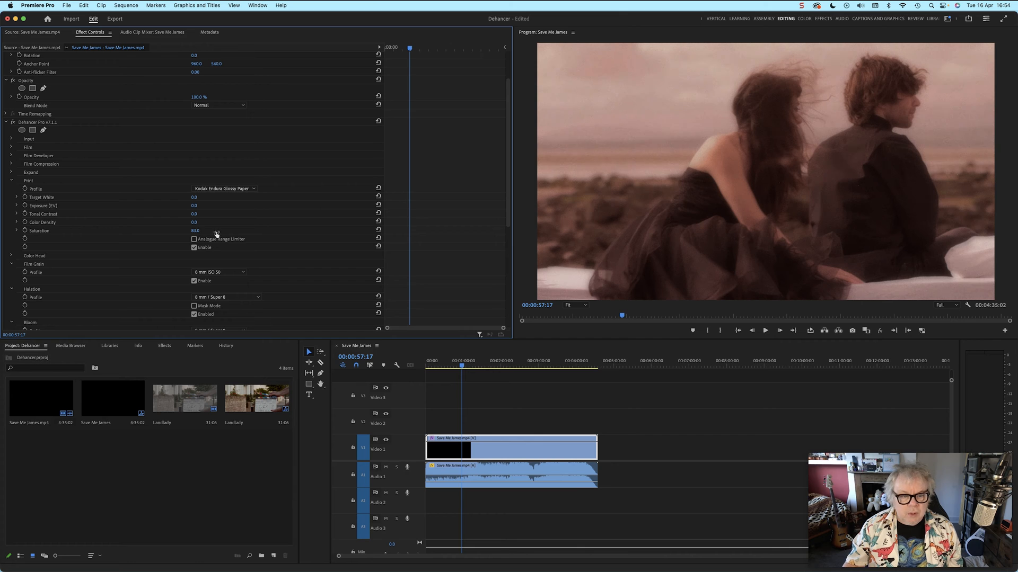
{"action": "left_click", "coordinate": [194, 248]}
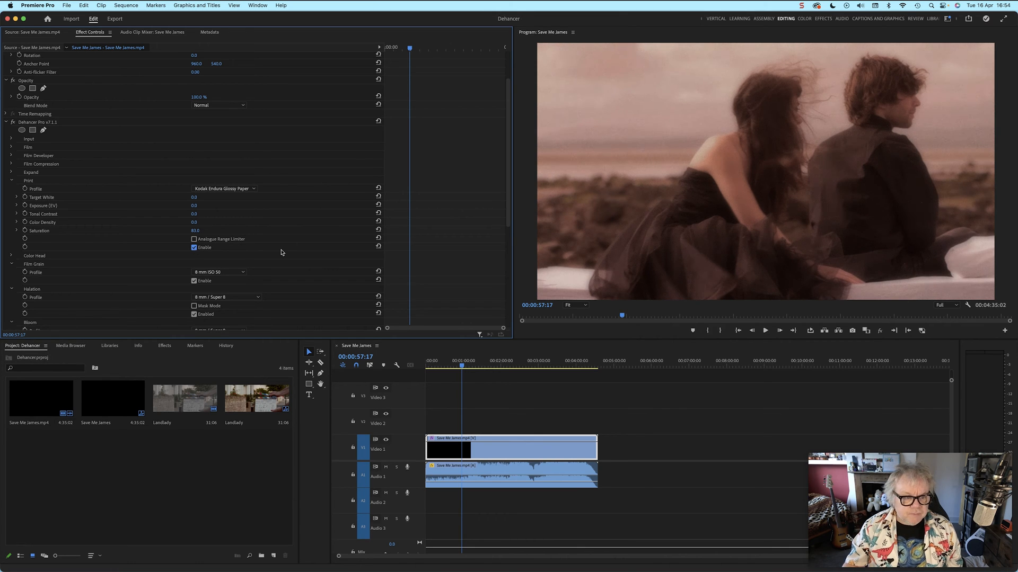
{"action": "left_click", "coordinate": [11, 181]}
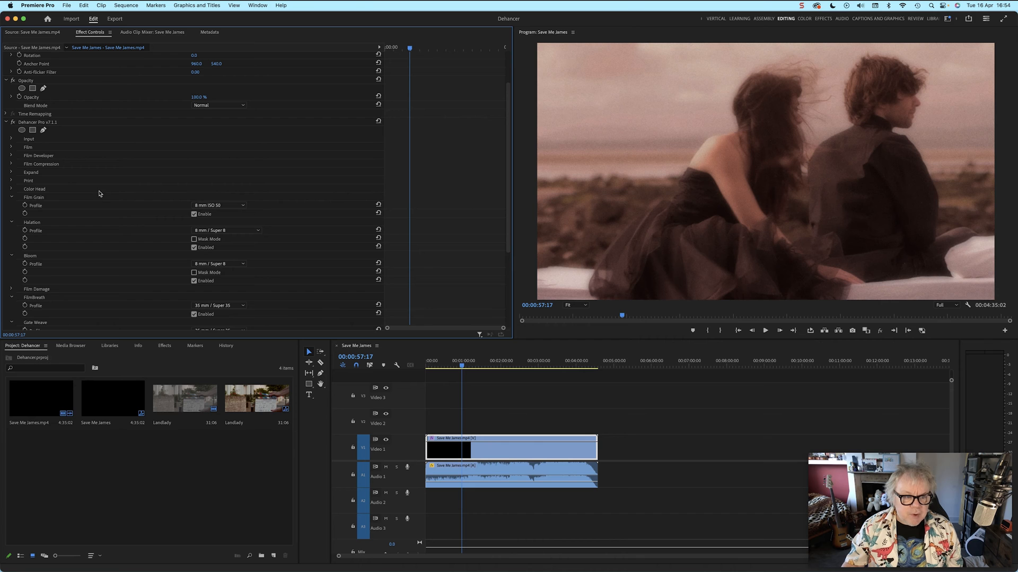
- Set the Film Grain profile to 65 mm ISO 500
{"action": "left_click", "coordinate": [234, 206]}
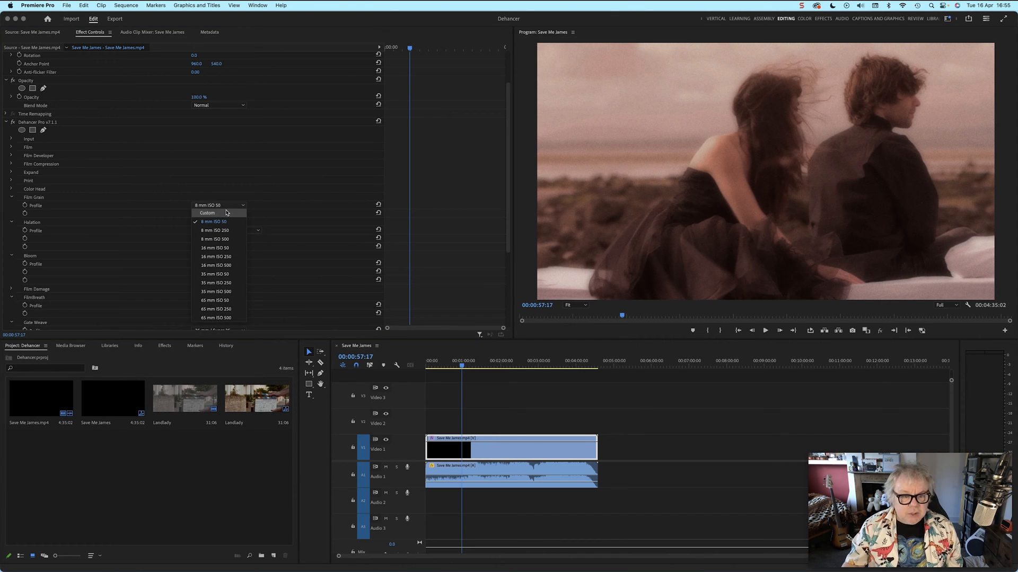
{"action": "left_click", "coordinate": [222, 318]}
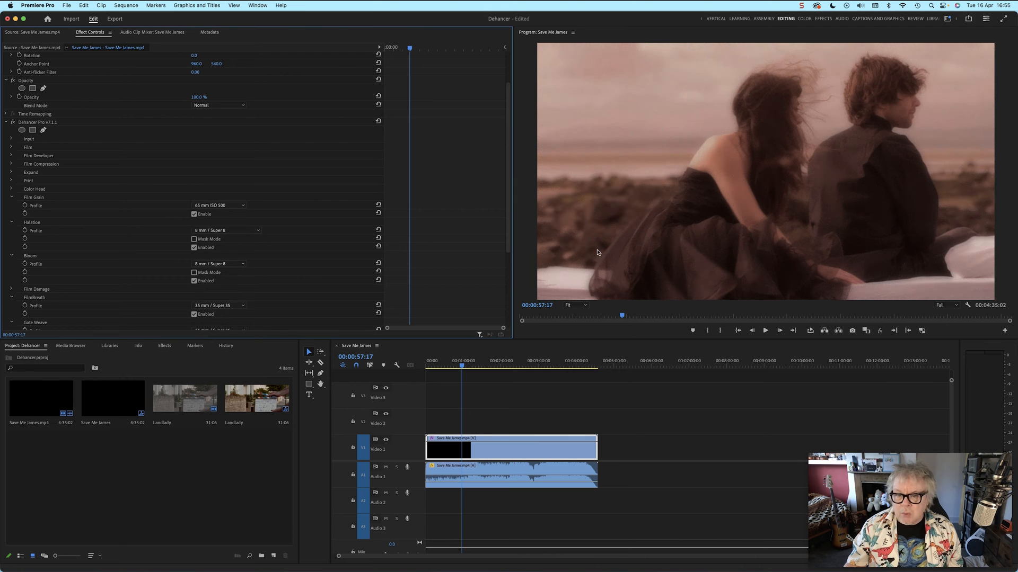
{"action": "left_click", "coordinate": [218, 205]}
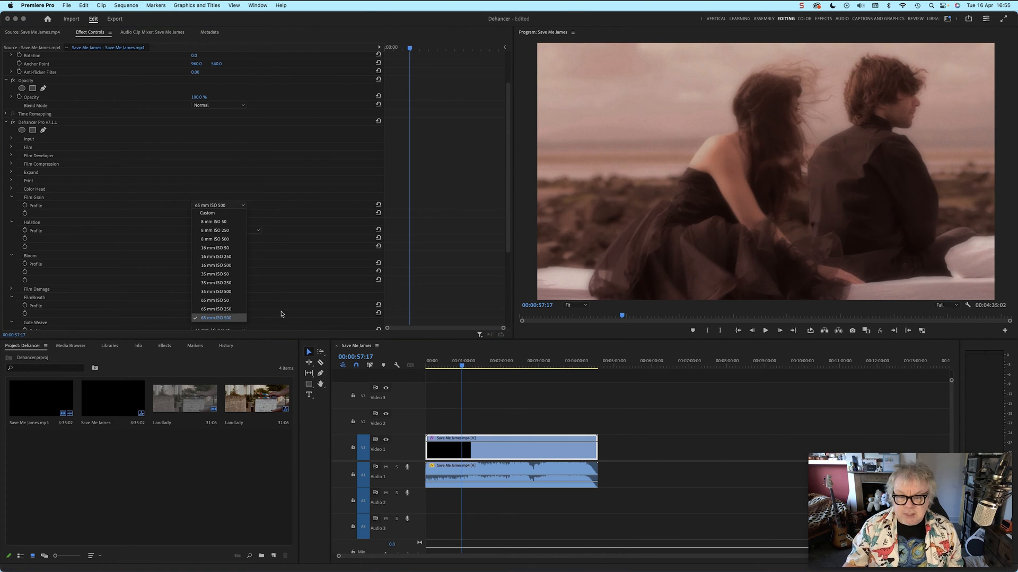
- Magnify the program preview to 800% and compare the image with Film Grain off and on
{"action": "left_click", "coordinate": [575, 305]}
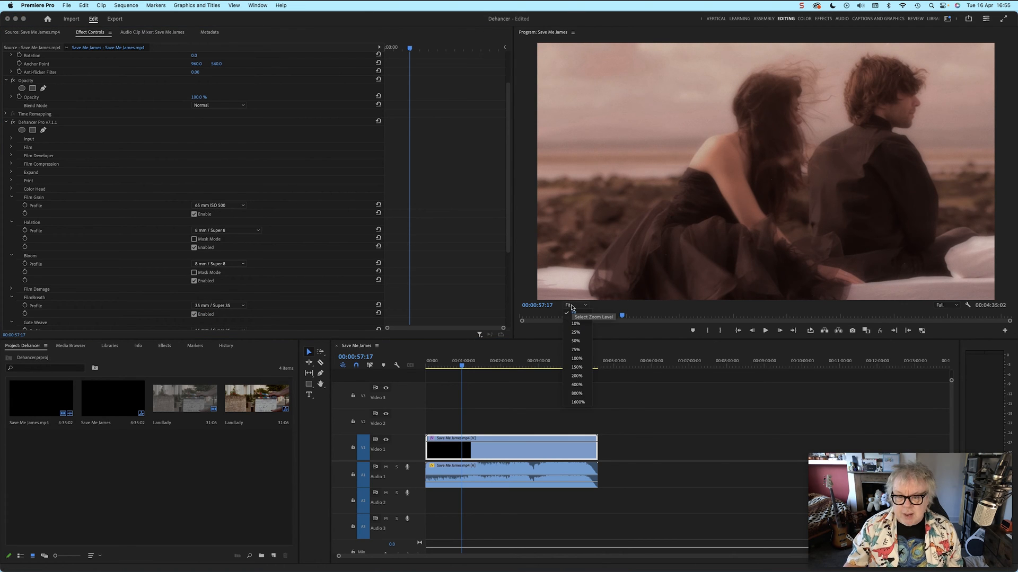
{"action": "left_click", "coordinate": [580, 394]}
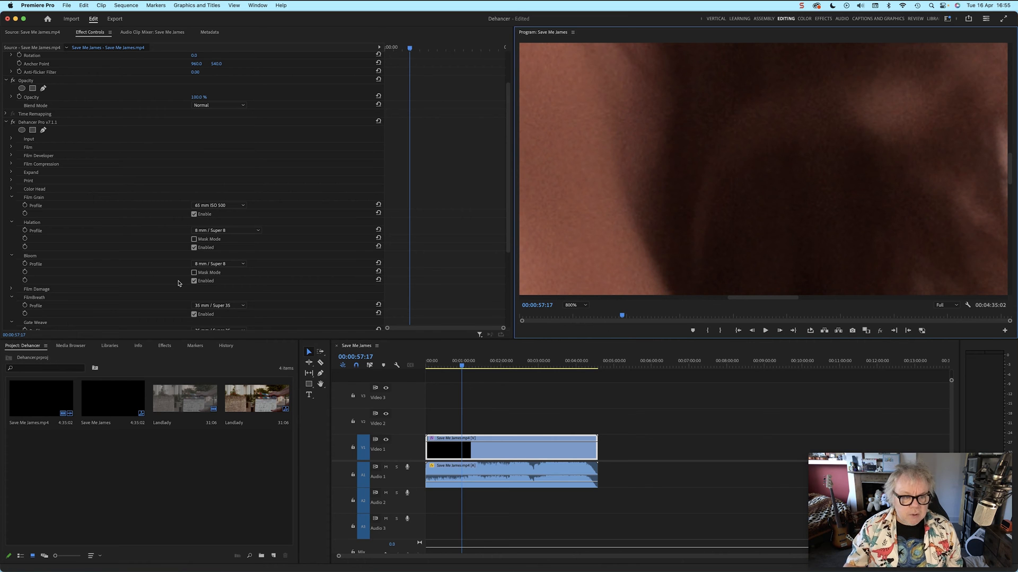
{"action": "left_click", "coordinate": [194, 215]}
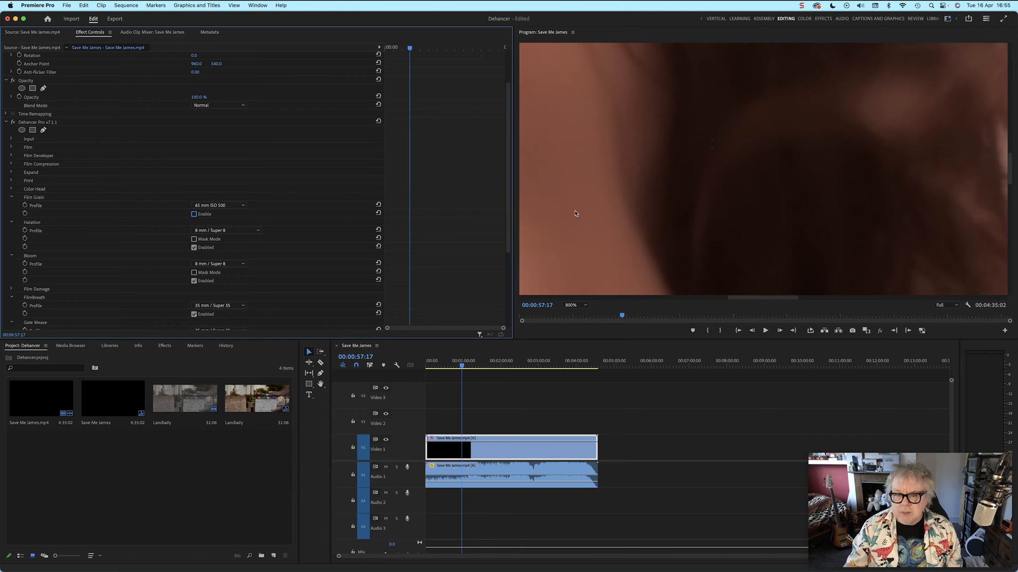
{"action": "left_click", "coordinate": [194, 214]}
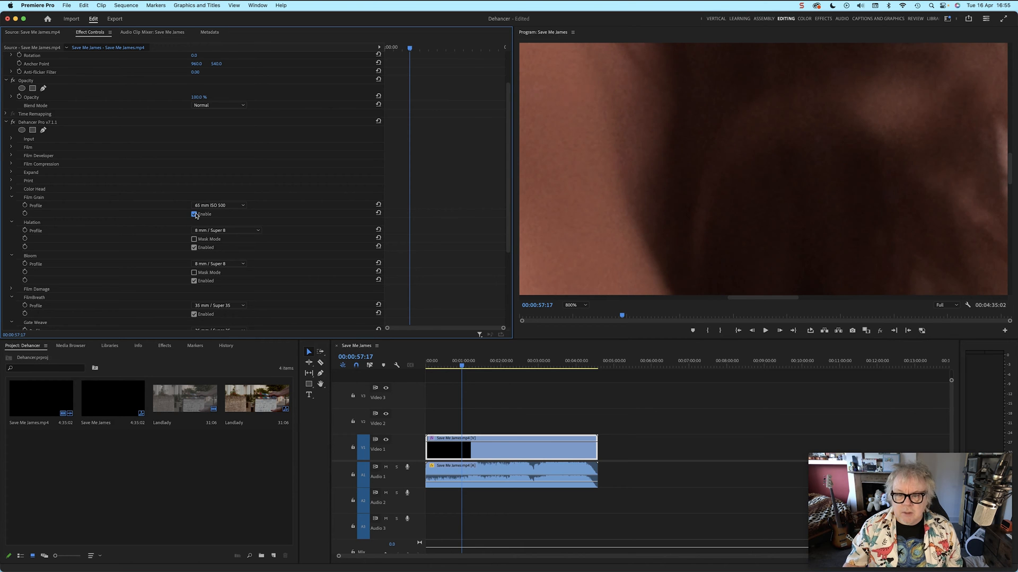
- Try the 8 mm ISO 50 Film Grain profile, and a Custom grain with Size 47 and Amount 100
{"action": "left_click", "coordinate": [230, 206]}
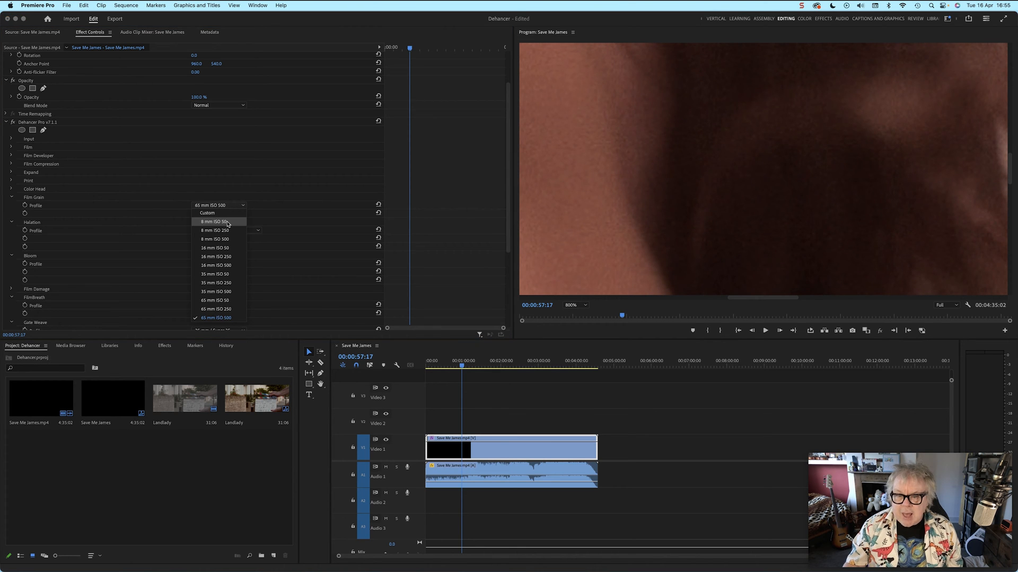
{"action": "left_click", "coordinate": [228, 222]}
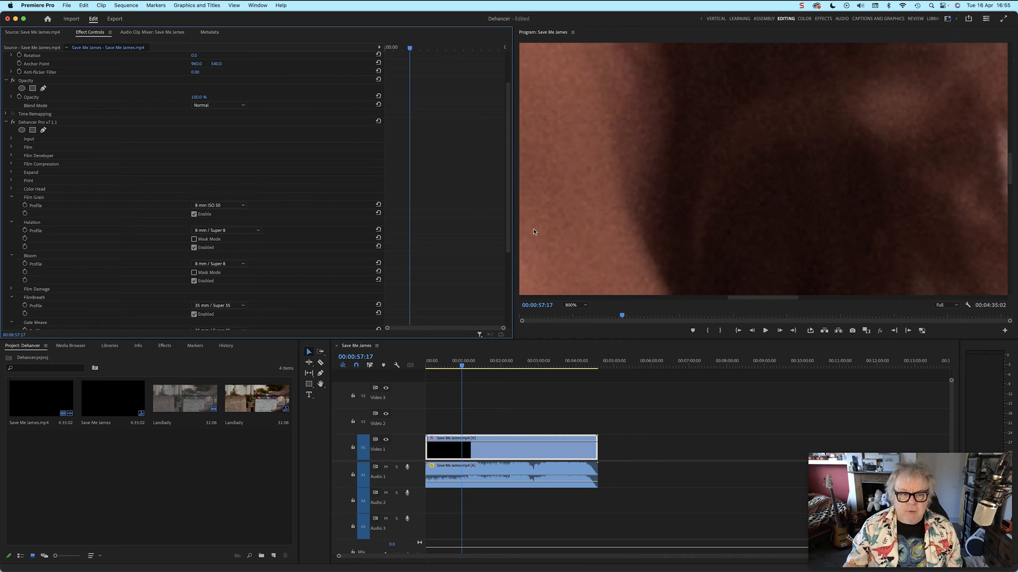
{"action": "left_click", "coordinate": [215, 206]}
{"action": "left_click", "coordinate": [217, 202]}
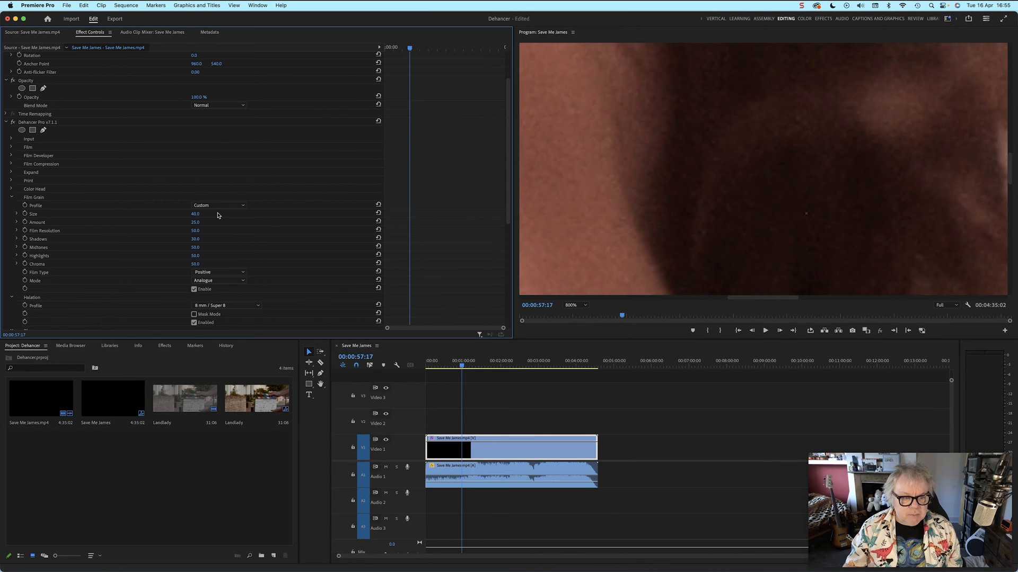
{"action": "left_click_drag", "start_coordinate": [196, 215], "coordinate": [234, 223]}
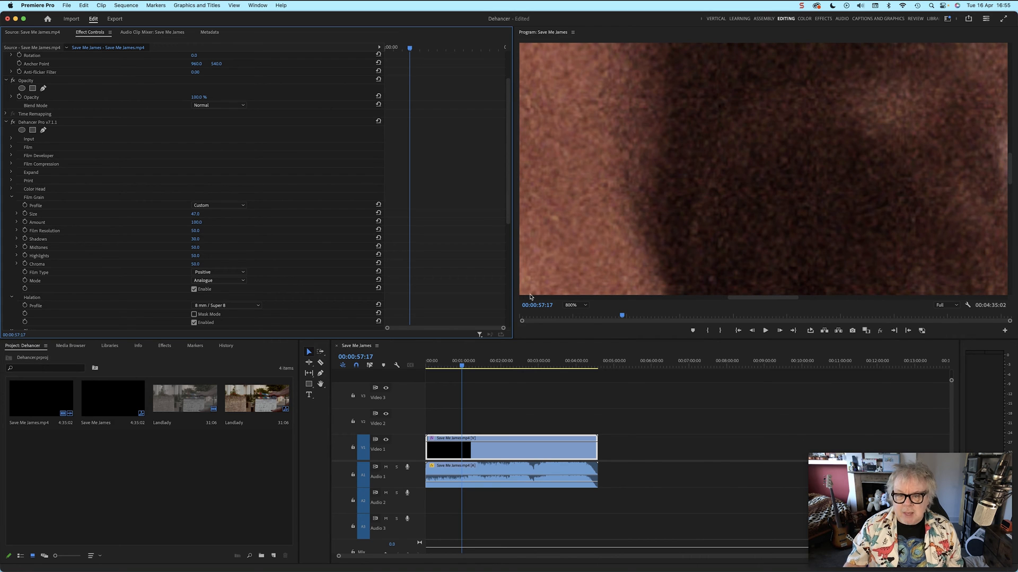
- Return the program preview to Fit and set the Film Grain profile to 35 mm ISO 50
{"action": "left_click", "coordinate": [575, 305]}
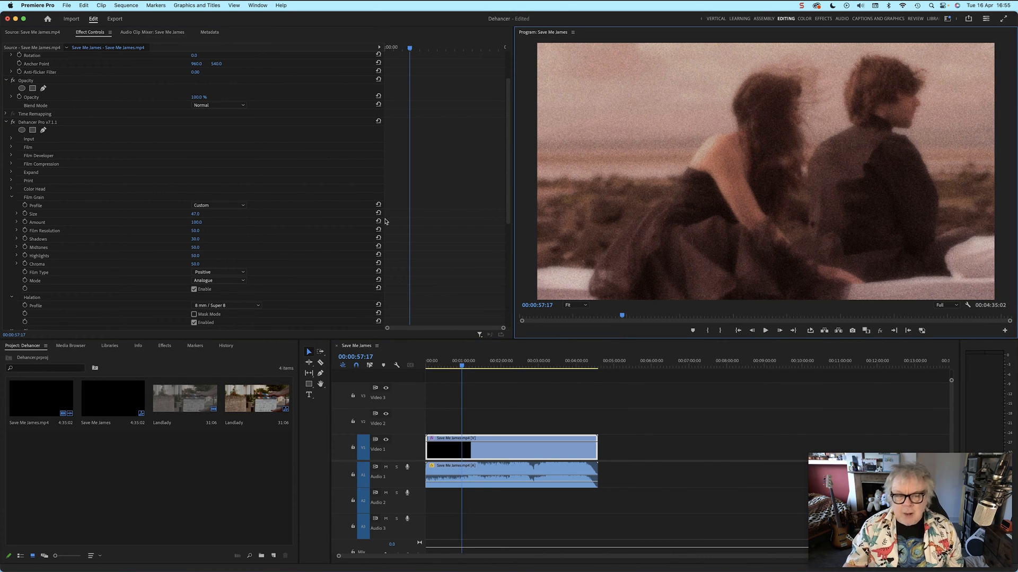
{"action": "left_click", "coordinate": [237, 207]}
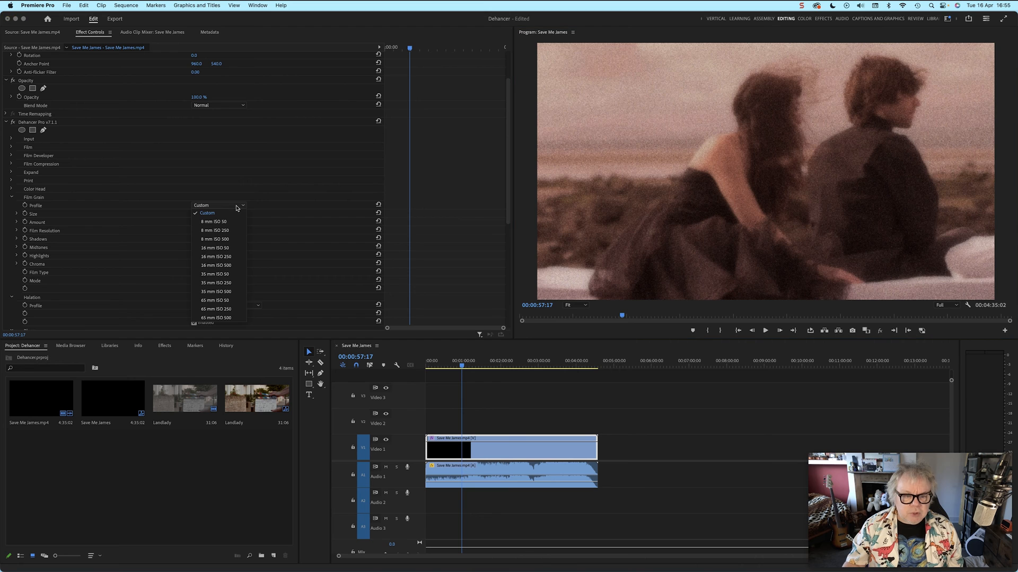
{"action": "left_click", "coordinate": [236, 274]}
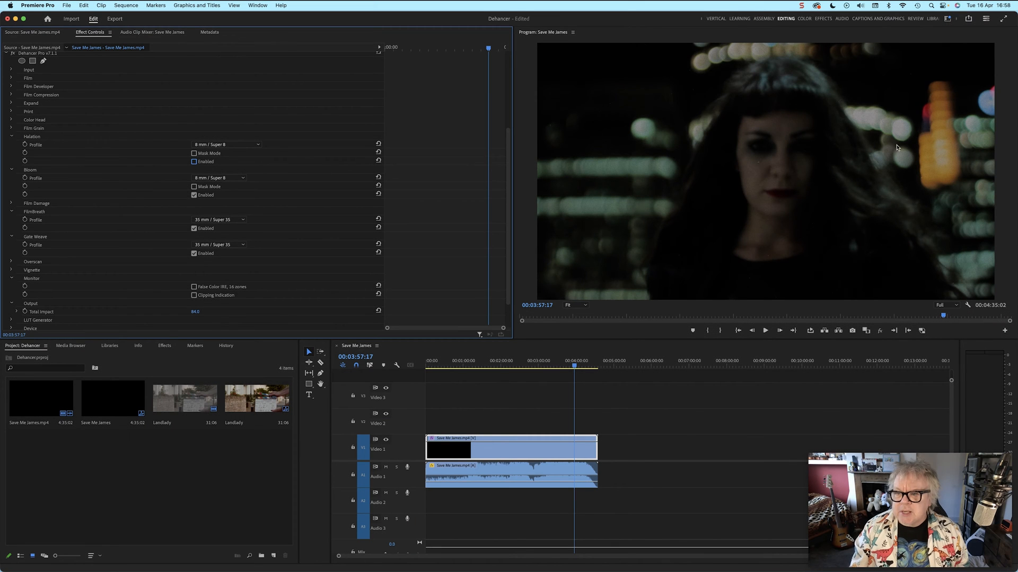
- Magnify the program preview to 400% on the background lights and compare the image with Halation off and on
{"action": "left_click", "coordinate": [194, 162]}
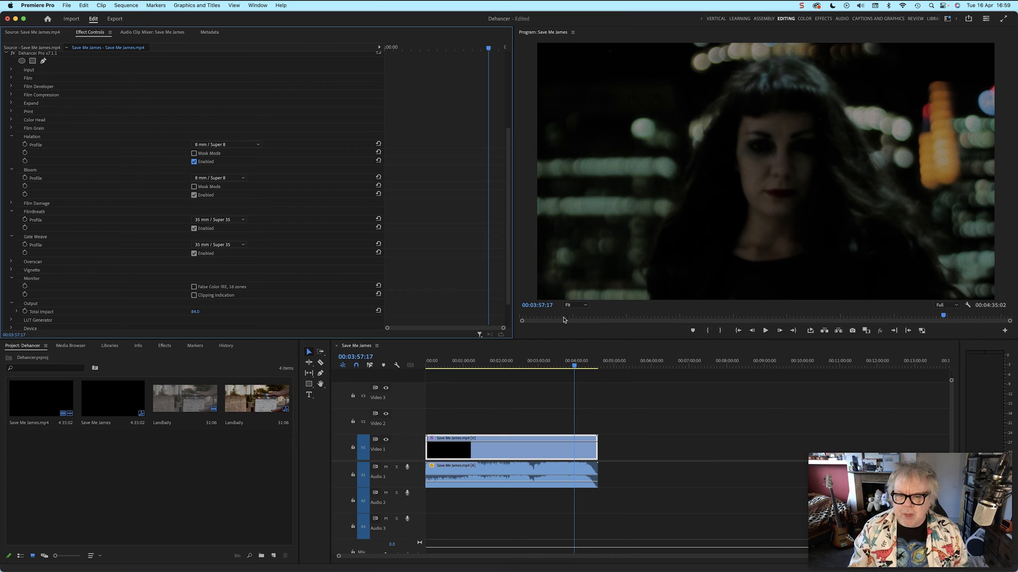
{"action": "left_click", "coordinate": [583, 306]}
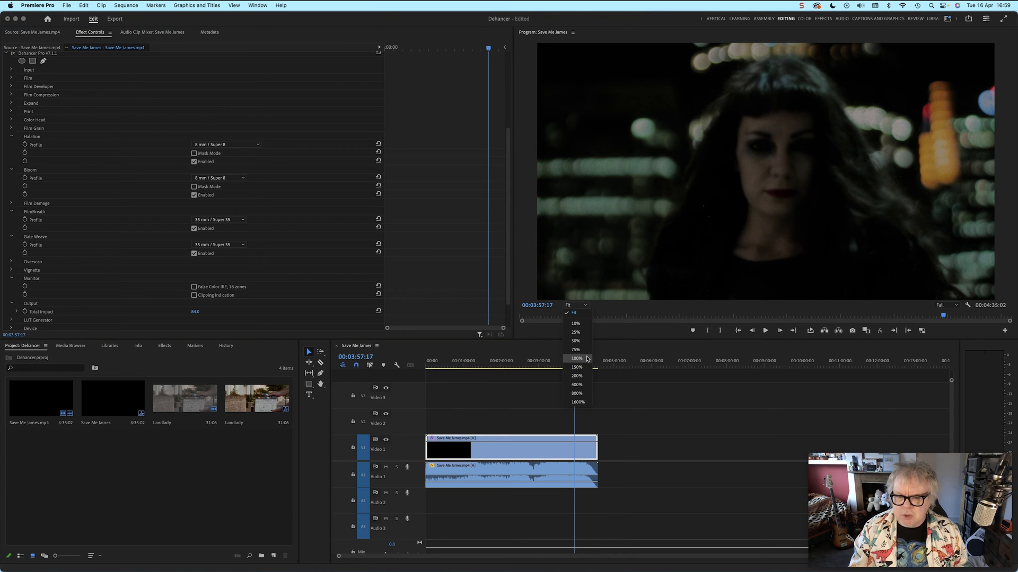
{"action": "left_click", "coordinate": [586, 385]}
{"action": "left_click_drag", "start_coordinate": [739, 303], "coordinate": [889, 303]}
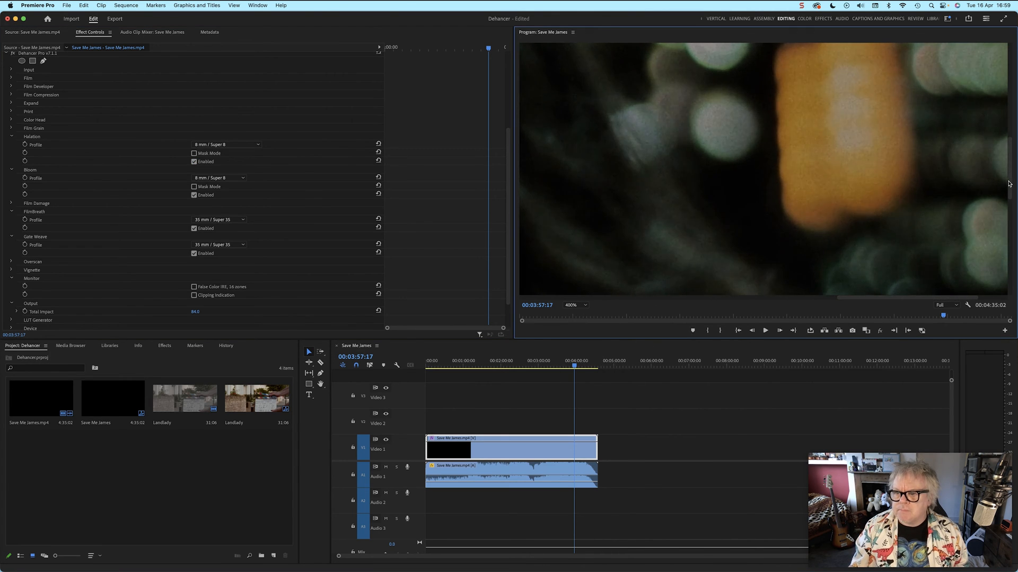
{"action": "left_click_drag", "start_coordinate": [1009, 184], "coordinate": [1014, 137]}
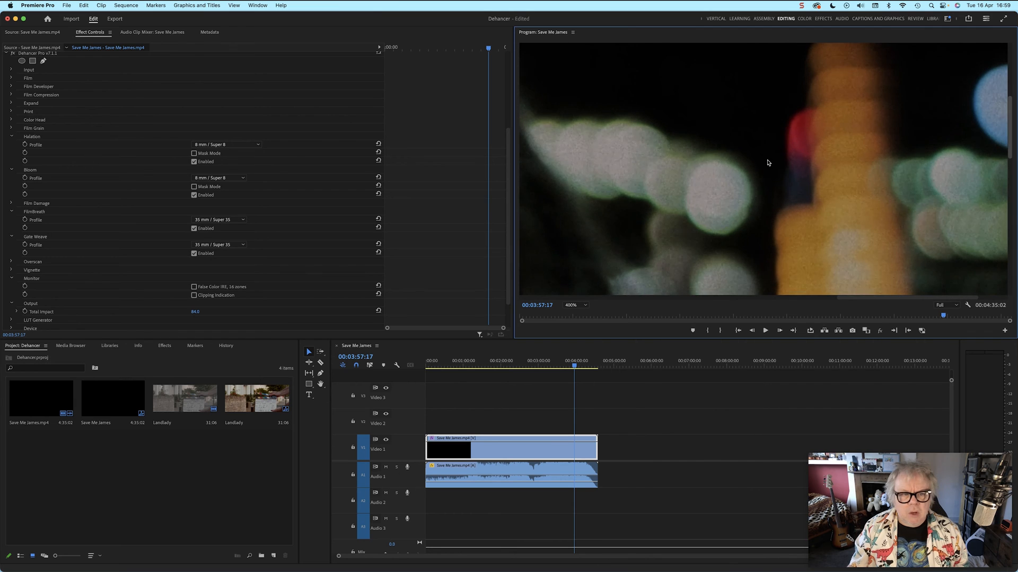
{"action": "left_click", "coordinate": [194, 162]}
{"action": "left_click", "coordinate": [193, 162]}
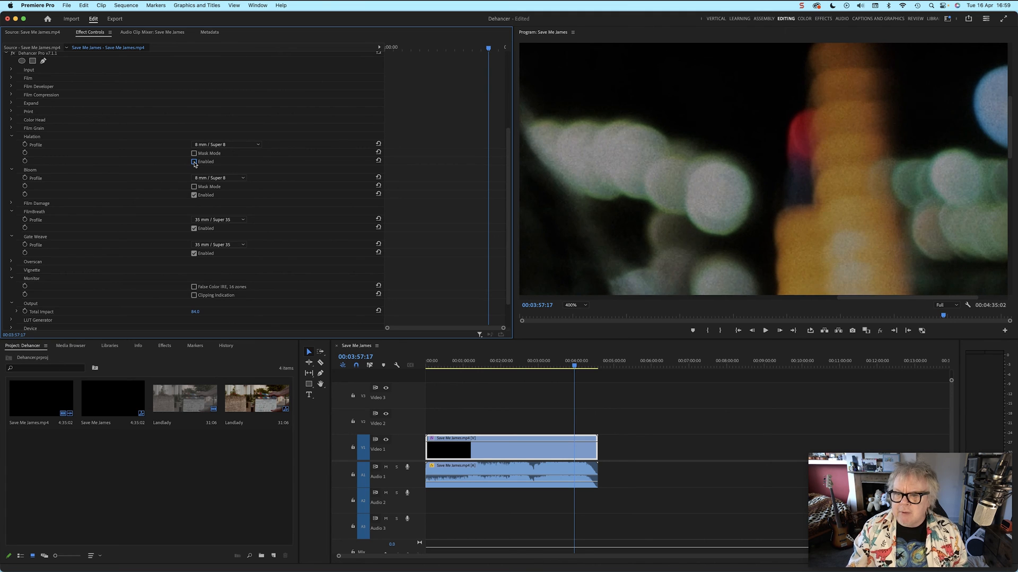
- Try the 65 mm / 70 mm No Remjet Halation profile and return to 8 mm / Super 8
{"action": "left_click", "coordinate": [218, 145]}
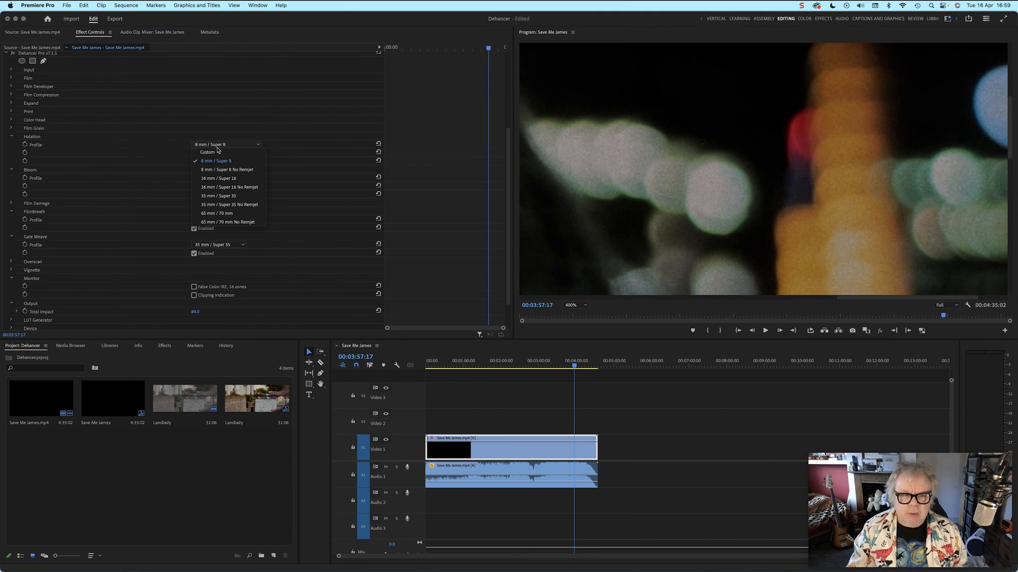
{"action": "left_click", "coordinate": [232, 222]}
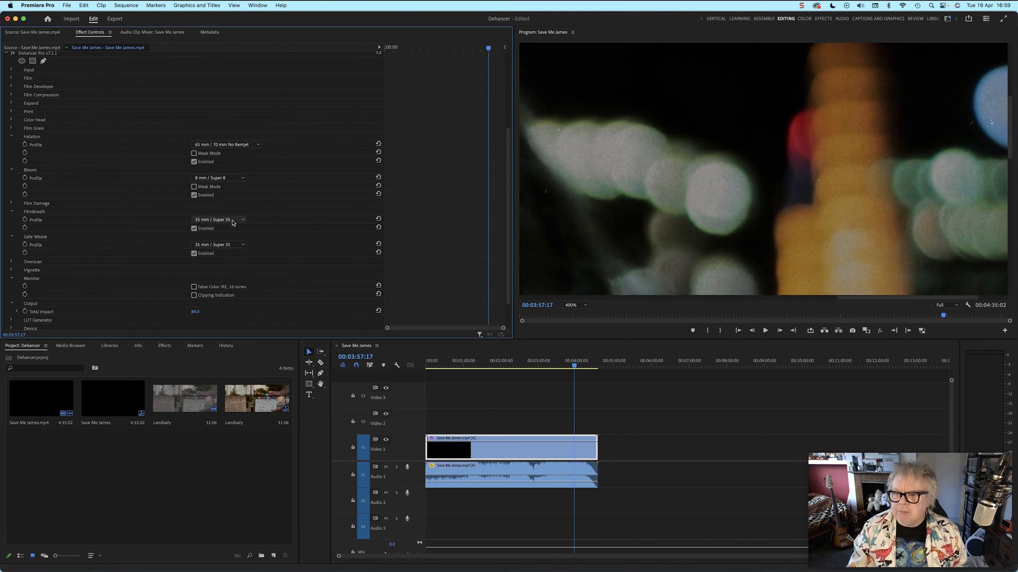
{"action": "left_click", "coordinate": [236, 145]}
{"action": "left_click", "coordinate": [233, 164]}
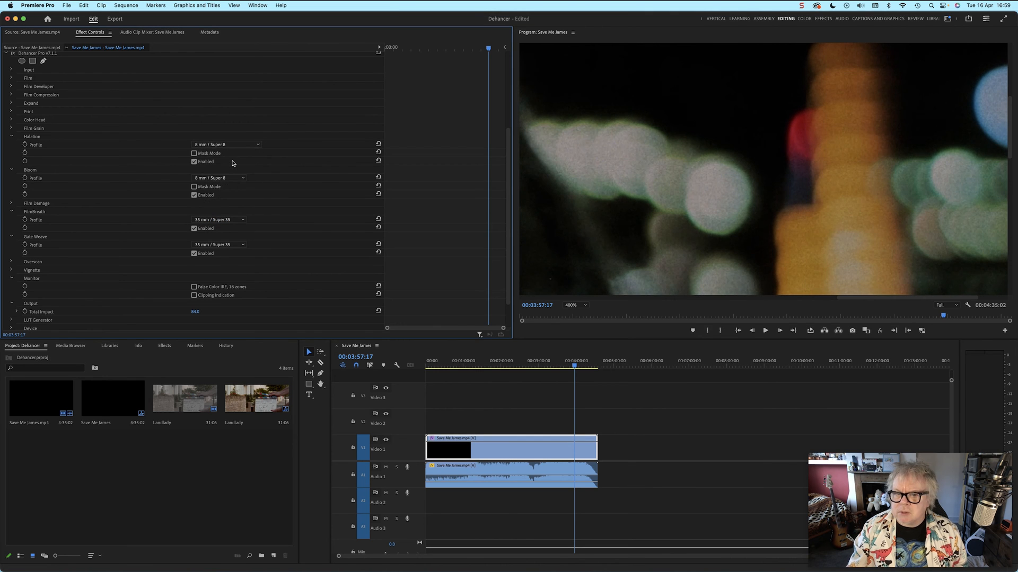
- Switch the Halation profile to Custom, collapse the section and return the program preview to Fit
{"action": "left_click", "coordinate": [227, 145]}
{"action": "left_click", "coordinate": [230, 158]}
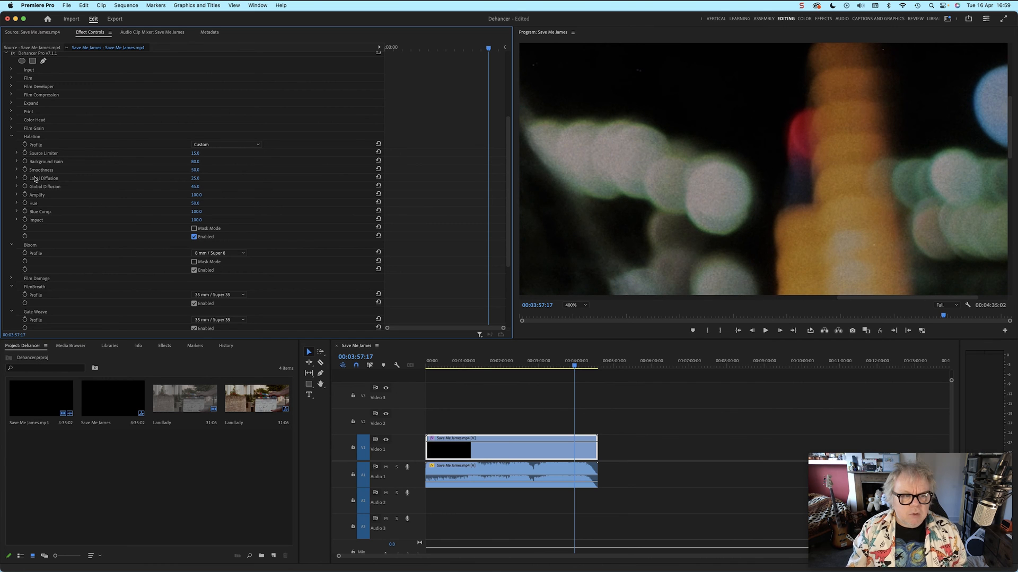
{"action": "left_click", "coordinate": [12, 138]}
{"action": "left_click", "coordinate": [575, 305]}
{"action": "left_click", "coordinate": [569, 314]}
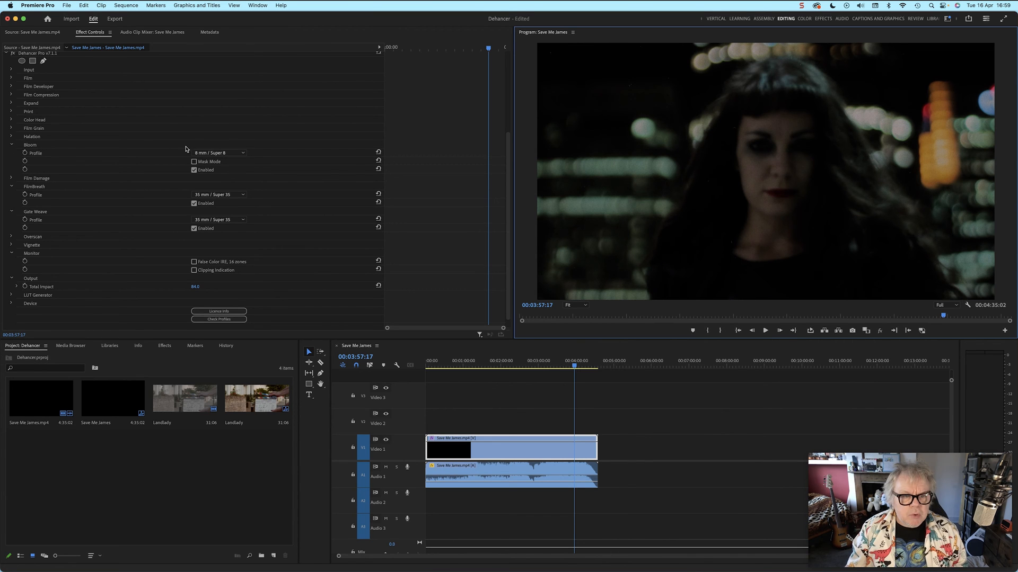
- Keep the Bloom profile at 8 mm / Super 8, compare the image with Bloom off and on, and collapse the section
{"action": "left_click", "coordinate": [212, 153]}
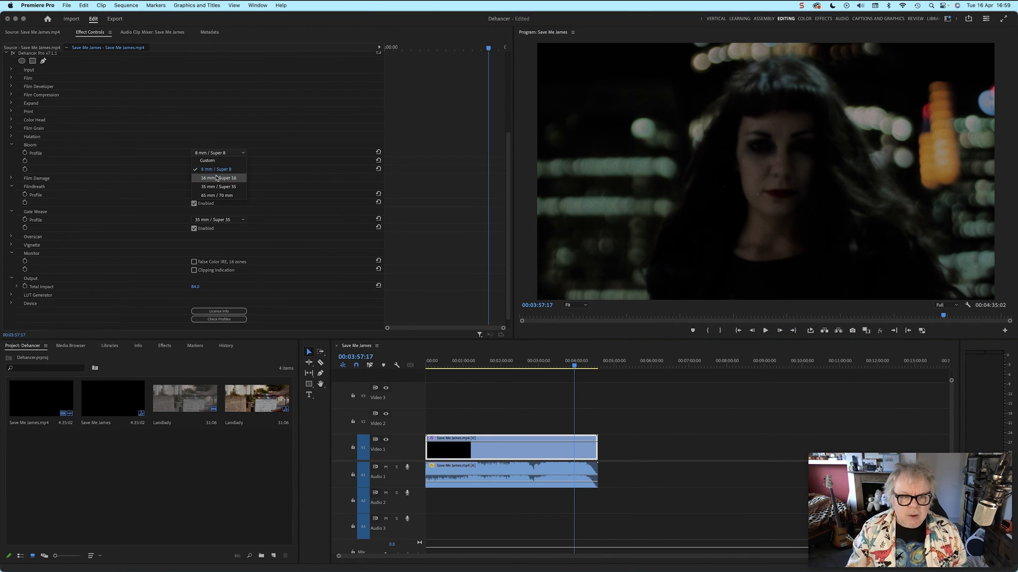
{"action": "left_click", "coordinate": [214, 171]}
{"action": "left_click", "coordinate": [194, 170]}
{"action": "left_click", "coordinate": [193, 171]}
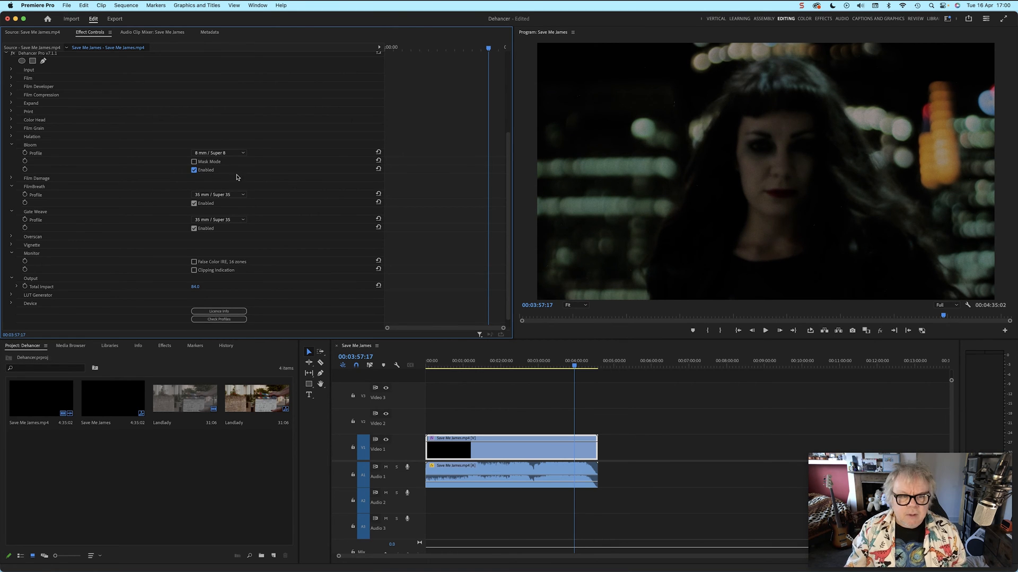
{"action": "left_click", "coordinate": [194, 171]}
{"action": "left_click", "coordinate": [194, 170]}
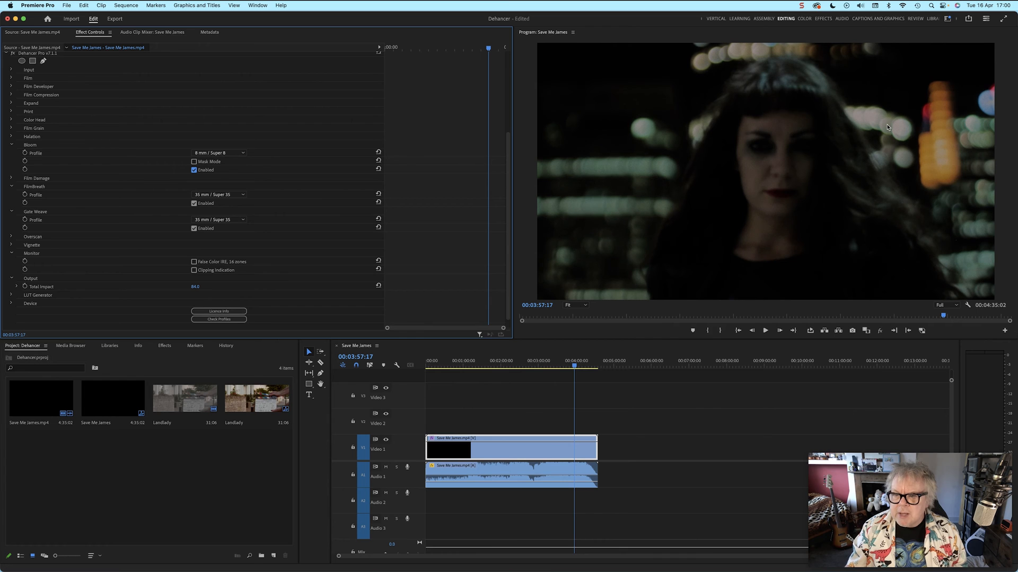
{"action": "left_click", "coordinate": [12, 145]}
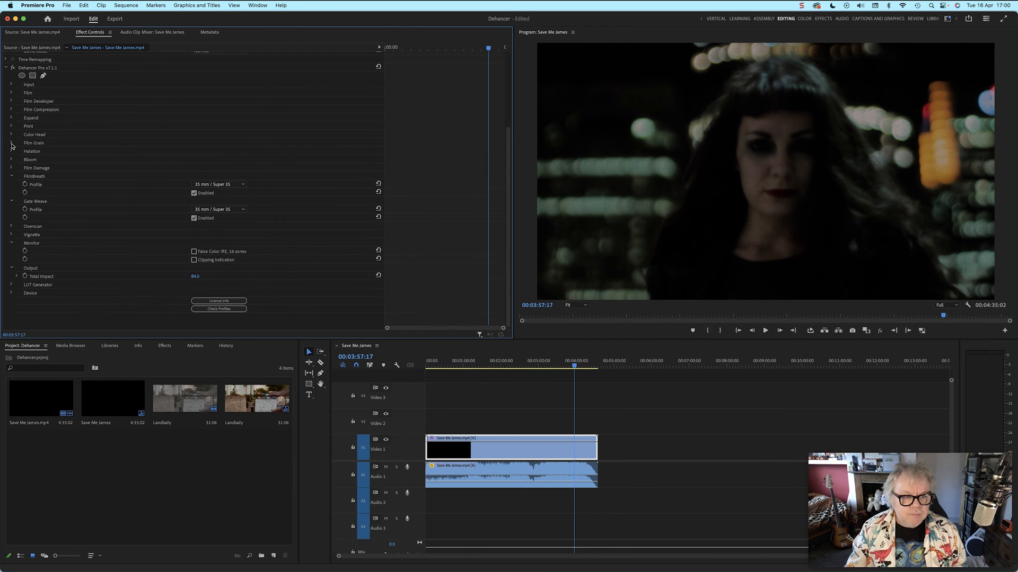
- Set the Film Damage profile to 8 mm / Super 8 and collapse the section
{"action": "left_click", "coordinate": [10, 169]}
{"action": "left_click", "coordinate": [224, 177]}
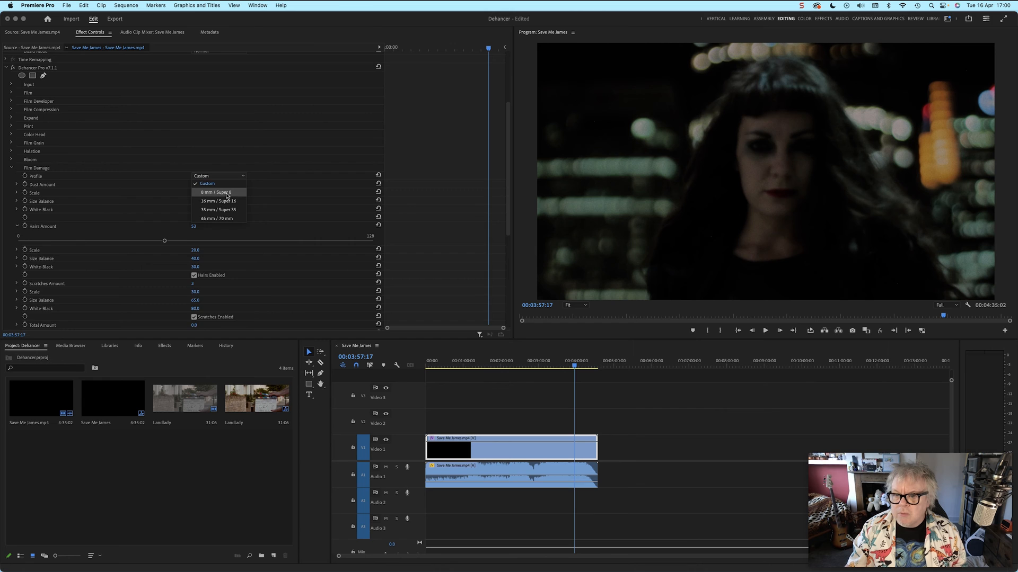
{"action": "left_click", "coordinate": [227, 193]}
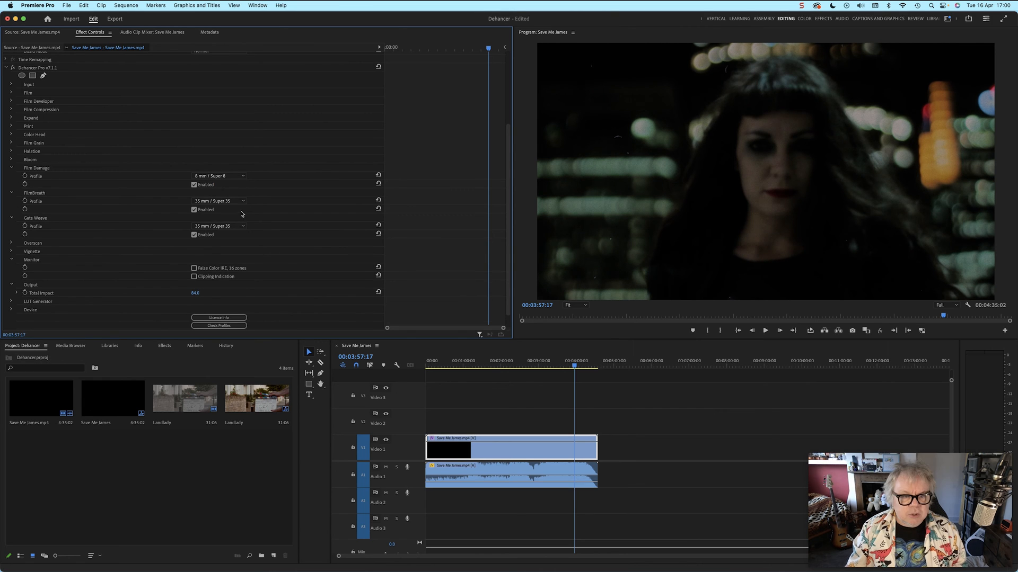
{"action": "left_click", "coordinate": [12, 168]}
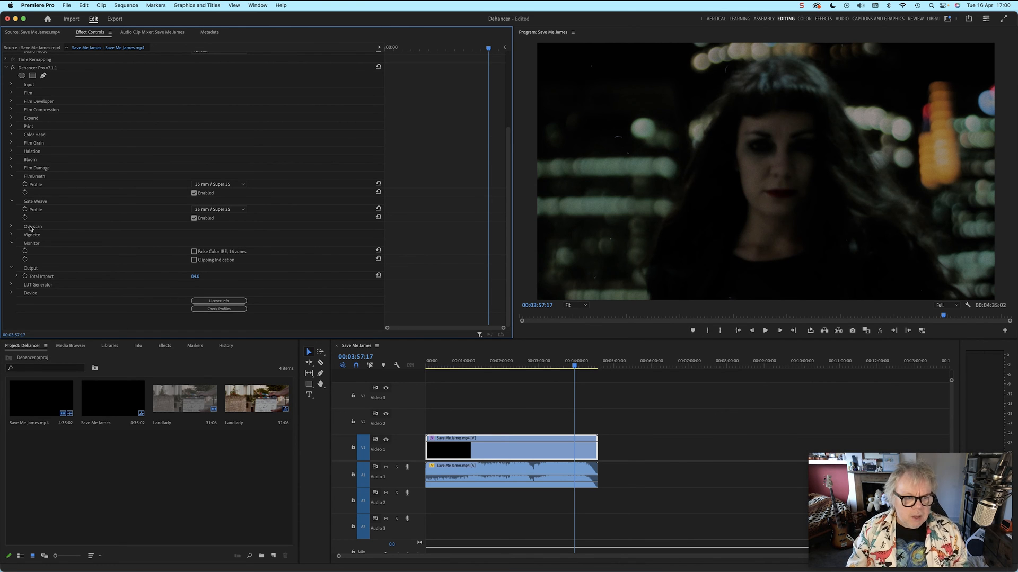
- Look into the Overscan section and collapse Dehancer's Gate Weave, FilmBreath and Monitor sections
{"action": "left_click", "coordinate": [10, 227]}
{"action": "left_click", "coordinate": [9, 227]}
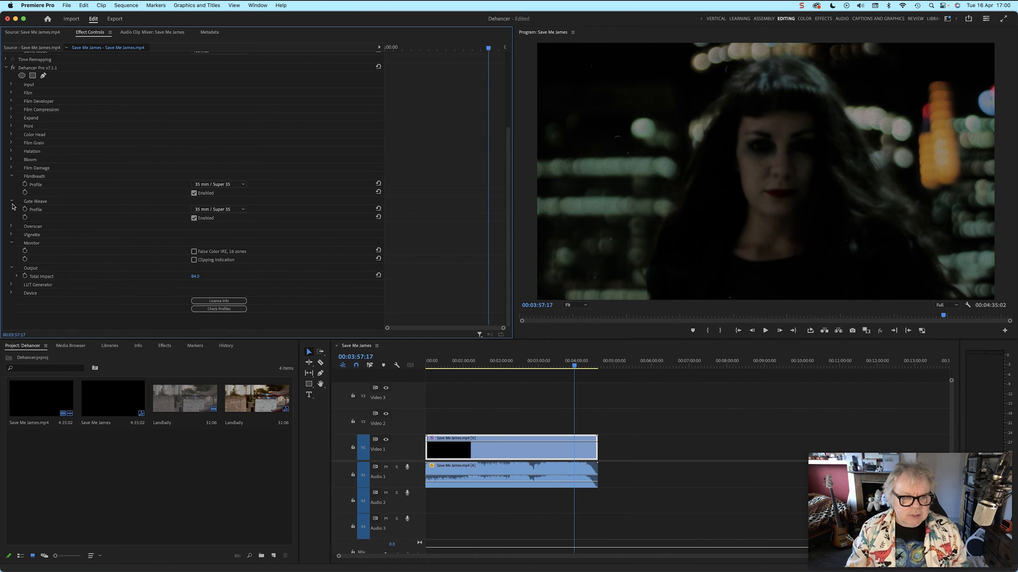
{"action": "left_click", "coordinate": [12, 201]}
{"action": "left_click", "coordinate": [12, 192]}
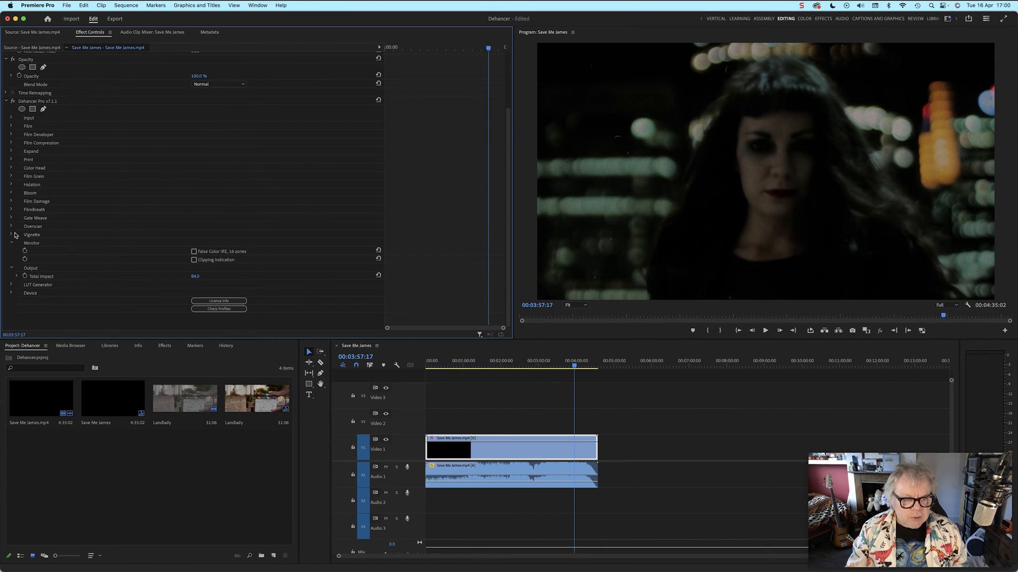
{"action": "left_click", "coordinate": [11, 244]}
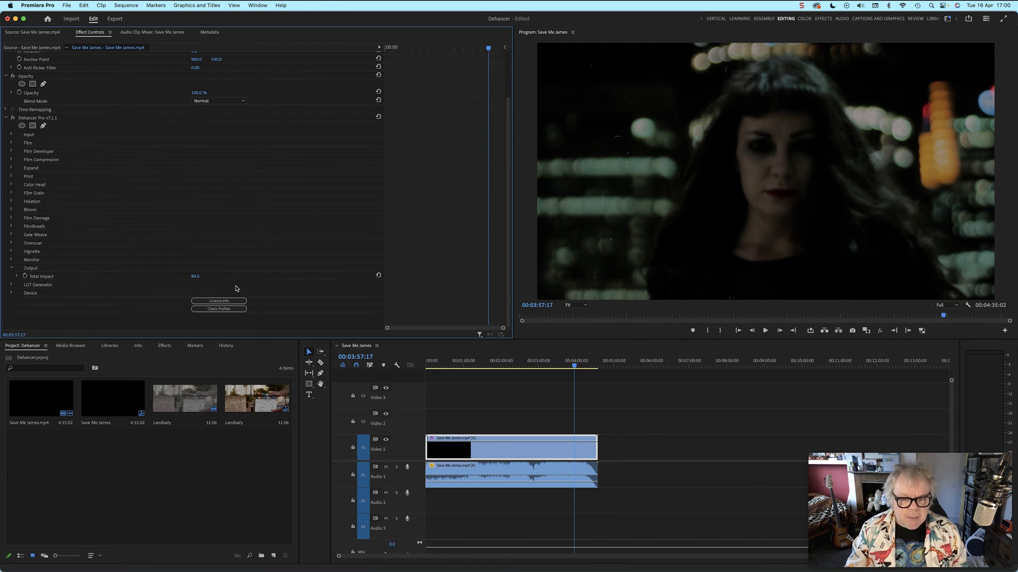
- Play the sequence briefly from around 00:00:37 and scrub to 00:00:42:12 to review the film look
{"action": "left_click", "coordinate": [448, 366]}
{"action": "key", "text": "space"}
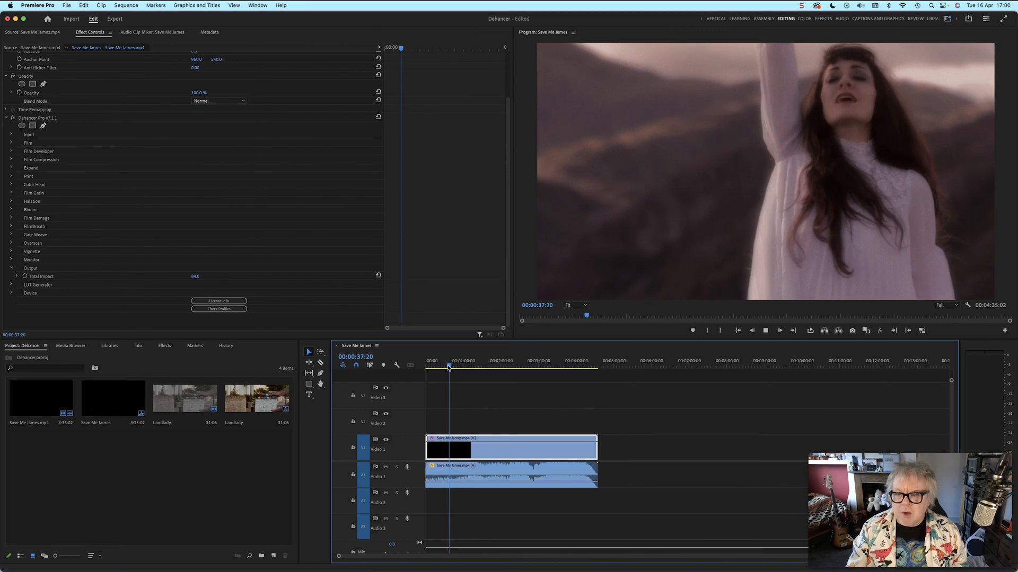
{"action": "key", "text": "space"}
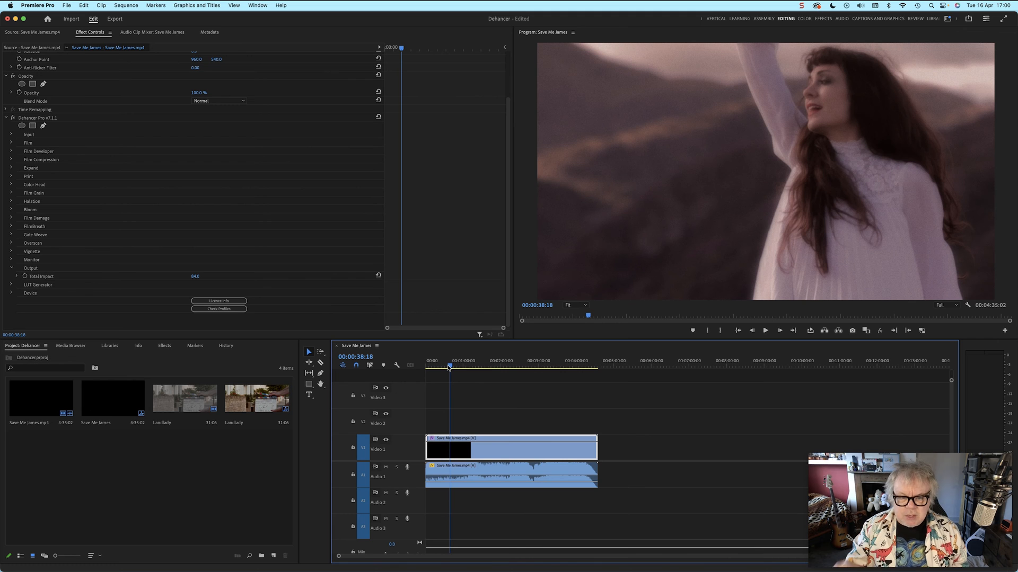
{"action": "left_click_drag", "start_coordinate": [457, 366], "coordinate": [452, 365]}
- Revert the project to its last saved version
{"action": "left_click", "coordinate": [74, 6]}
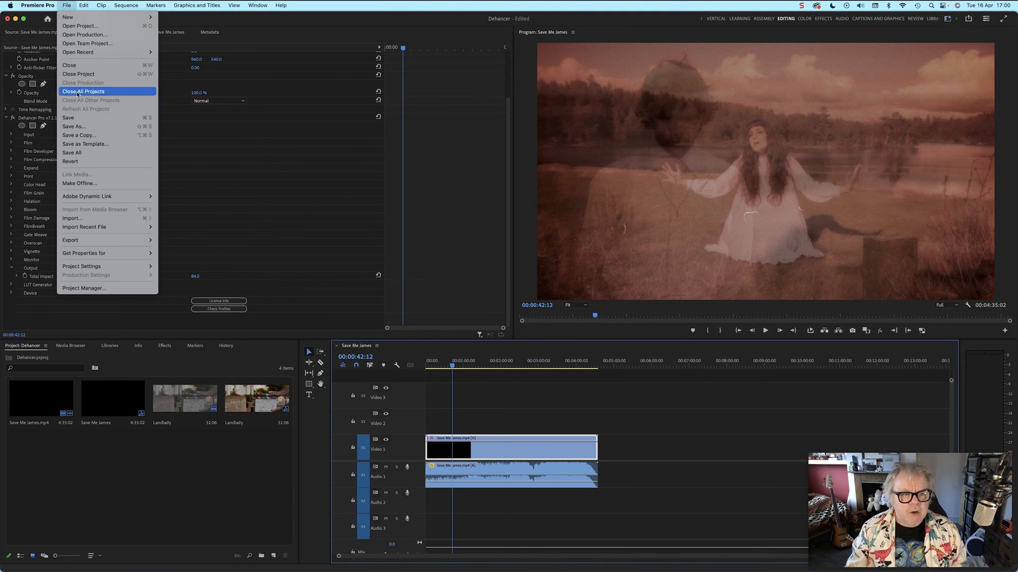
{"action": "left_click", "coordinate": [80, 161]}
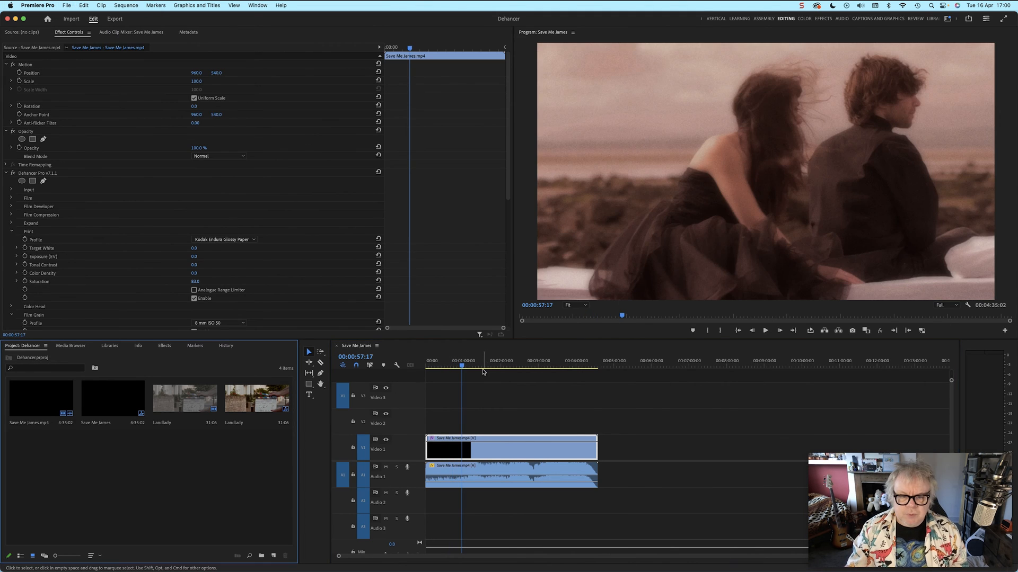
- Play the sequence from 00:00:57:17 and move the playhead to 00:03:08:22 to review the treated footage
{"action": "left_click", "coordinate": [478, 397]}
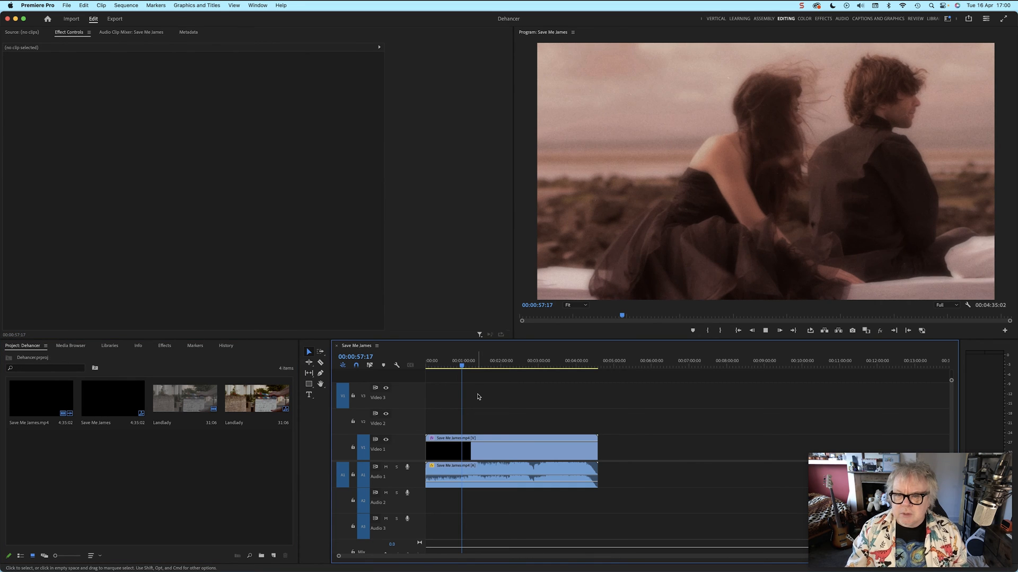
{"action": "key", "text": "space"}
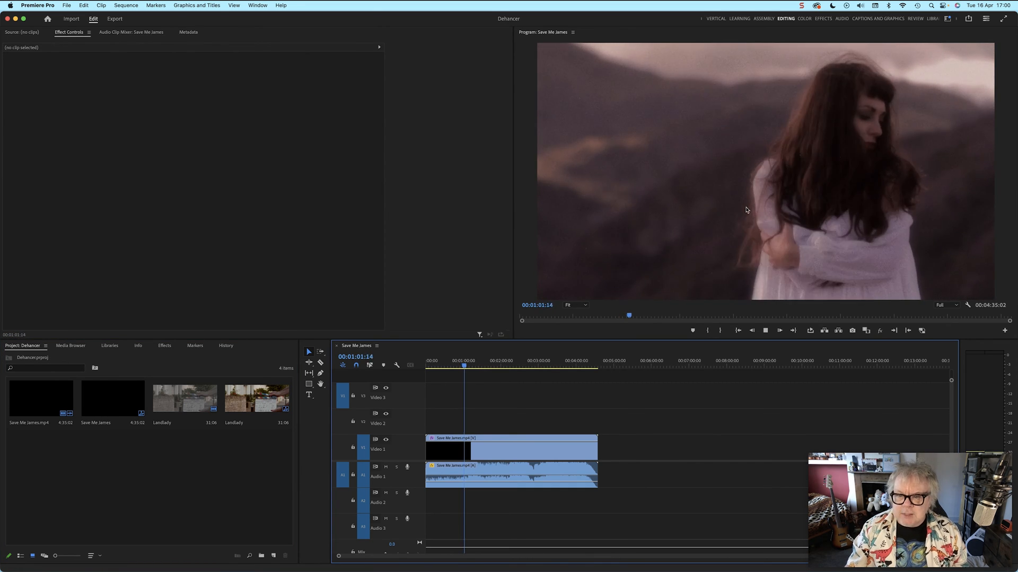
{"action": "key", "text": "space"}
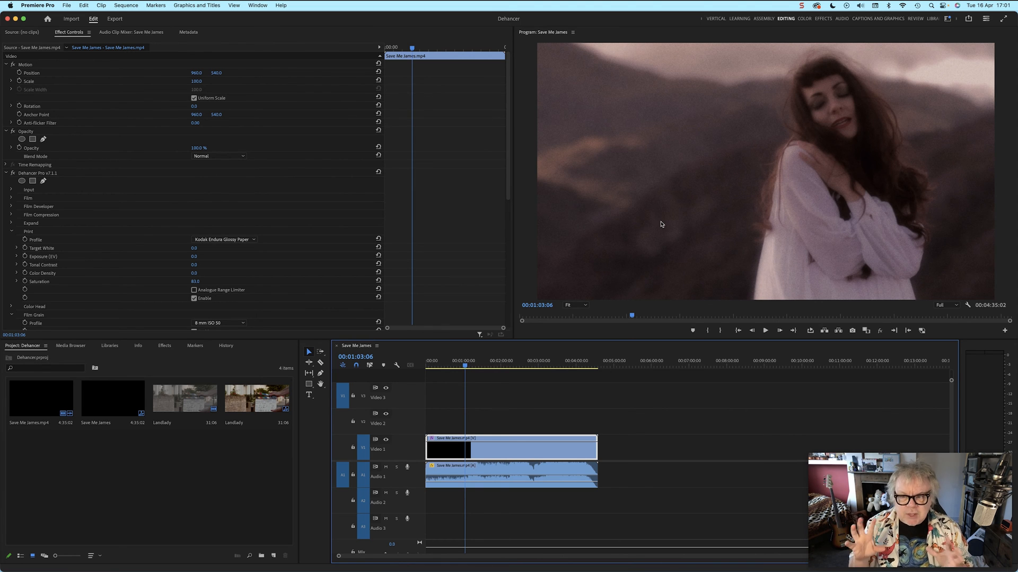
{"action": "left_click_drag", "start_coordinate": [502, 363], "coordinate": [545, 366]}
{"action": "left_click", "coordinate": [544, 366]}
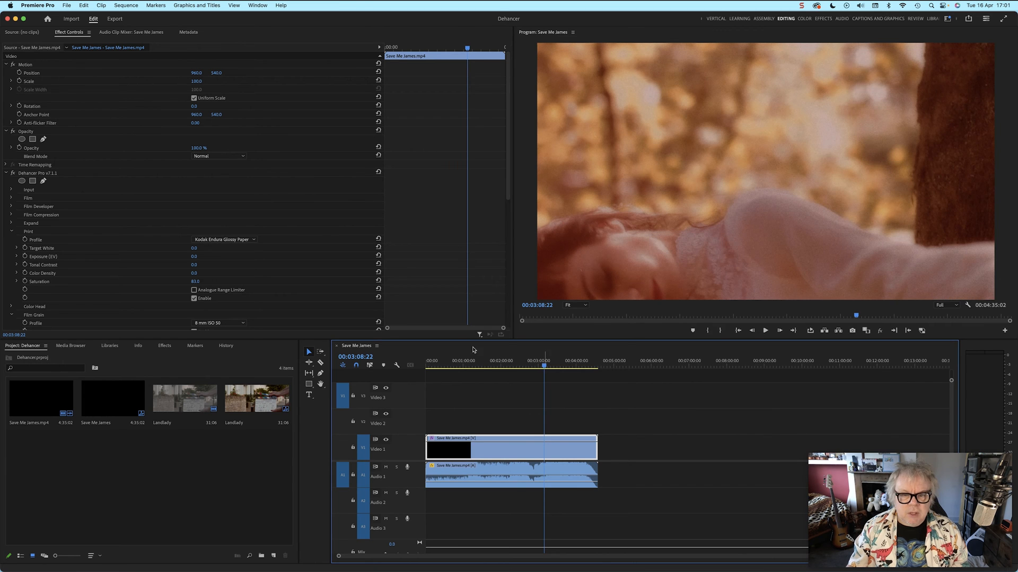
- Toggle the Dehancer Pro effect off and on to compare the frame with and without the film look
{"action": "left_click", "coordinate": [13, 172]}
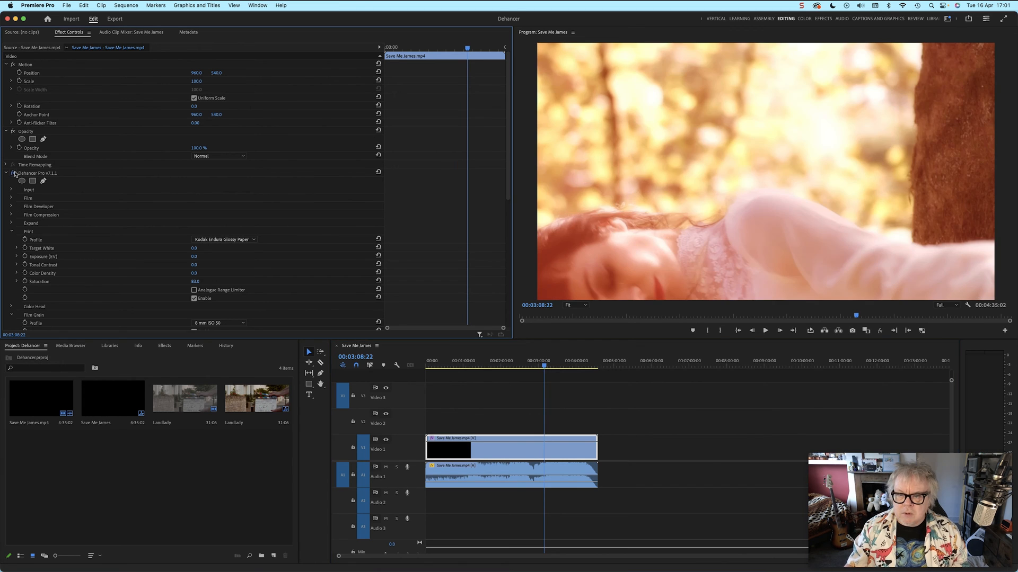
{"action": "left_click", "coordinate": [13, 172]}
{"action": "left_click", "coordinate": [13, 173]}
{"action": "left_click", "coordinate": [13, 173]}
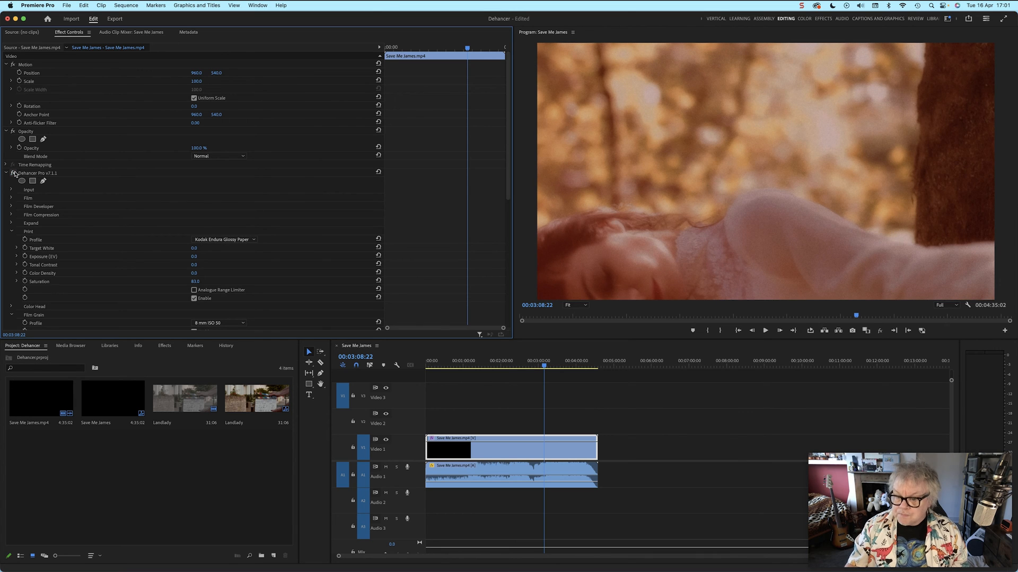
- Scrub the Save Me James sequence to 00:03:58:21 and return the playhead to the start
{"action": "left_click", "coordinate": [529, 421]}
{"action": "left_click_drag", "start_coordinate": [556, 365], "coordinate": [576, 365]}
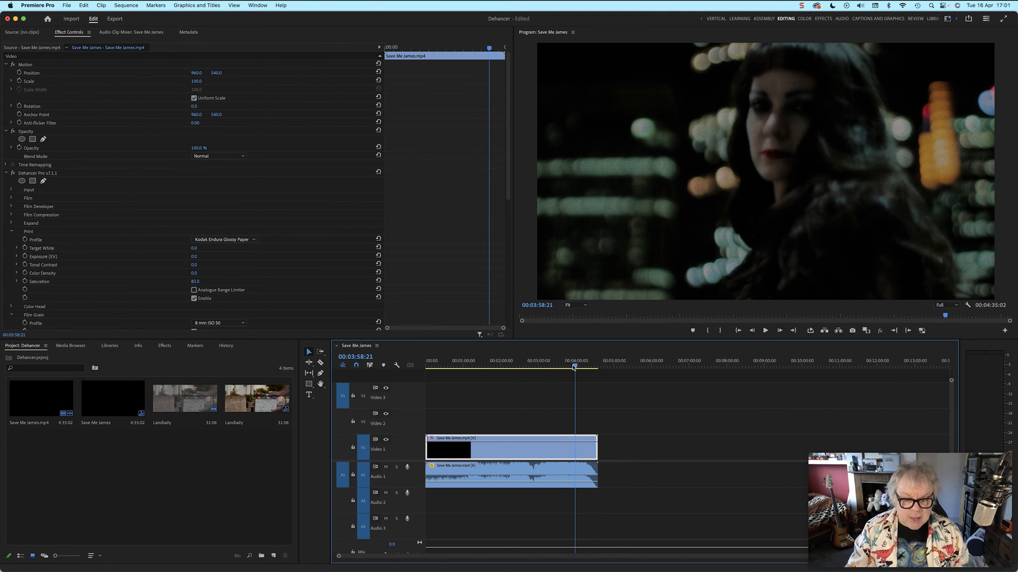
{"action": "left_click_drag", "start_coordinate": [573, 367], "coordinate": [367, 368]}
- Load the ungraded Landlady clip as the source and play it in two places to view the raw log footage
{"action": "left_click", "coordinate": [459, 411]}
{"action": "left_click", "coordinate": [202, 454]}
{"action": "left_click", "coordinate": [190, 408]}
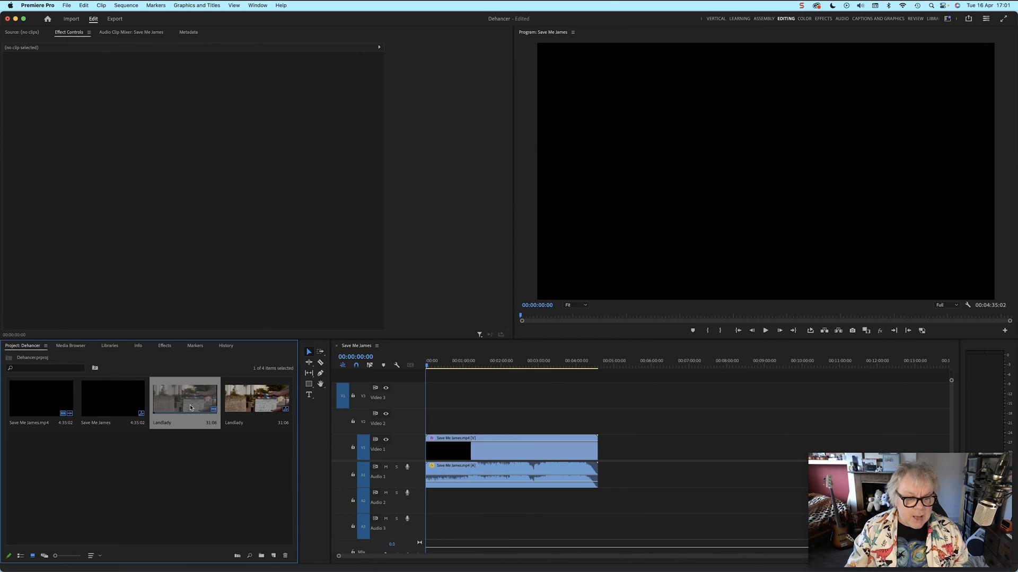
{"action": "double_click", "coordinate": [190, 408]}
{"action": "key", "text": "space"}
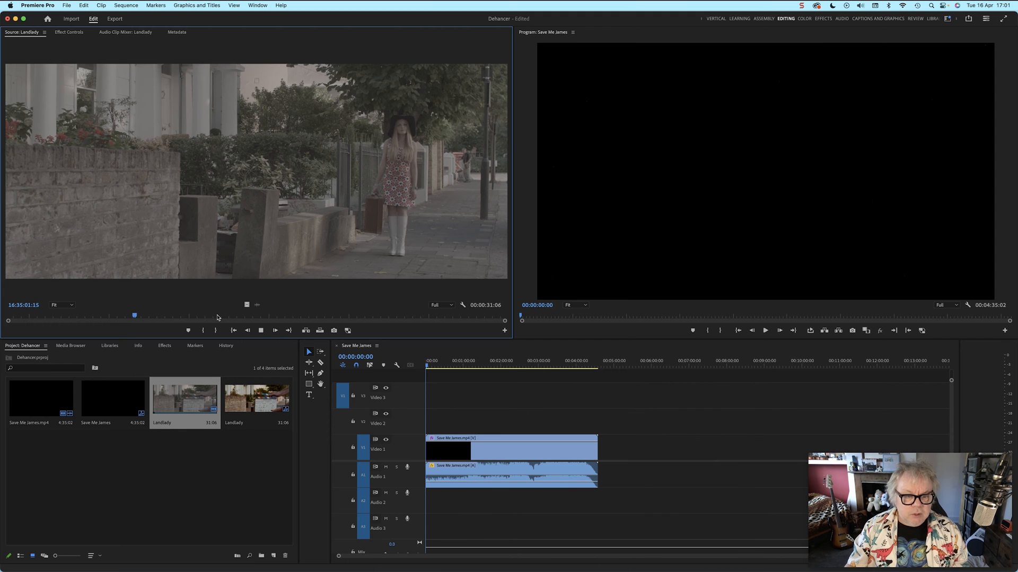
{"action": "key", "text": "space"}
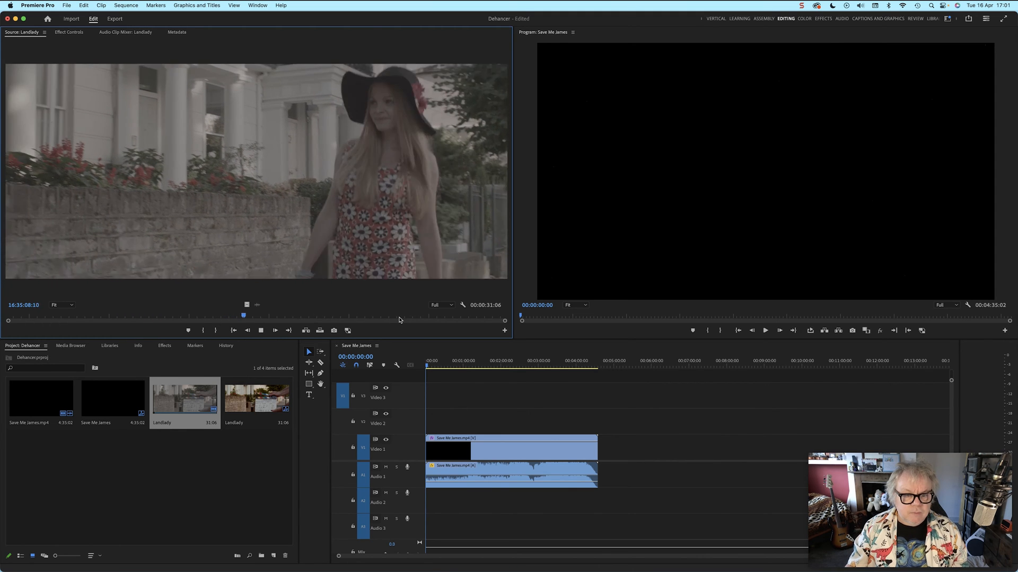
{"action": "key", "text": "space"}
{"action": "left_click", "coordinate": [270, 494]}
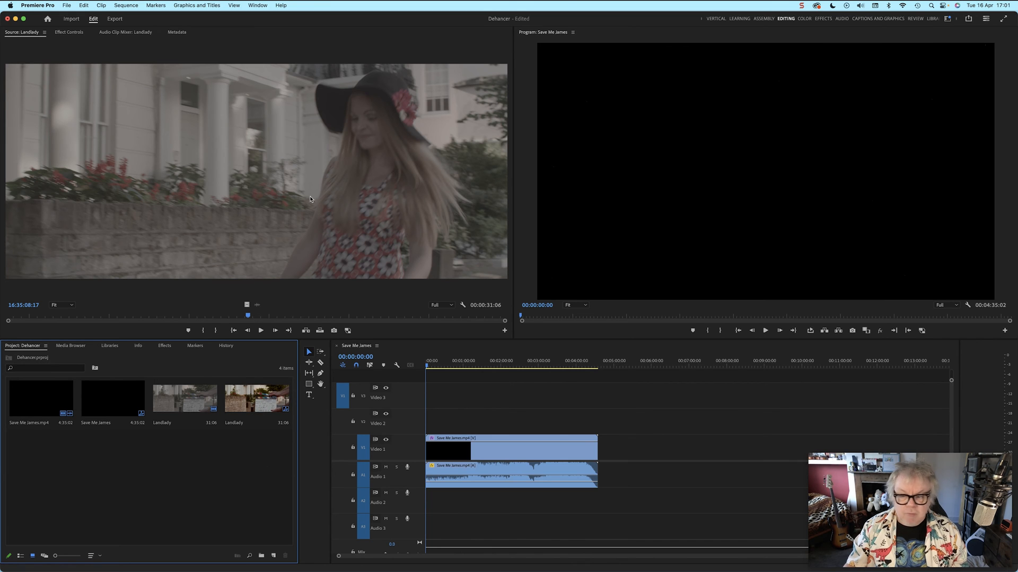
- Examine the Landlady clip's RED Source Settings, including its colour space and gamma curve, and collapse them
{"action": "left_click", "coordinate": [69, 33]}
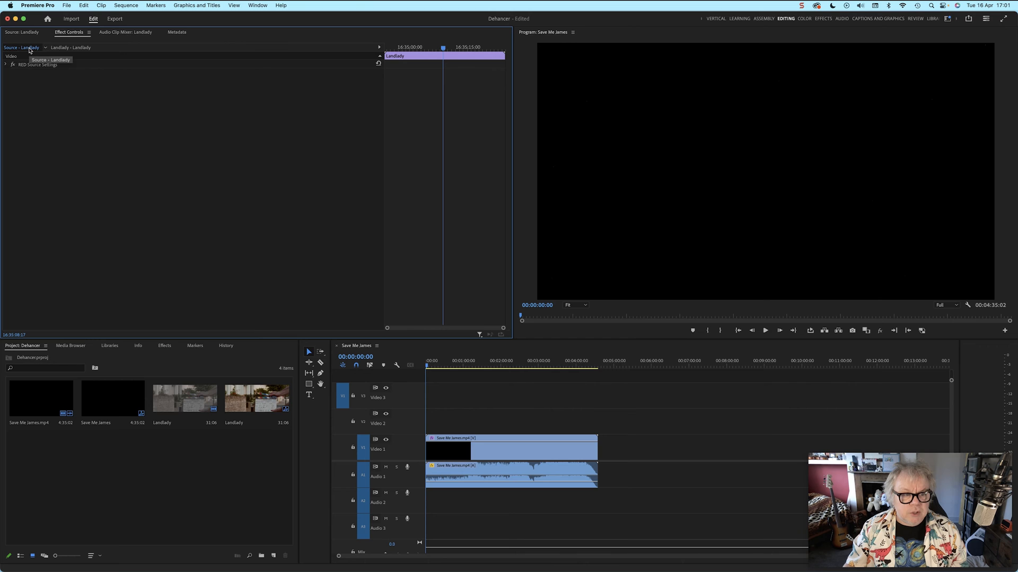
{"action": "left_click", "coordinate": [34, 65]}
{"action": "left_click", "coordinate": [7, 65]}
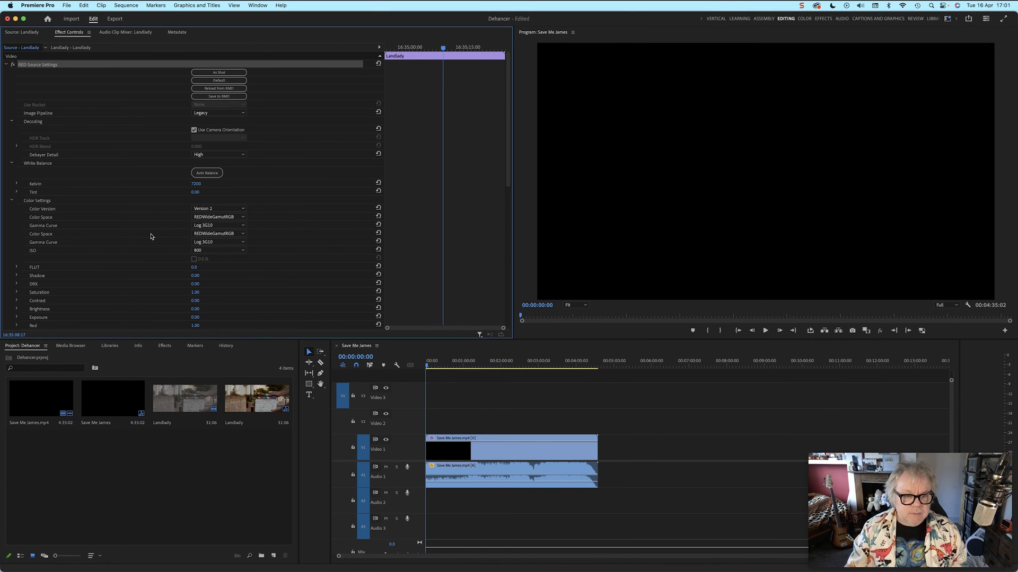
{"action": "left_click", "coordinate": [6, 65]}
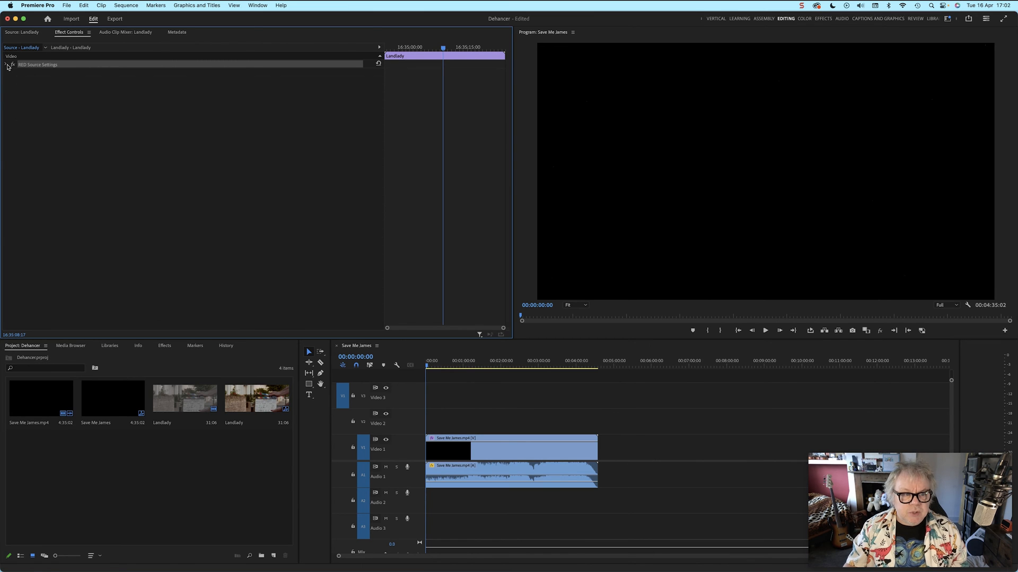
- Open the graded Landlady sequence and cue it and the source clip to the slate to compare them
{"action": "left_click", "coordinate": [469, 448]}
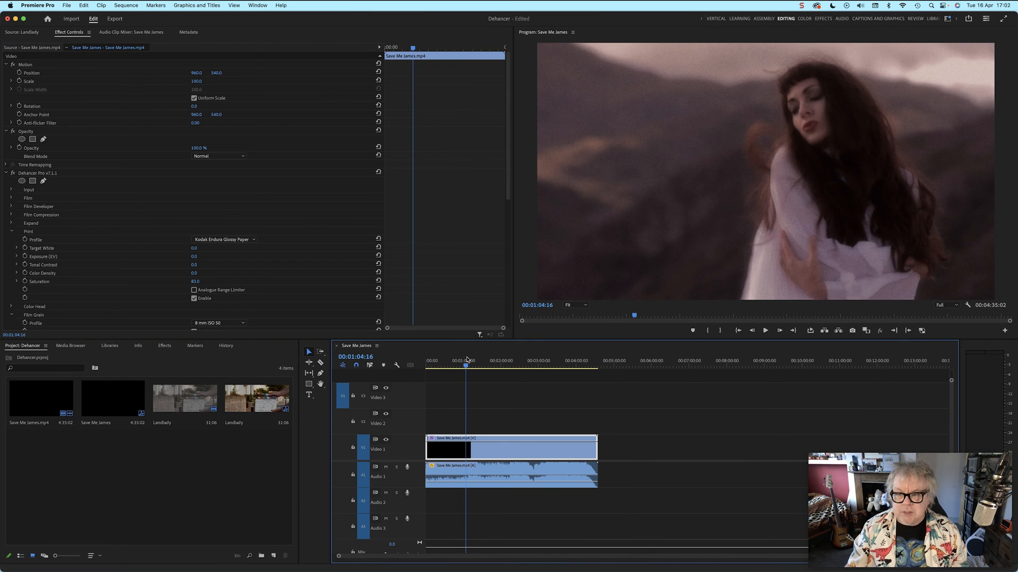
{"action": "double_click", "coordinate": [185, 397]}
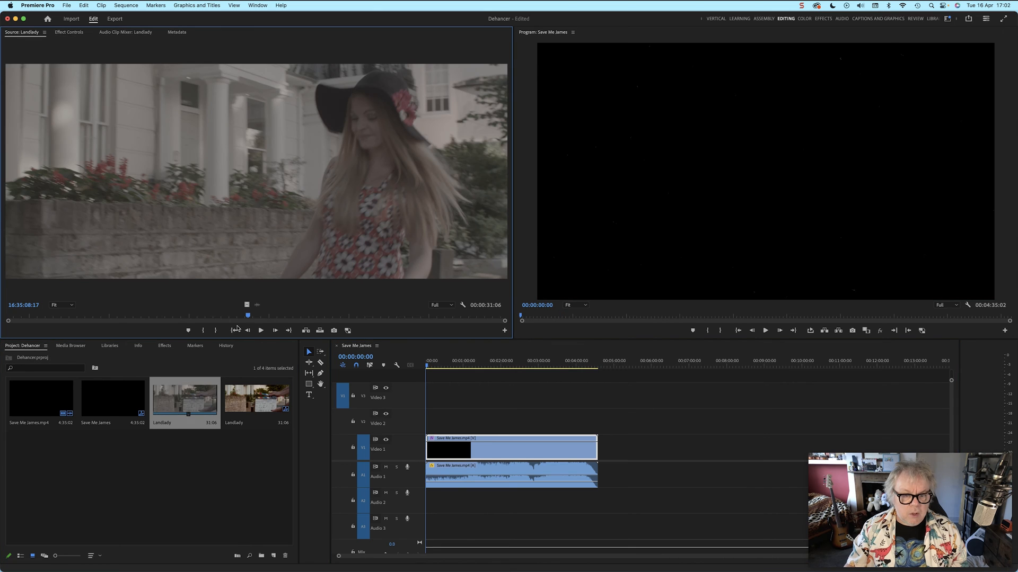
{"action": "double_click", "coordinate": [262, 396]}
{"action": "left_click", "coordinate": [430, 364]}
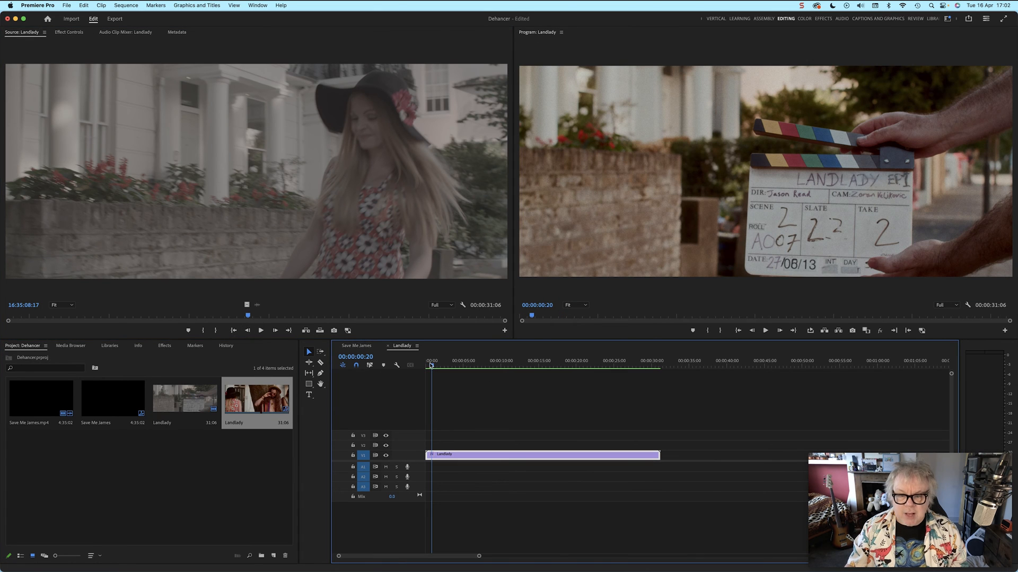
{"action": "left_click_drag", "start_coordinate": [436, 365], "coordinate": [448, 366]}
{"action": "left_click", "coordinate": [34, 317]}
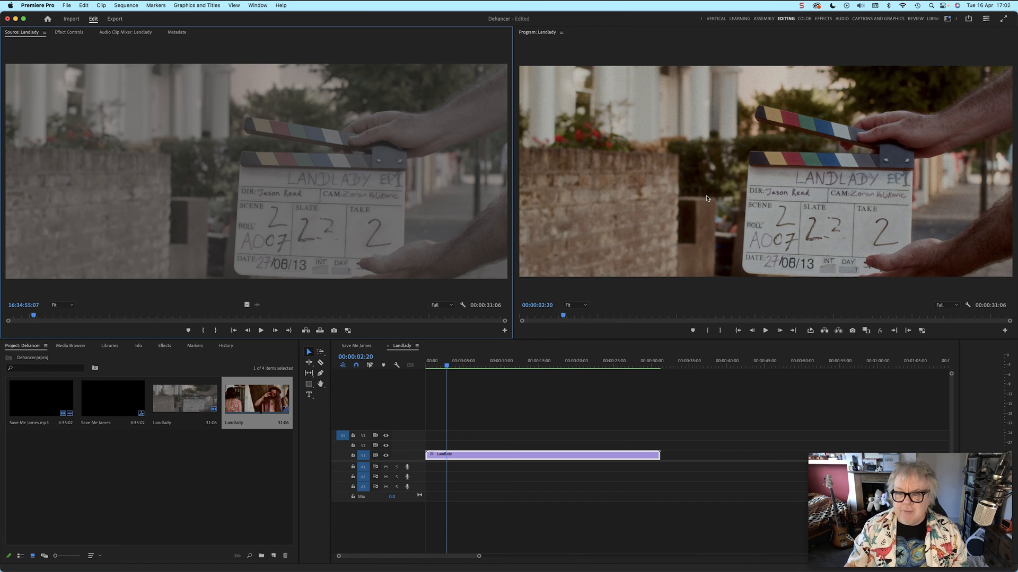
- Play the graded Landlady sequence to 00:00:06:10, inspect its Dehancer settings and collapse Film Compression
{"action": "left_click", "coordinate": [487, 403]}
{"action": "key", "text": "space"}
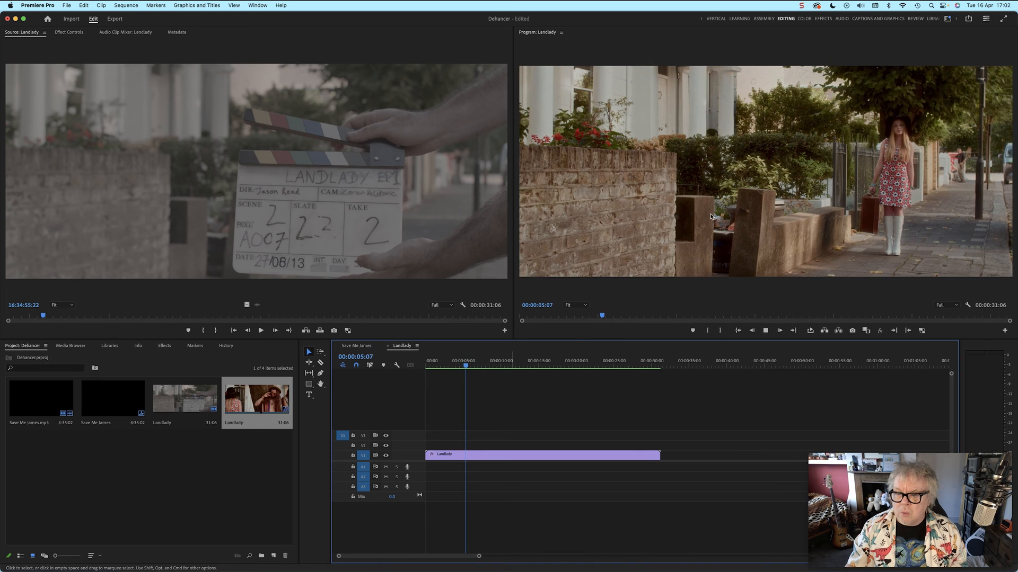
{"action": "key", "text": "space"}
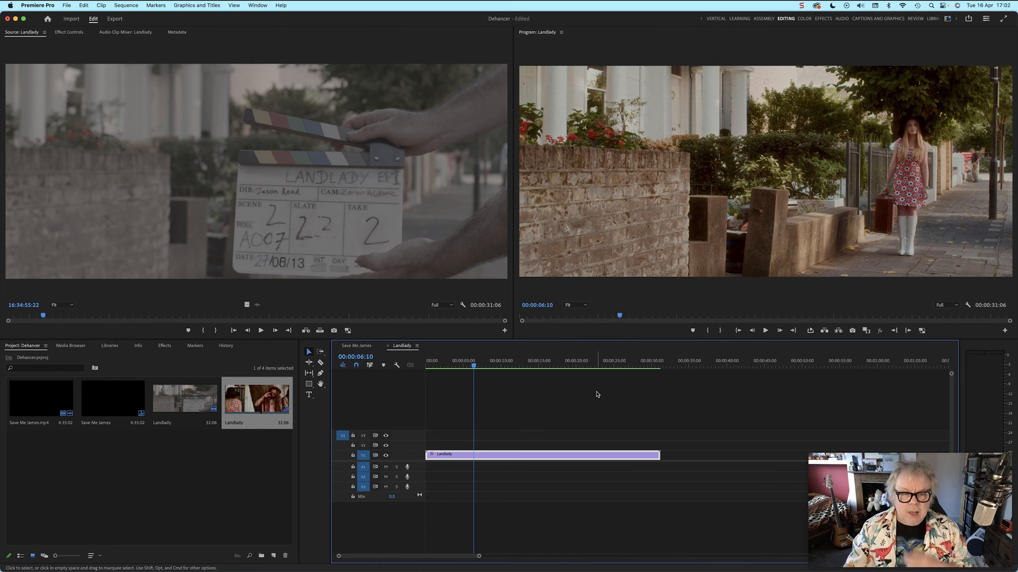
{"action": "left_click", "coordinate": [69, 33]}
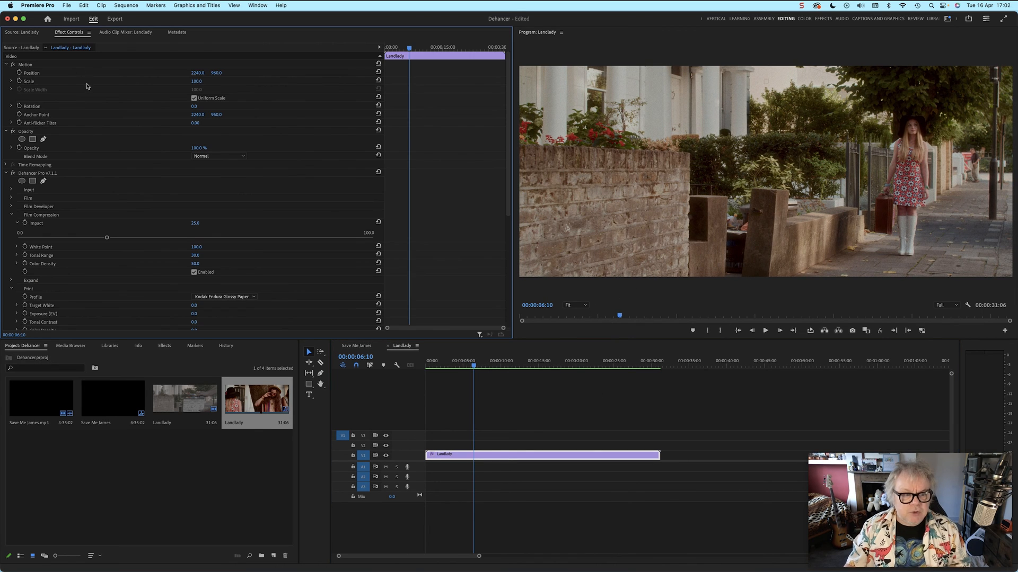
{"action": "left_click", "coordinate": [13, 216]}
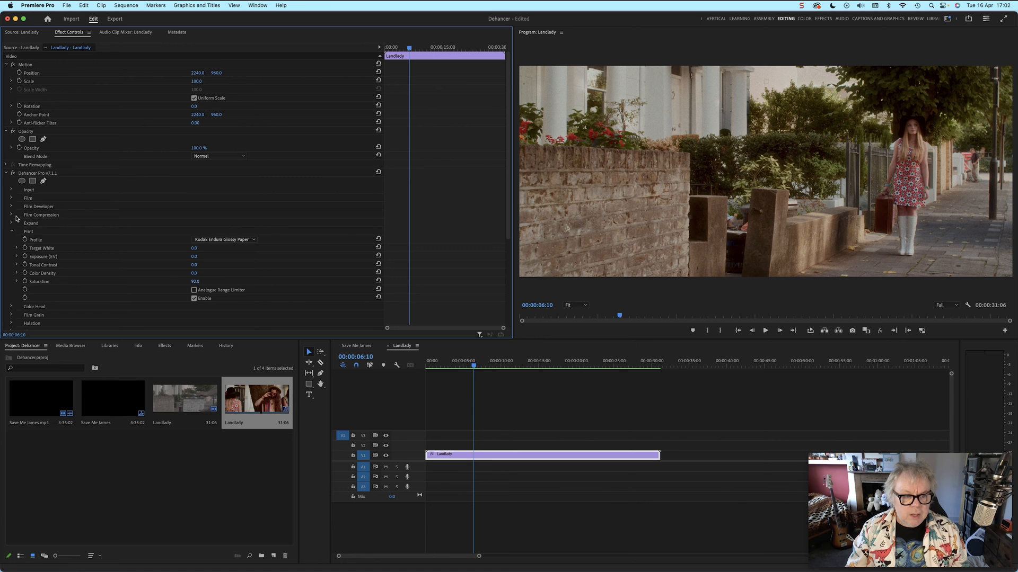
- Create a new sequence from the ungraded Landlady clip and park the playhead at its start
{"action": "left_click", "coordinate": [193, 461]}
{"action": "left_click_drag", "start_coordinate": [191, 407], "coordinate": [274, 556]}
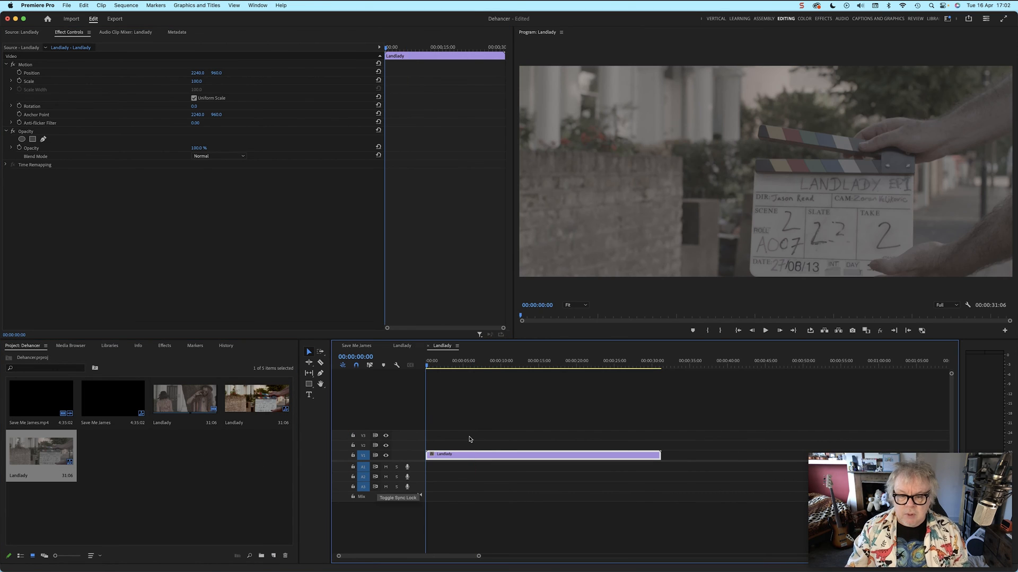
{"action": "left_click", "coordinate": [469, 439]}
{"action": "left_click_drag", "start_coordinate": [434, 361], "coordinate": [423, 361]}
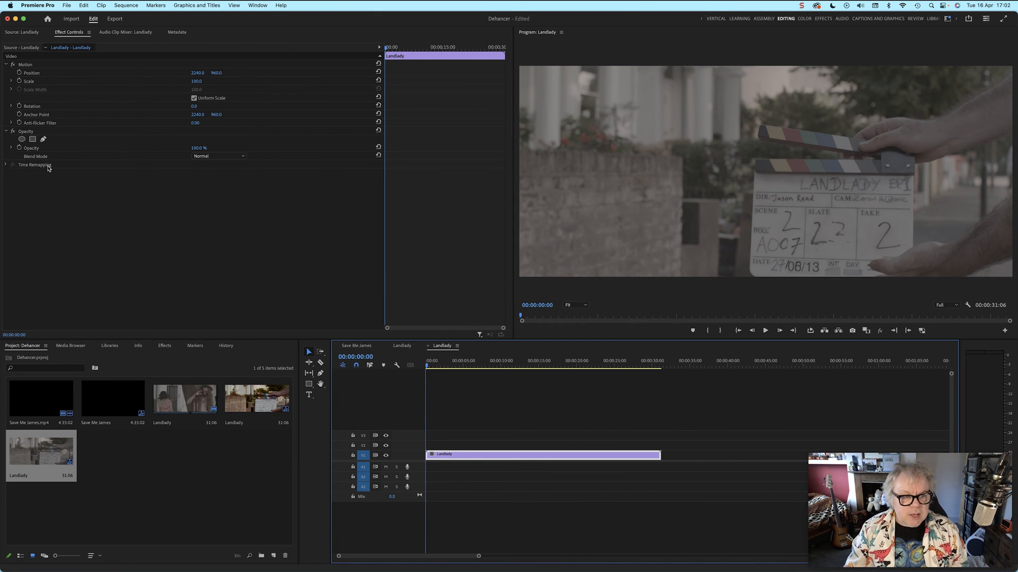
- Search the effects for "deh" and apply Dehancer Pro v7.1.1 to the Landlady clip in the new sequence
{"action": "left_click", "coordinate": [164, 346]}
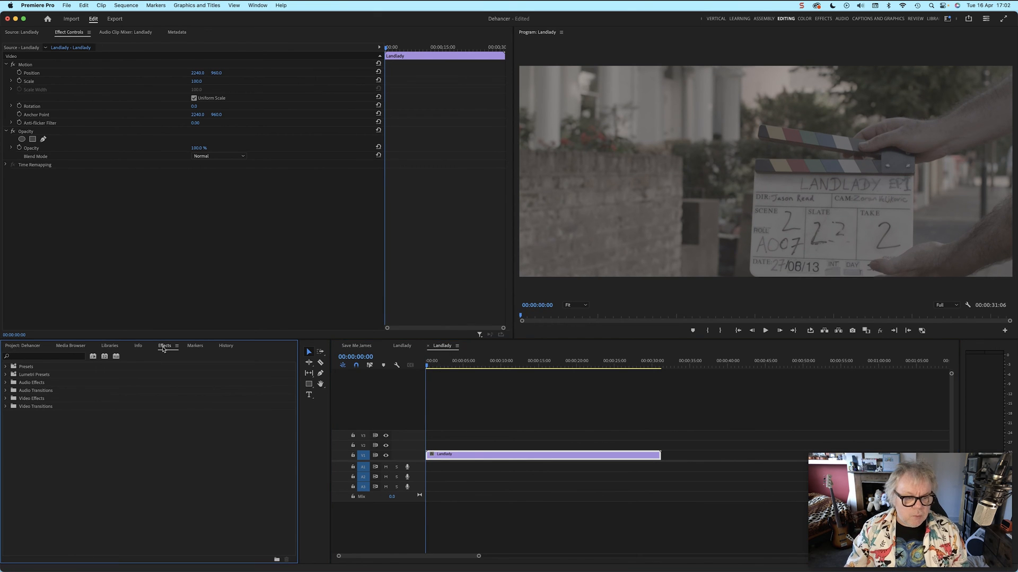
{"action": "left_click", "coordinate": [46, 358]}
{"action": "type", "text": "deh"}
{"action": "left_click_drag", "start_coordinate": [60, 431], "coordinate": [444, 454]}
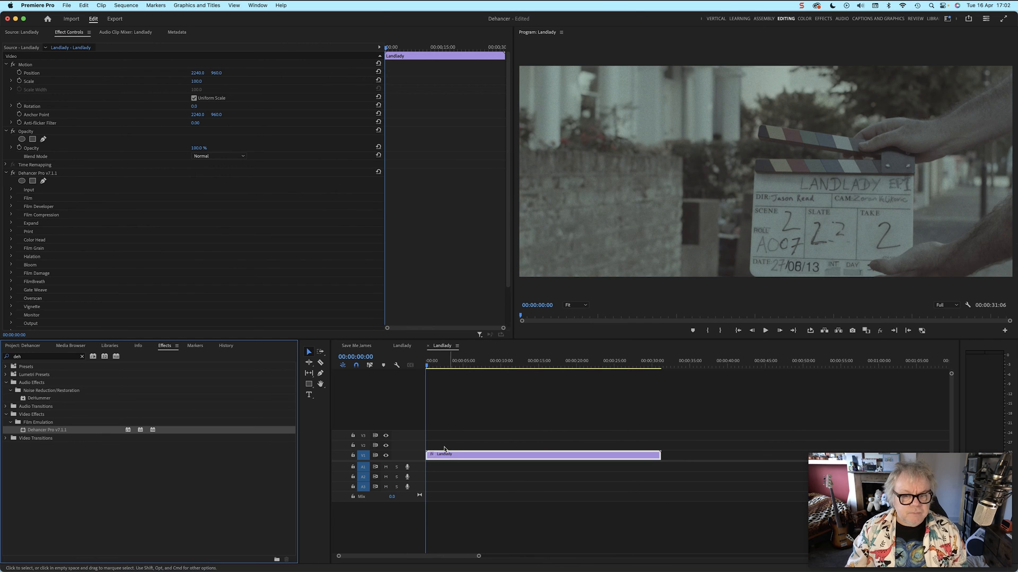
- Set Dehancer's input source to Choose Camera and the camera to RED / V-Raptor / IPP2 RWG Log 3G10 Standard
{"action": "left_click", "coordinate": [11, 190]}
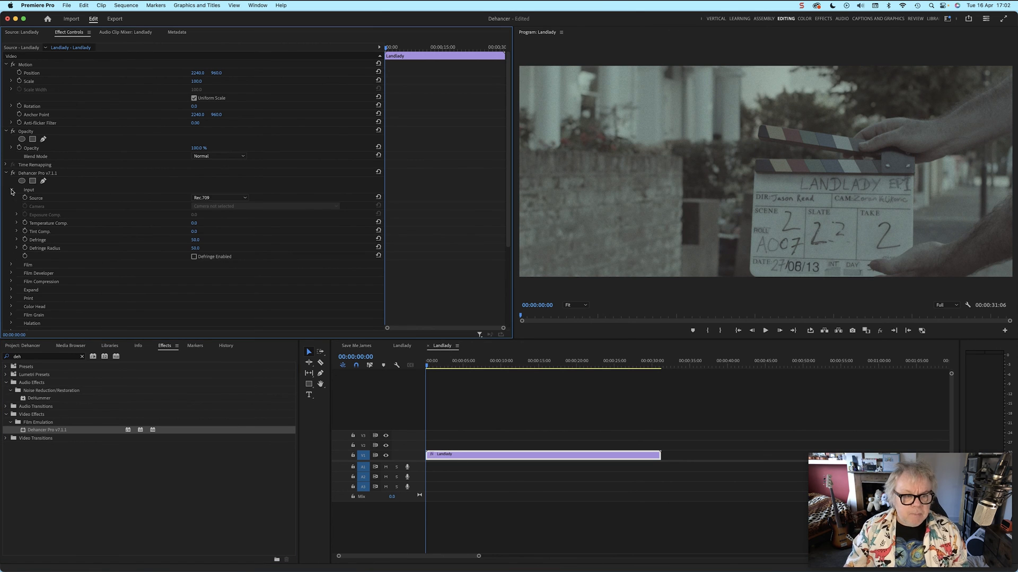
{"action": "left_click", "coordinate": [217, 199]}
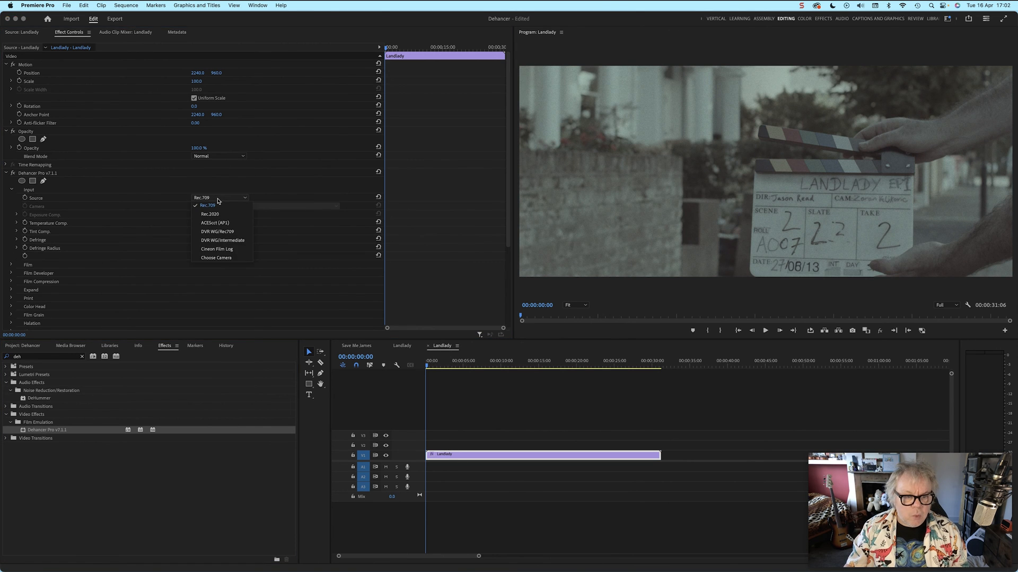
{"action": "left_click", "coordinate": [234, 258]}
{"action": "left_click", "coordinate": [239, 206]}
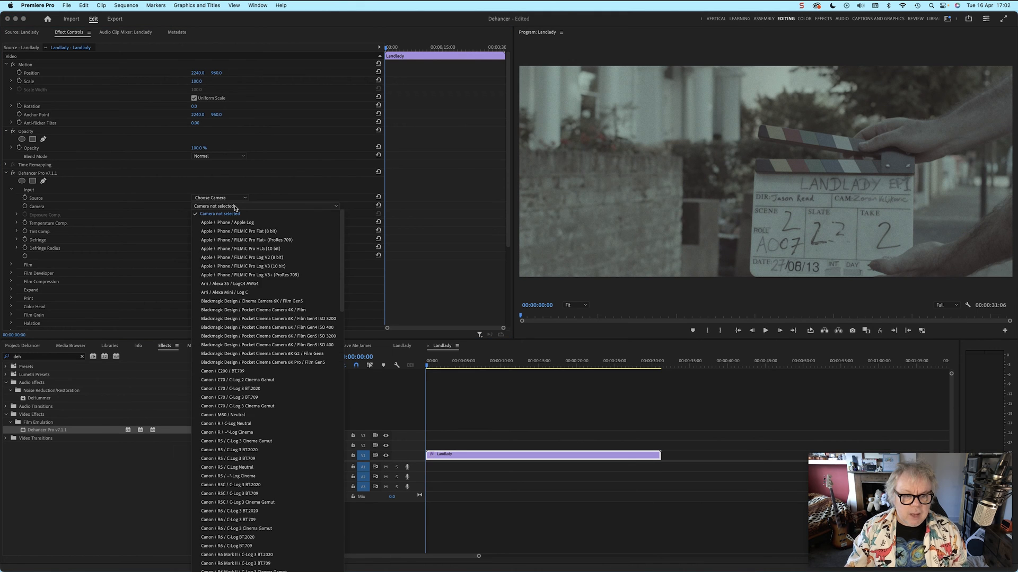
{"action": "scroll", "coordinate": [268, 303], "scroll_direction": "down", "scroll_amount": 15}
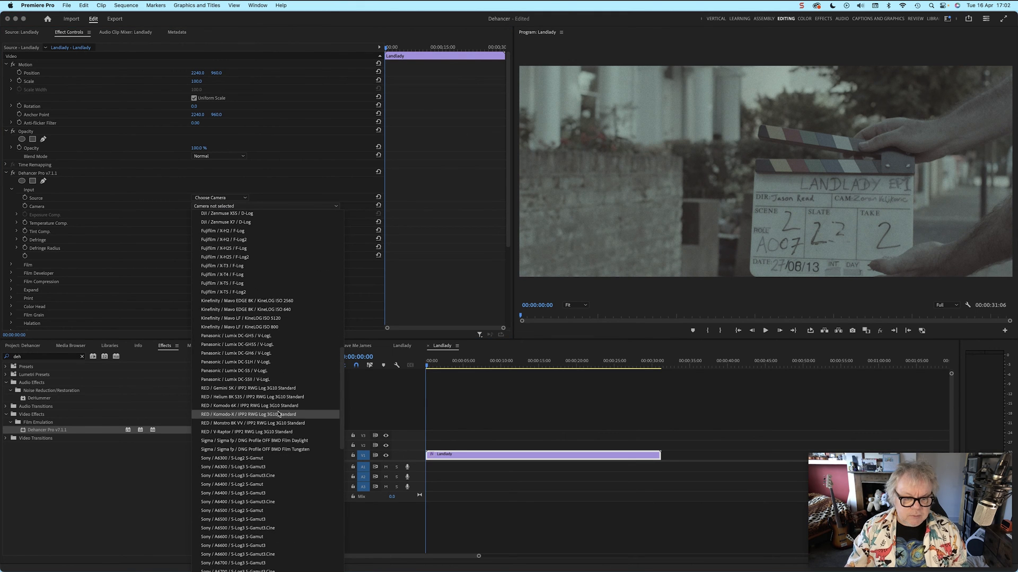
{"action": "left_click", "coordinate": [314, 432]}
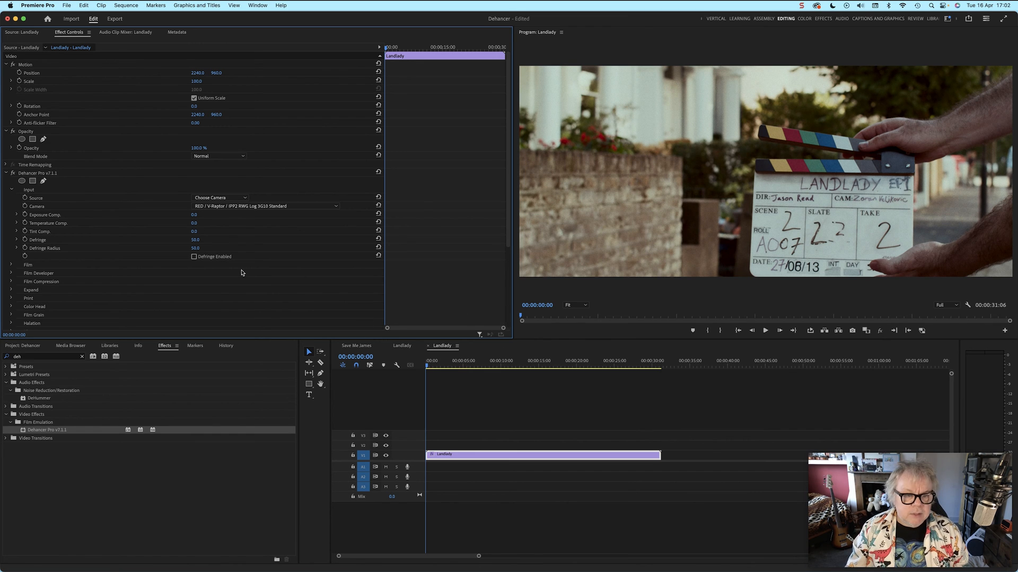
- Set the input Temperature Comp. to -2.0 and Tint Comp. to about -5, and collapse the Input section
{"action": "left_click", "coordinate": [16, 223]}
{"action": "mouse_move", "coordinate": [194, 239]}
{"action": "left_mouse_down"}
{"action": "mouse_move", "coordinate": [180, 243]}
{"action": "mouse_move", "coordinate": [234, 246]}
{"action": "mouse_move", "coordinate": [191, 252]}
{"action": "left_mouse_up"}
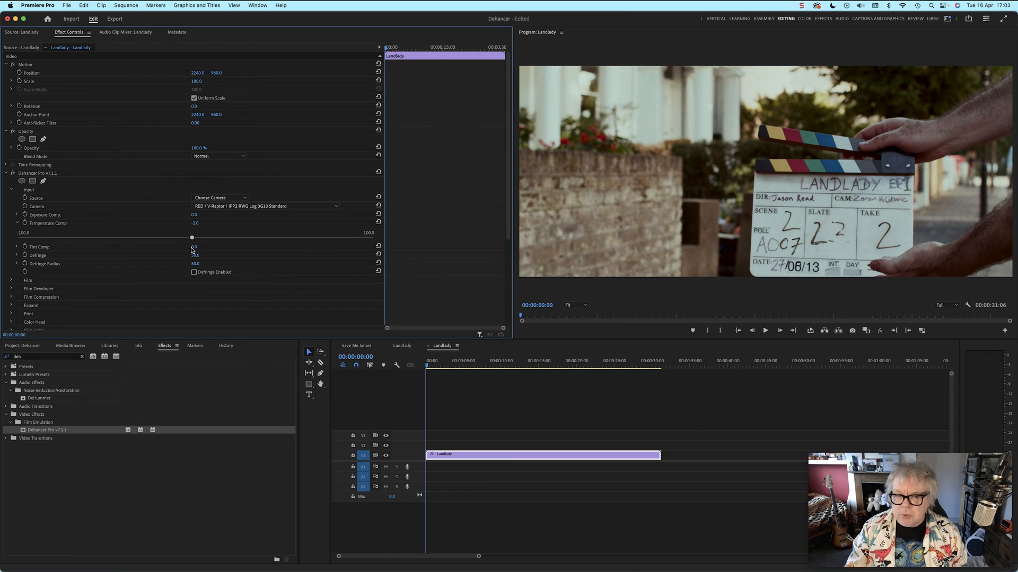
{"action": "left_click", "coordinate": [17, 247]}
{"action": "left_click_drag", "start_coordinate": [198, 265], "coordinate": [185, 266]}
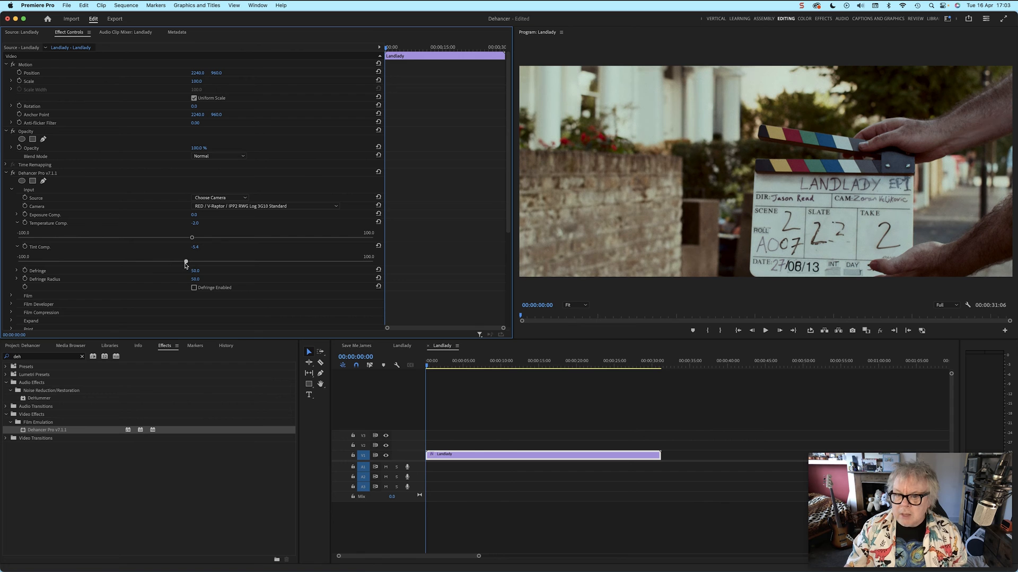
{"action": "left_click", "coordinate": [18, 223]}
{"action": "left_click", "coordinate": [18, 231]}
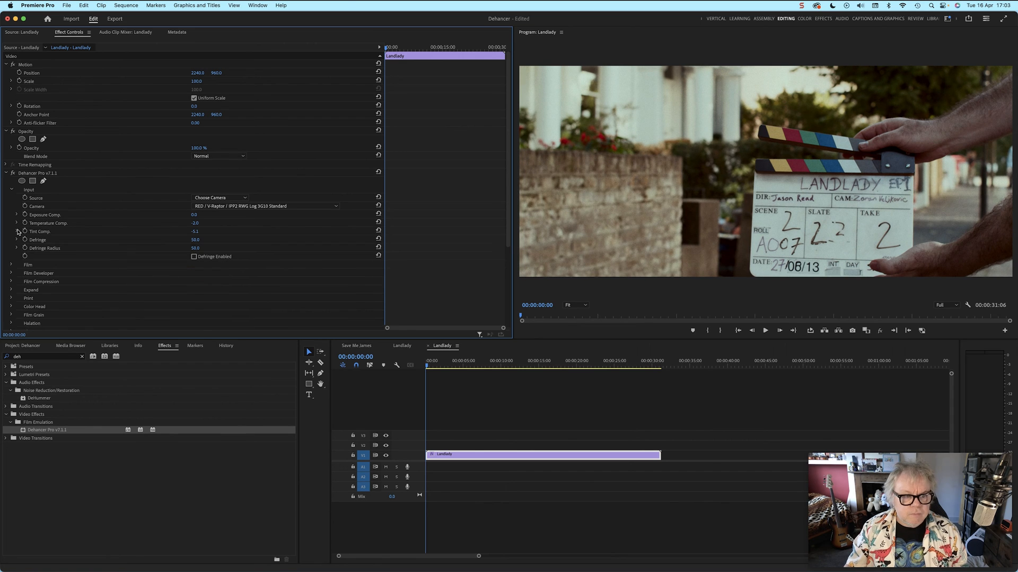
{"action": "left_click", "coordinate": [13, 190]}
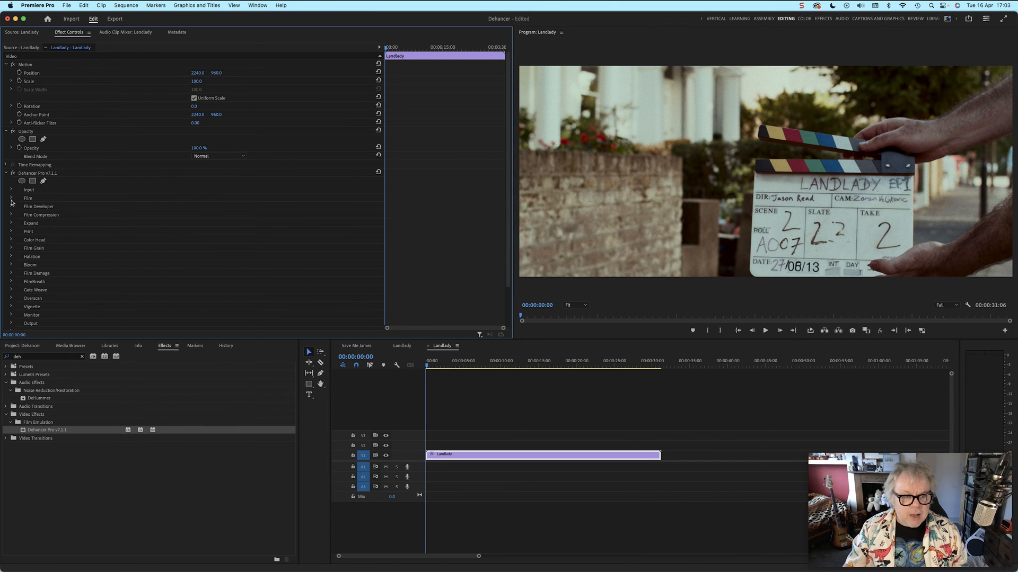
- Compare the Film section switched off and on, and look through its film profiles, keeping Kodak Vision3 250D
{"action": "left_click", "coordinate": [10, 200]}
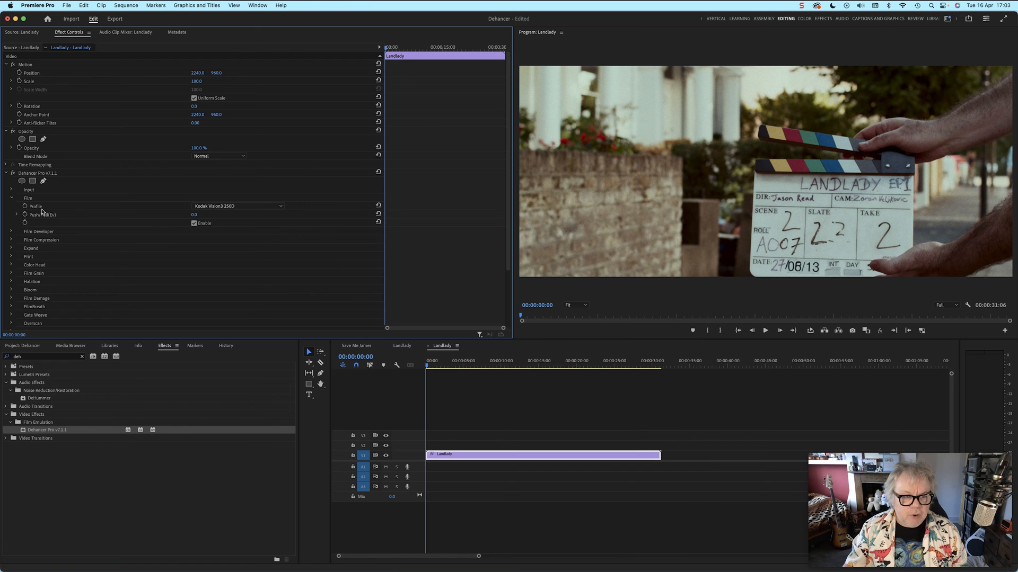
{"action": "left_click", "coordinate": [194, 224]}
{"action": "left_click", "coordinate": [194, 223]}
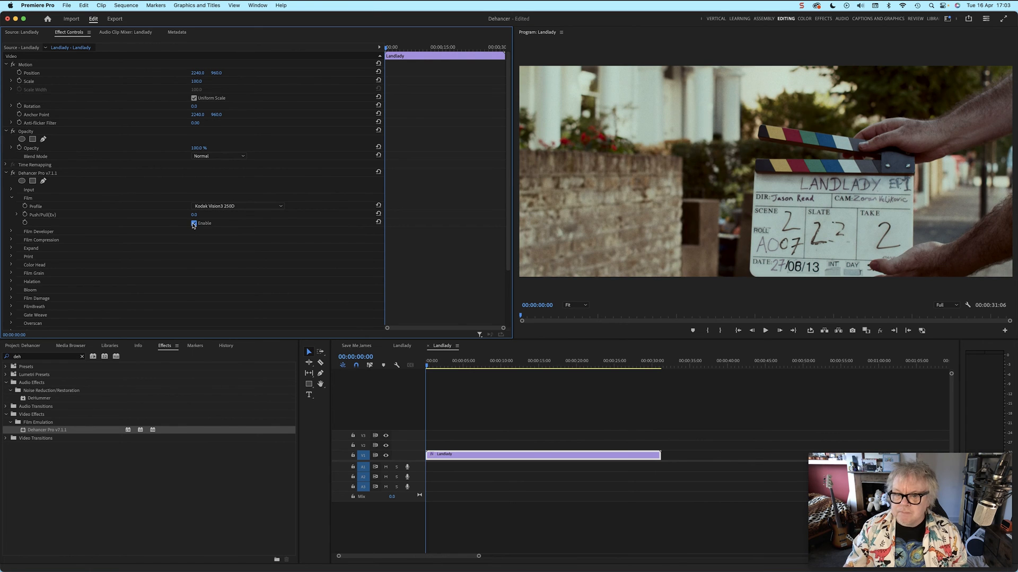
{"action": "left_click", "coordinate": [250, 206]}
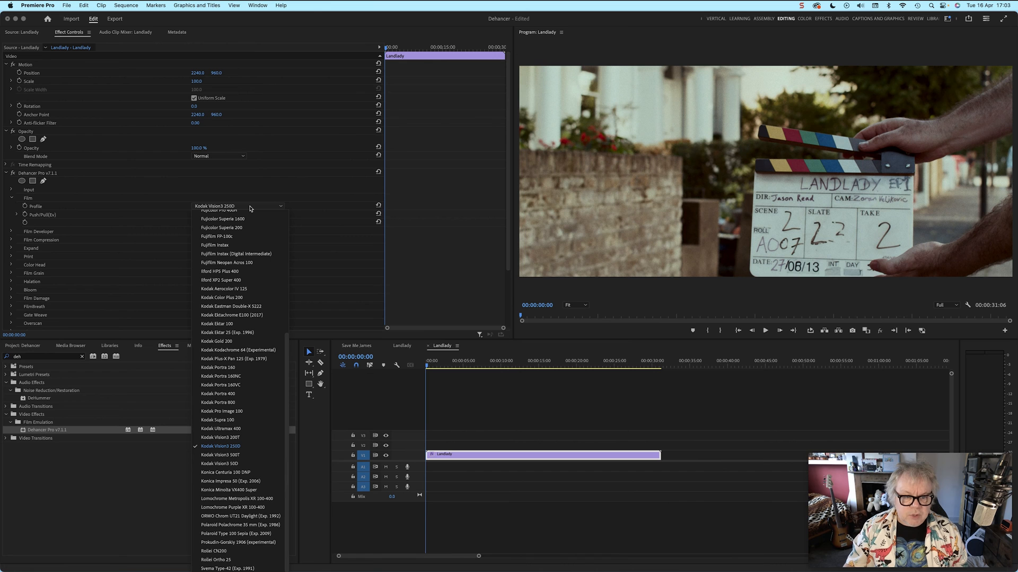
{"action": "left_click", "coordinate": [250, 208]}
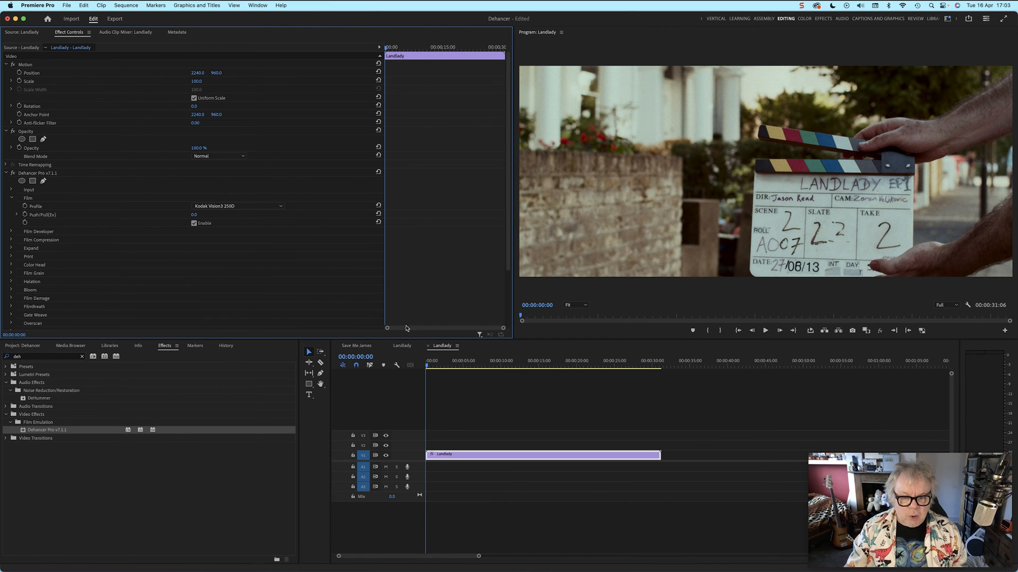
- Check the film profile used in the earlier Landlady sequence, and set the new sequence's Dehancer film profile to Kodak Gold 200
{"action": "left_click", "coordinate": [403, 347]}
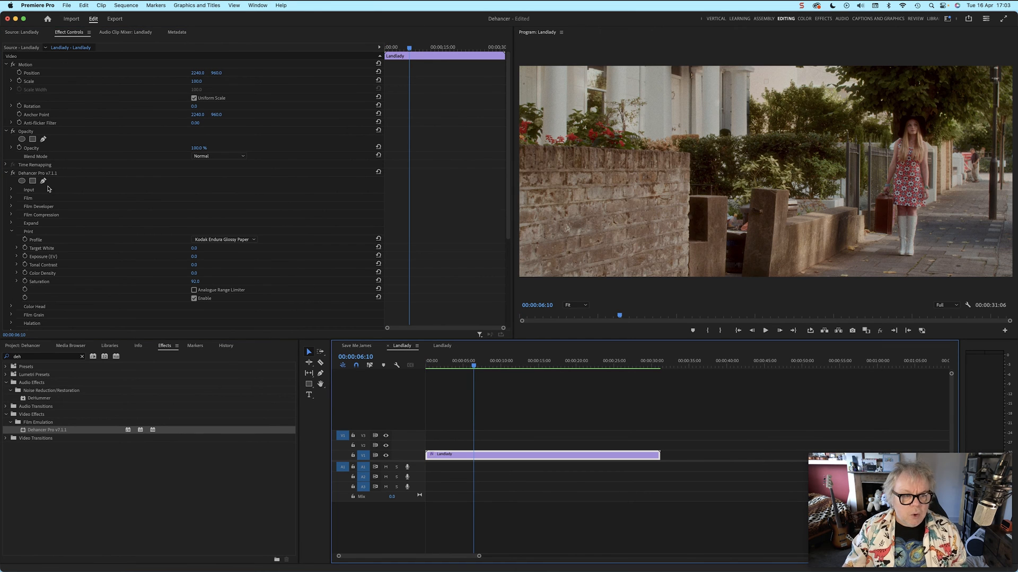
{"action": "left_click", "coordinate": [11, 200]}
{"action": "left_click", "coordinate": [11, 200]}
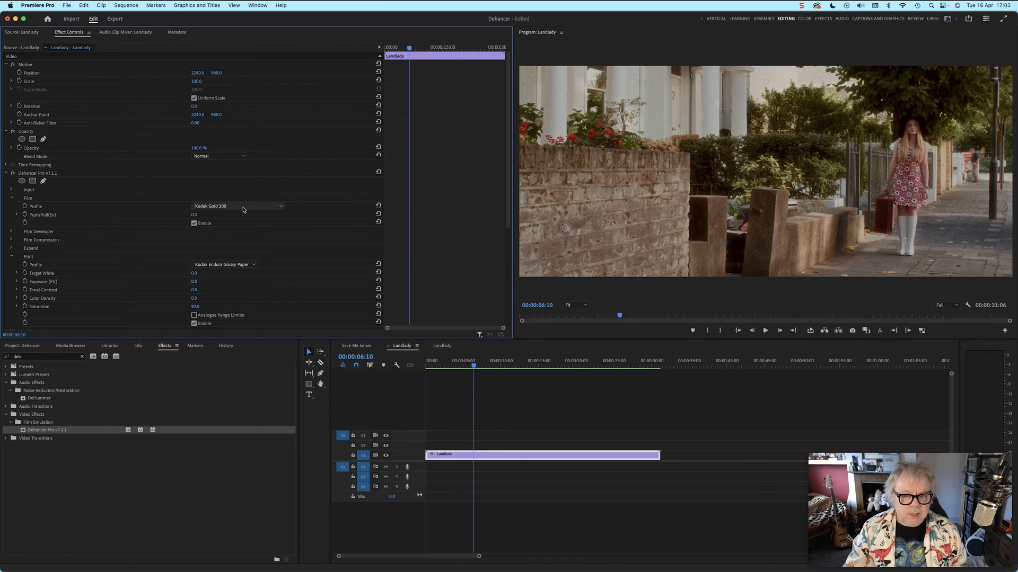
{"action": "left_click", "coordinate": [438, 347]}
{"action": "left_click", "coordinate": [248, 206]}
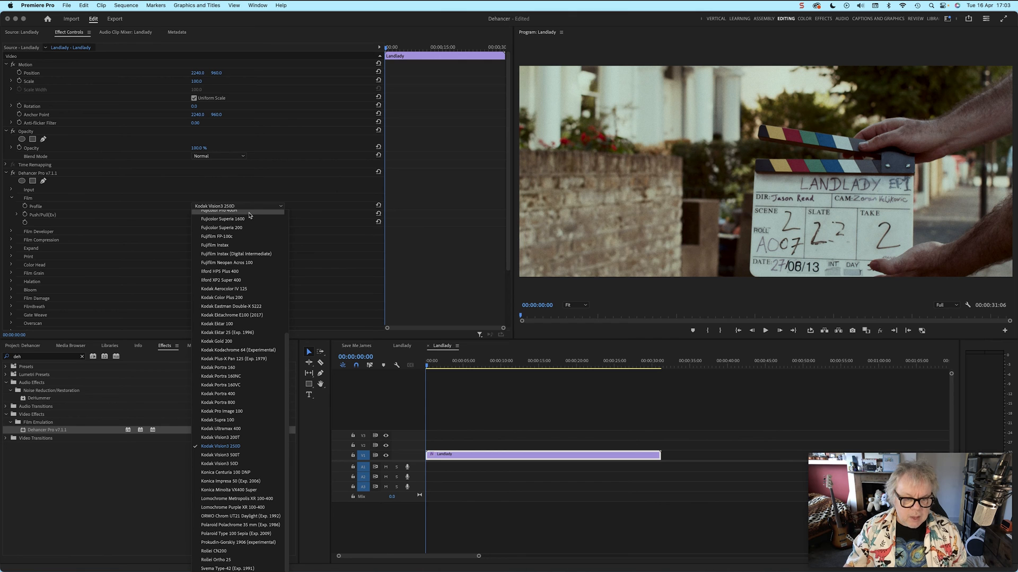
{"action": "left_click", "coordinate": [271, 343]}
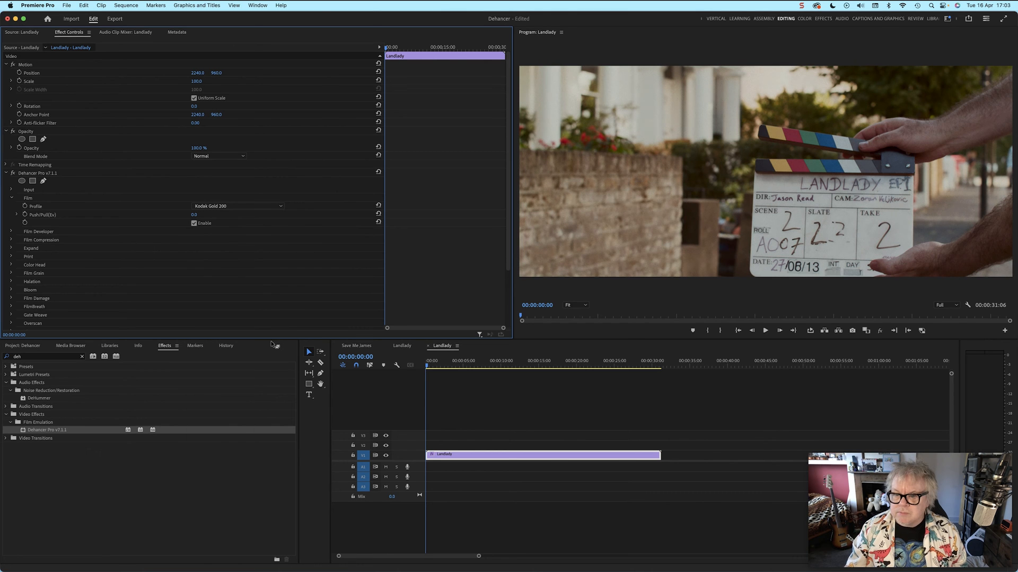
- Compare the graded clip with its ungraded source, and preview it around 00:00:07:20 and at 00:00:11:08
{"action": "left_click", "coordinate": [485, 362]}
{"action": "key", "text": "space"}
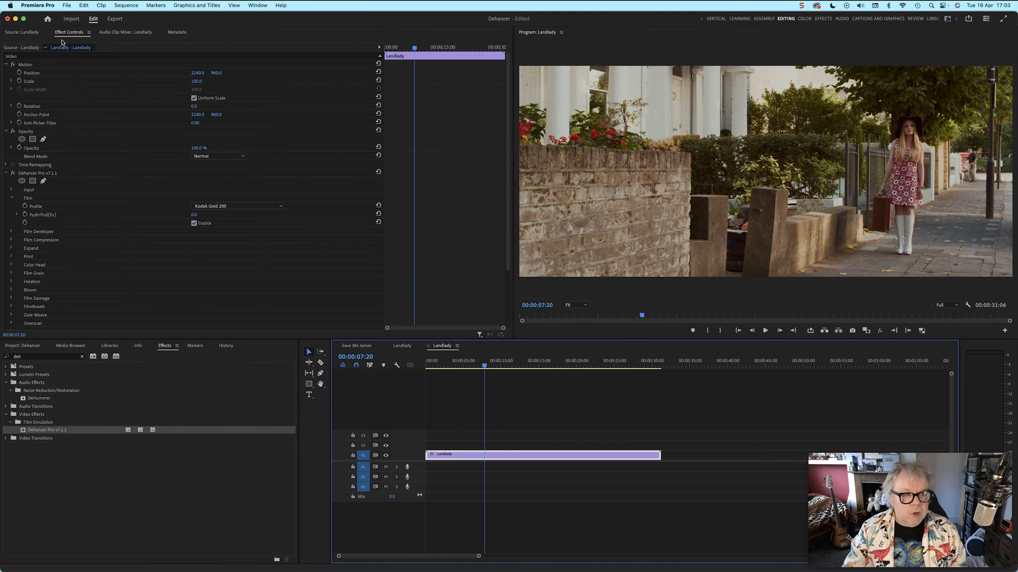
{"action": "left_click", "coordinate": [27, 32]}
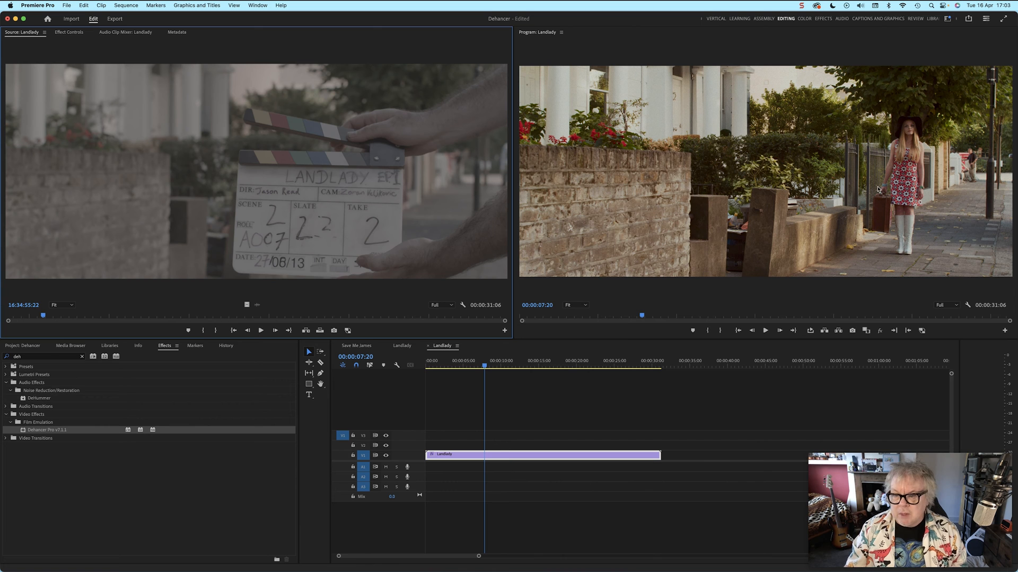
{"action": "left_click", "coordinate": [531, 399]}
{"action": "key", "text": "space"}
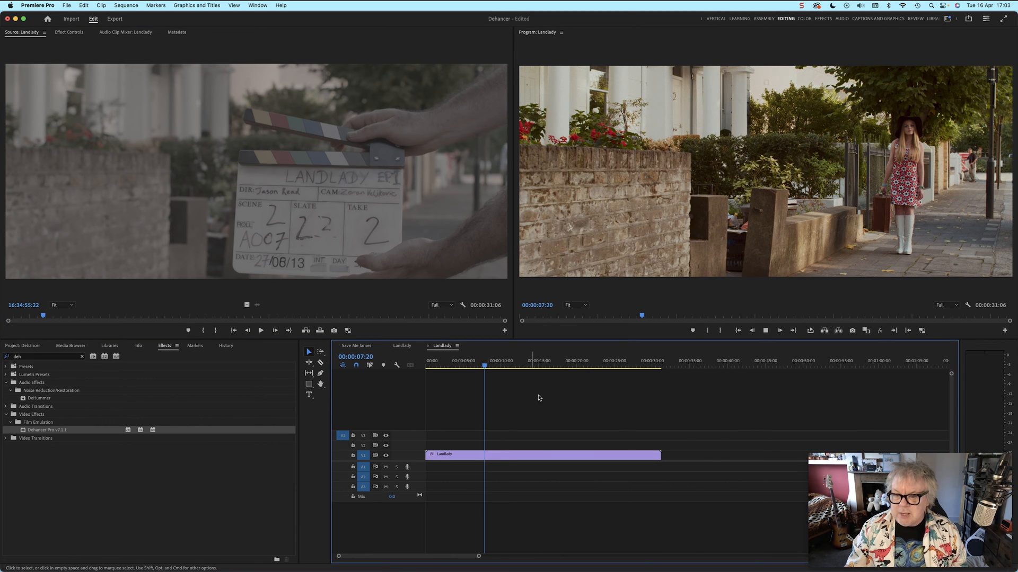
{"action": "key", "text": "space"}
{"action": "left_click", "coordinate": [512, 366]}
{"action": "left_click", "coordinate": [77, 33]}
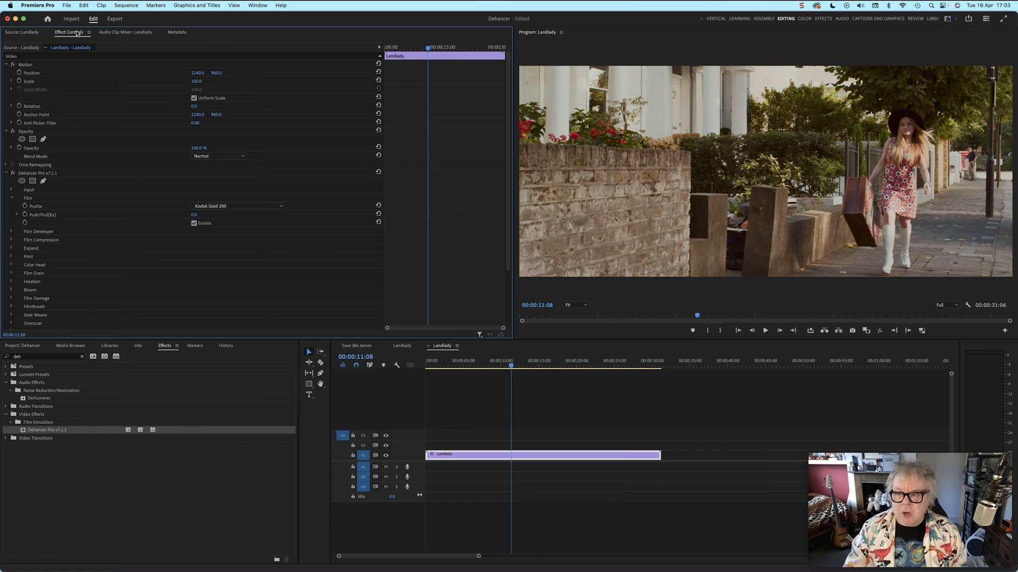
- Enable Film Compression on the Landlady clip and check its color levels in the Lumetri Scopes
{"action": "left_click", "coordinate": [11, 241]}
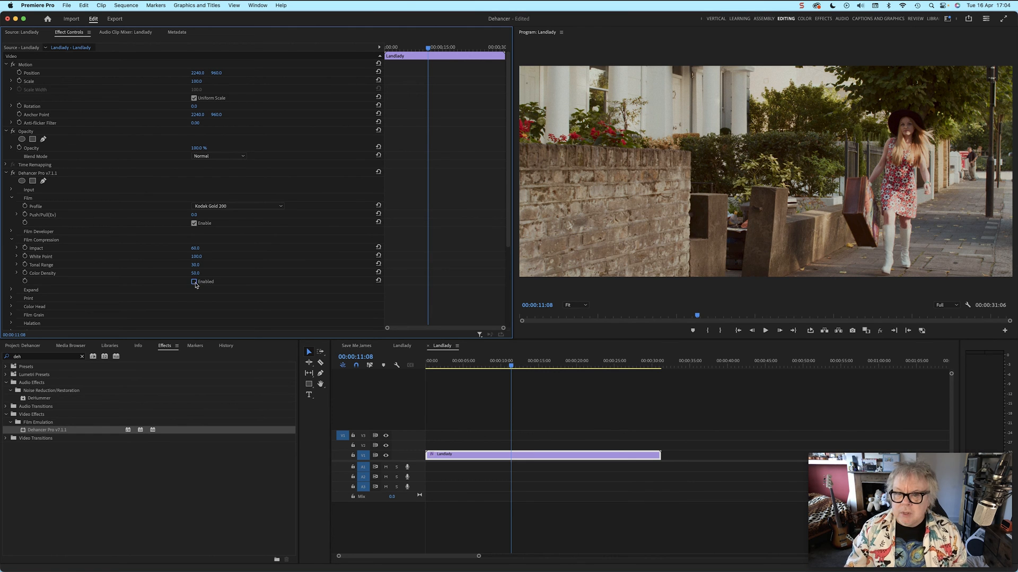
{"action": "left_click", "coordinate": [194, 281]}
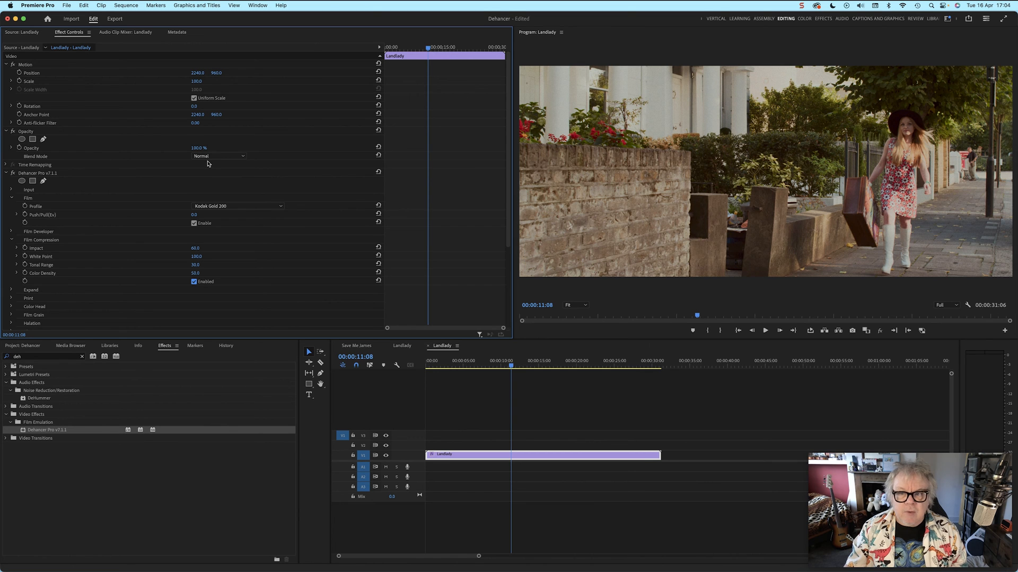
{"action": "left_click", "coordinate": [258, 5]}
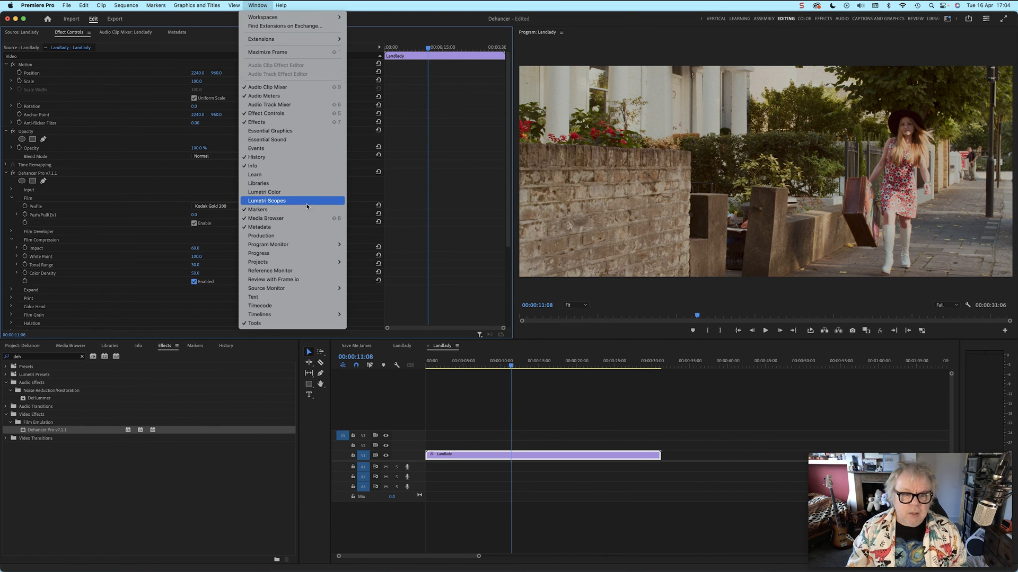
{"action": "left_click", "coordinate": [327, 203]}
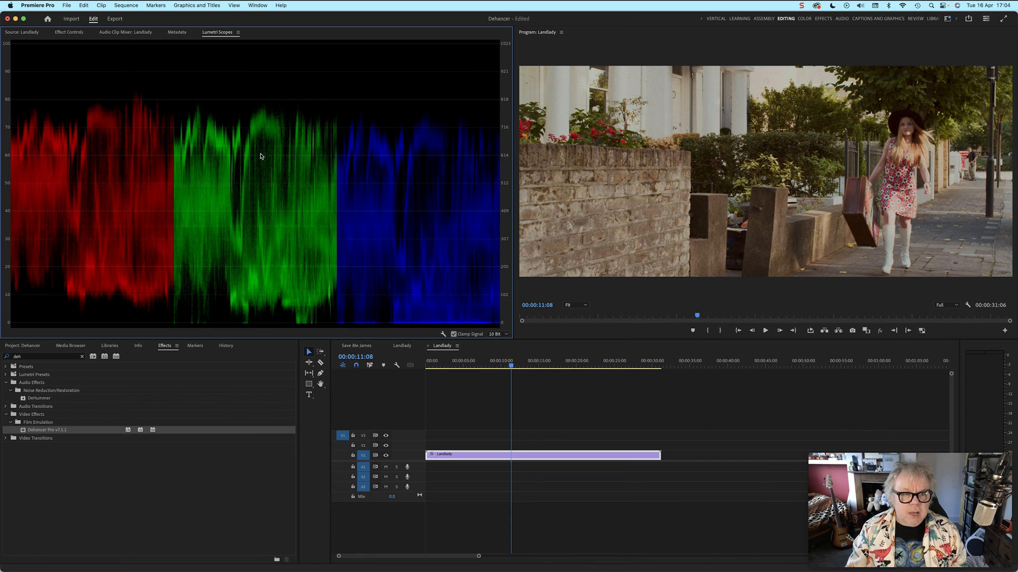
{"action": "left_click", "coordinate": [74, 33]}
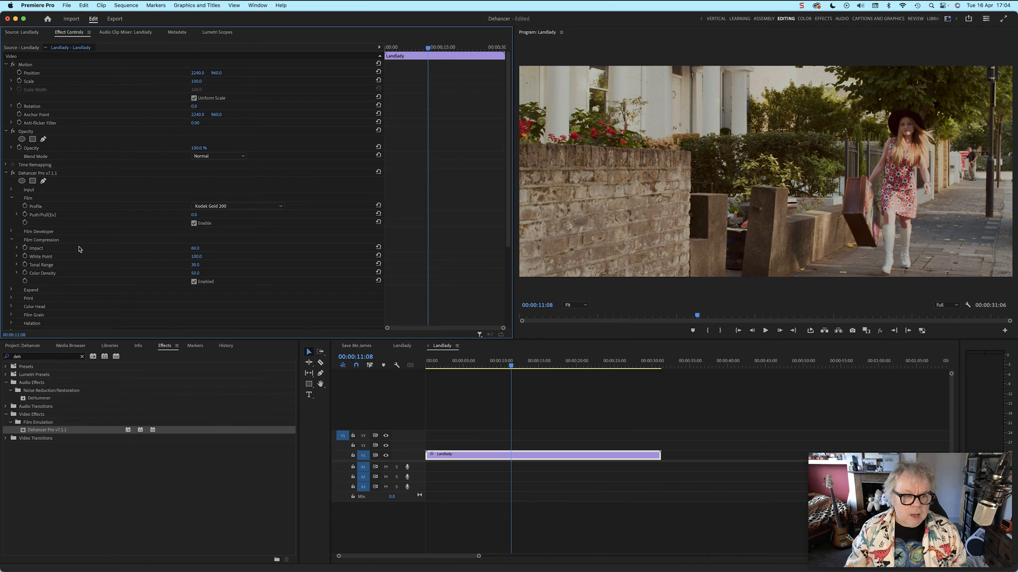
- Compare the Lumetri Scopes with Film Compression switched off and on, keeping it enabled, and collapse its section
{"action": "left_click", "coordinate": [194, 281]}
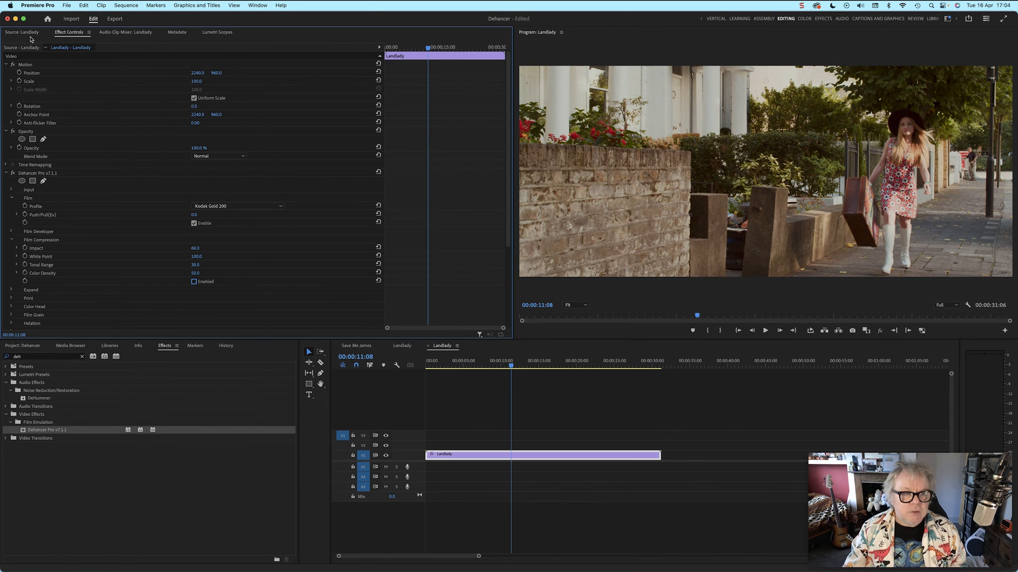
{"action": "left_click", "coordinate": [217, 32]}
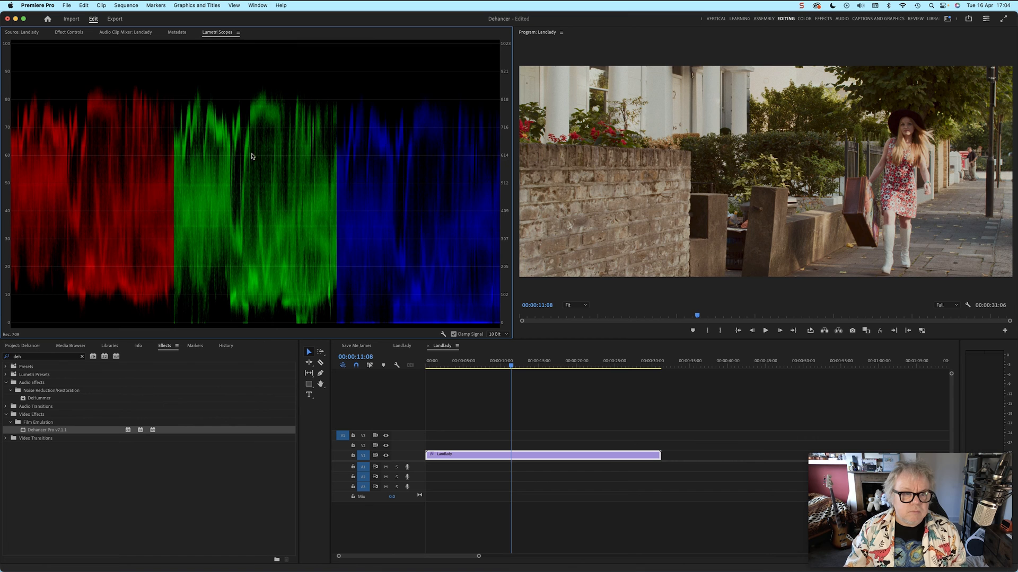
{"action": "left_click", "coordinate": [70, 32]}
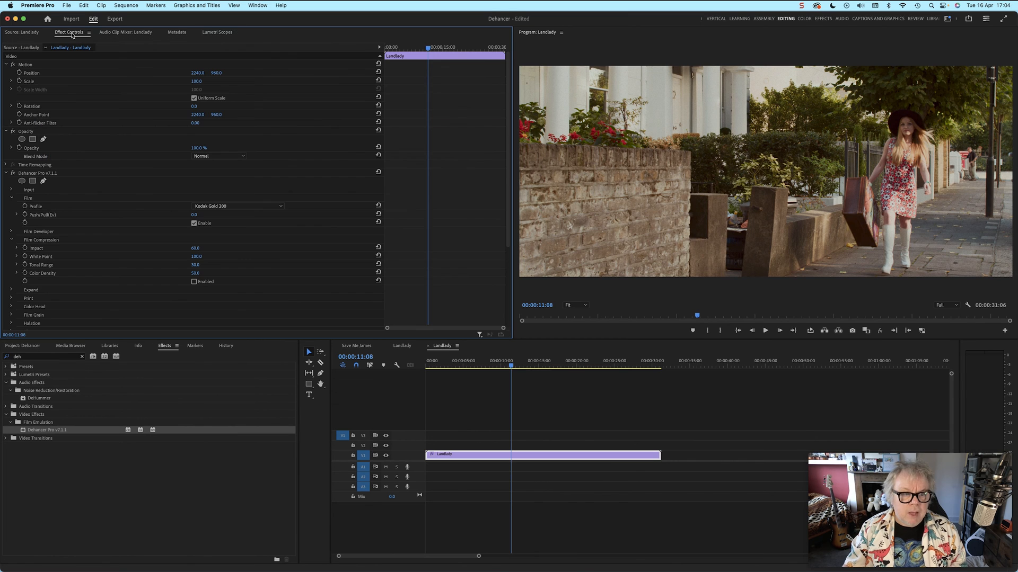
{"action": "left_click", "coordinate": [194, 282]}
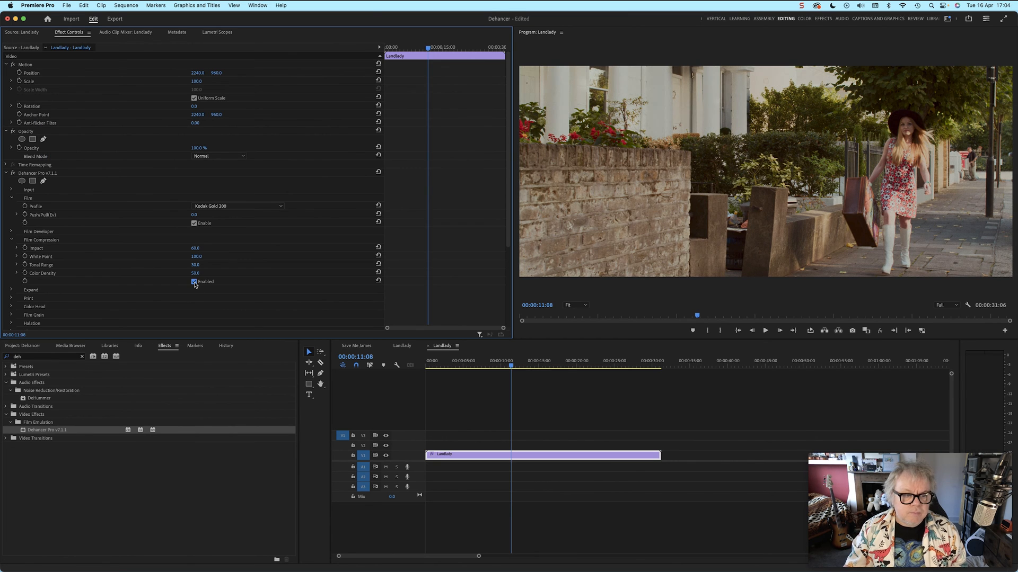
{"action": "left_click", "coordinate": [218, 33]}
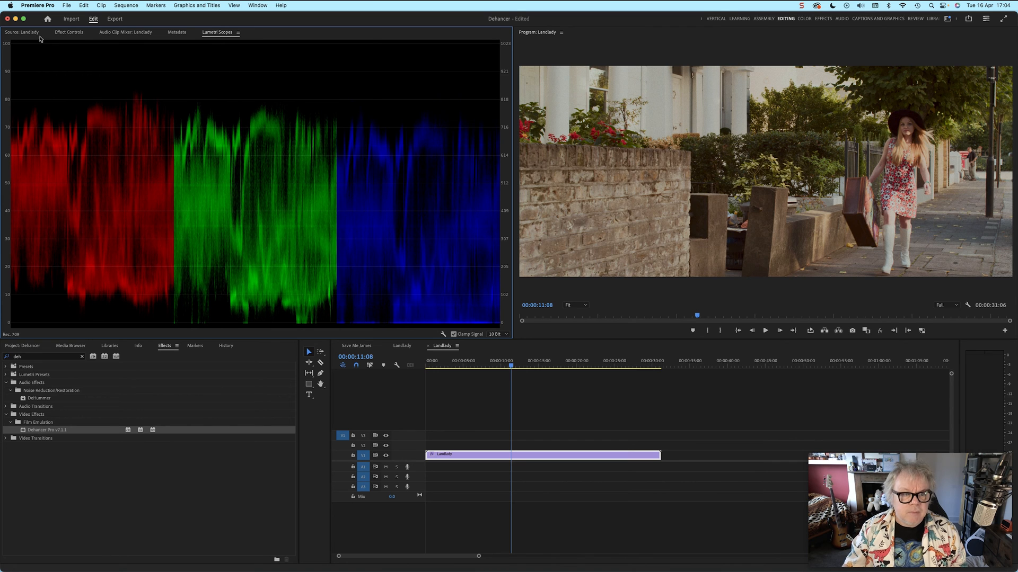
{"action": "left_click", "coordinate": [68, 33]}
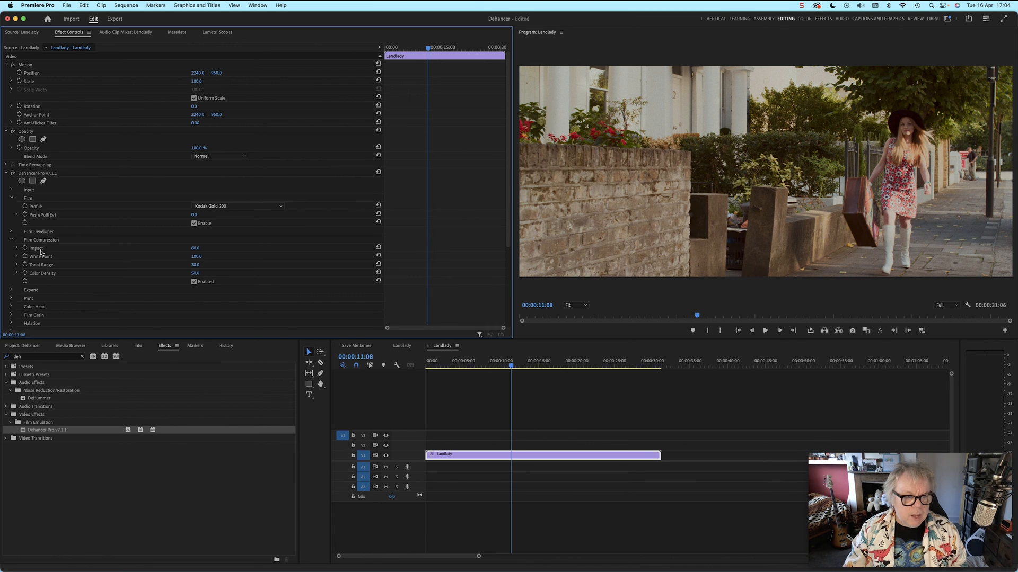
{"action": "left_click", "coordinate": [10, 240]}
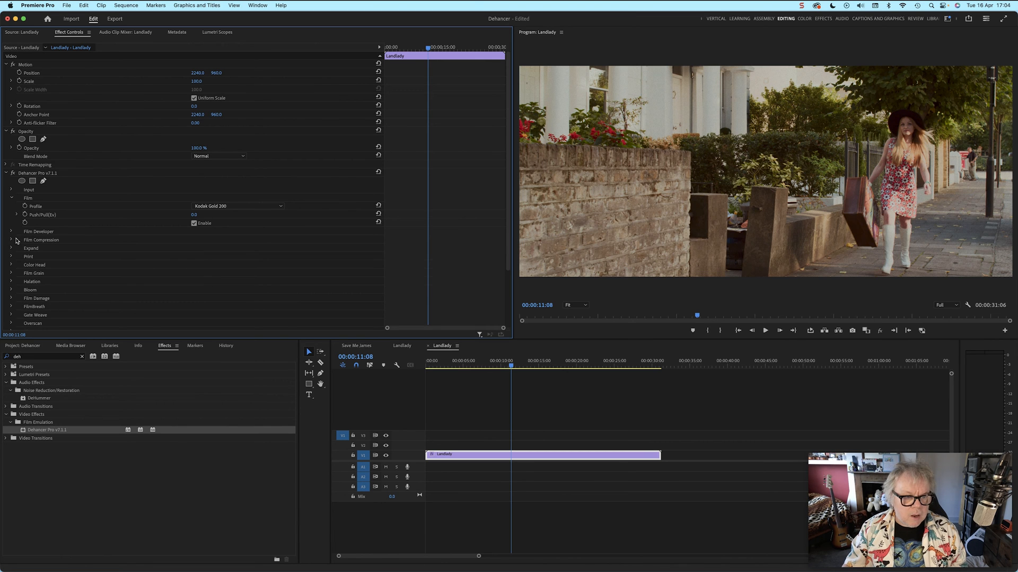
- Set the Print profile to Kodak Endura Glossy Paper and the print Saturation to 90, and collapse the Print section
{"action": "left_click", "coordinate": [11, 257]}
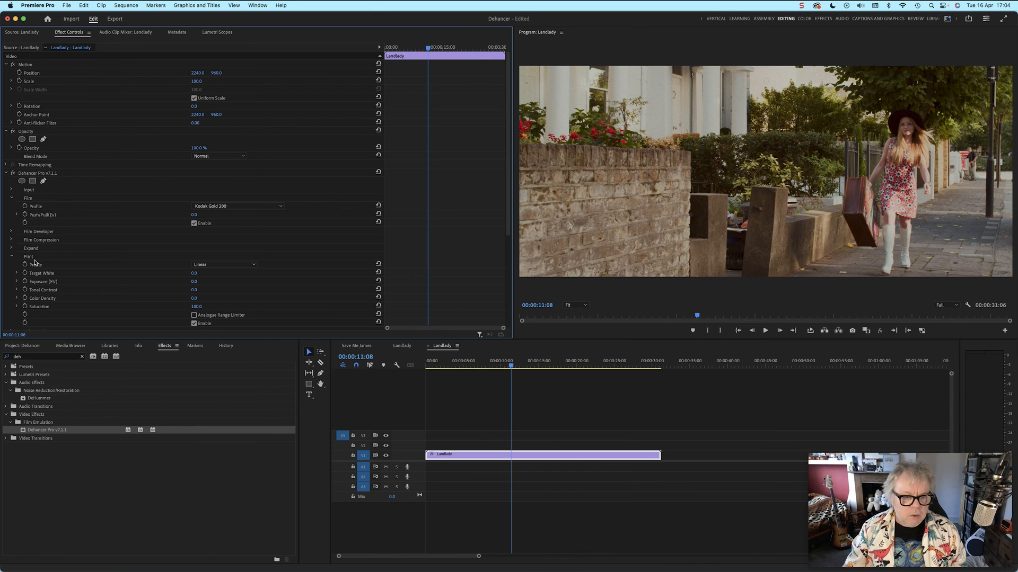
{"action": "left_click", "coordinate": [221, 265]}
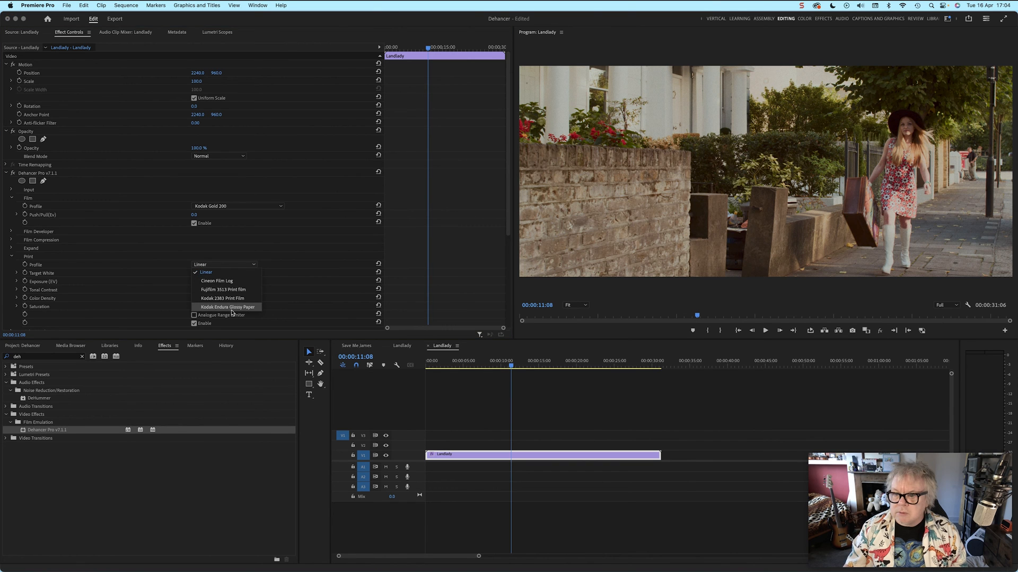
{"action": "left_click", "coordinate": [232, 307]}
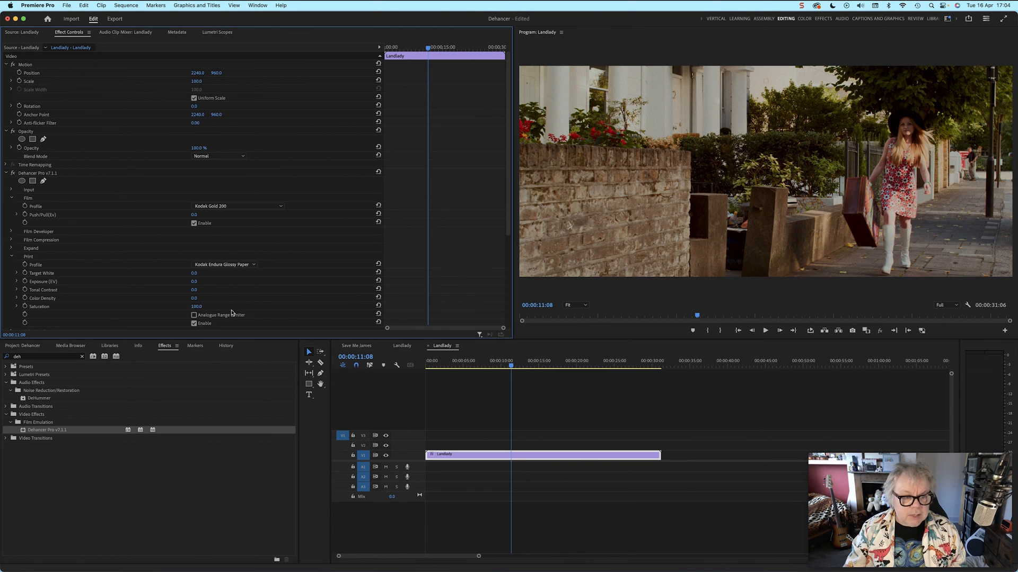
{"action": "left_click", "coordinate": [196, 307]}
{"action": "type", "text": "80"}
{"action": "key", "text": "Return"}
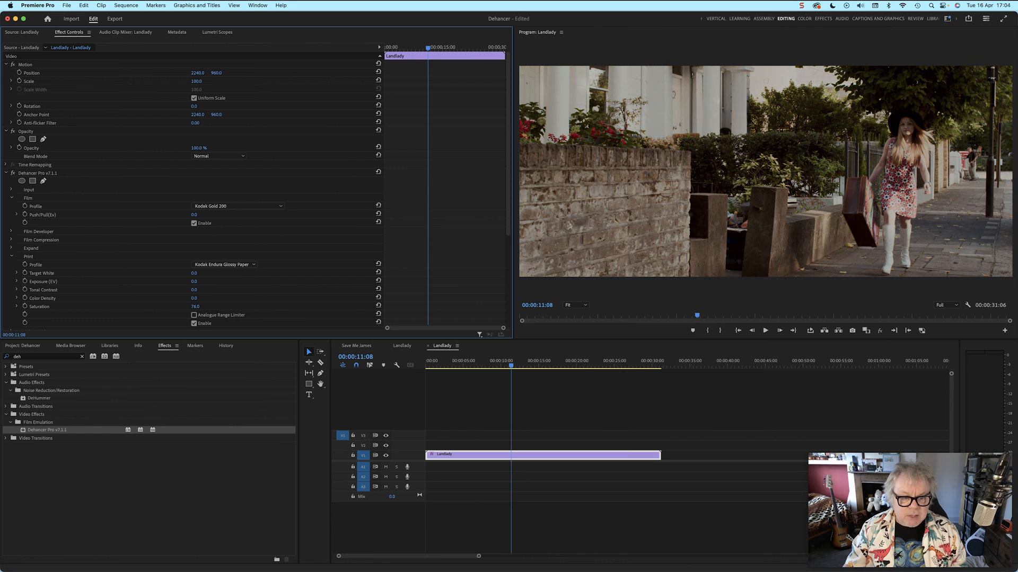
{"action": "left_click_drag", "start_coordinate": [195, 307], "coordinate": [196, 306]}
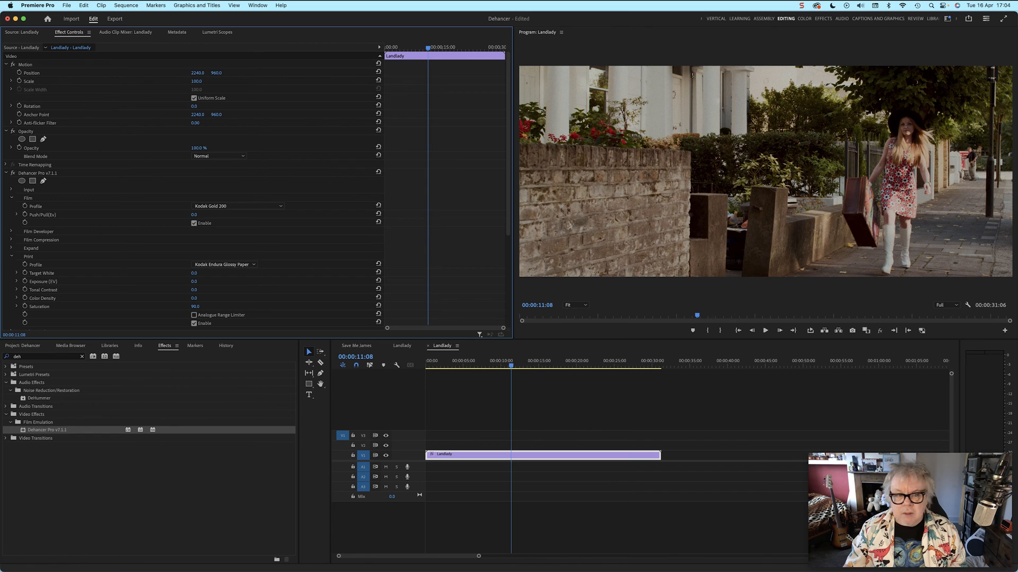
{"action": "left_click", "coordinate": [12, 257]}
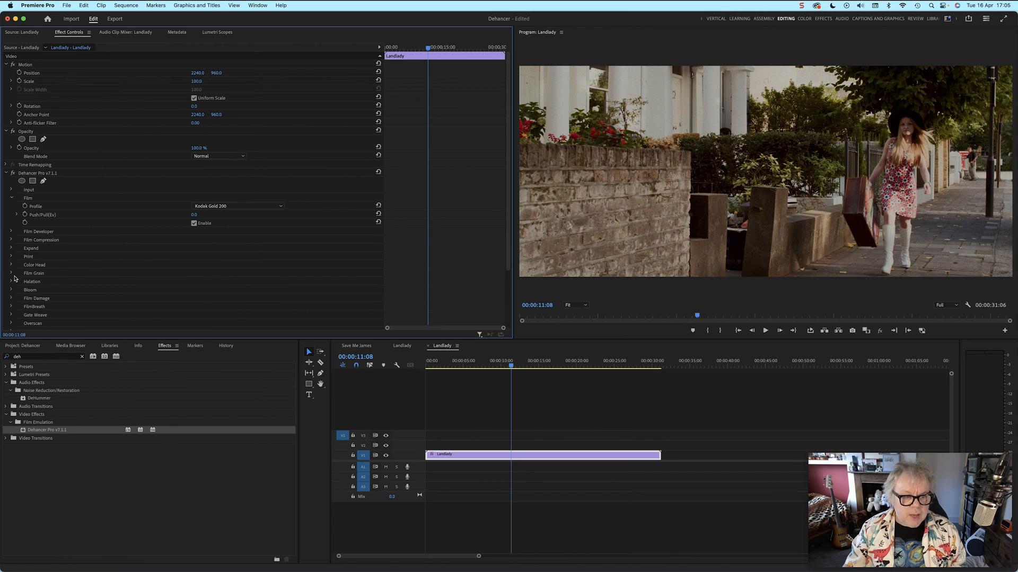
- Enable the Color Head, try a Yellow - Blue shift of about -44, and reset that shift to its default
{"action": "left_click", "coordinate": [11, 266]}
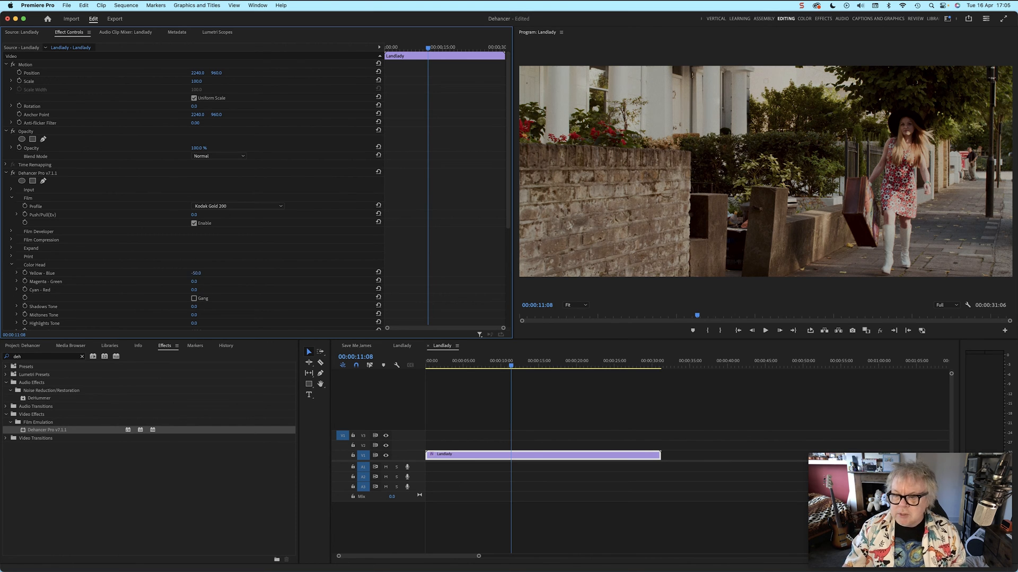
{"action": "left_click_drag", "start_coordinate": [195, 273], "coordinate": [198, 274]}
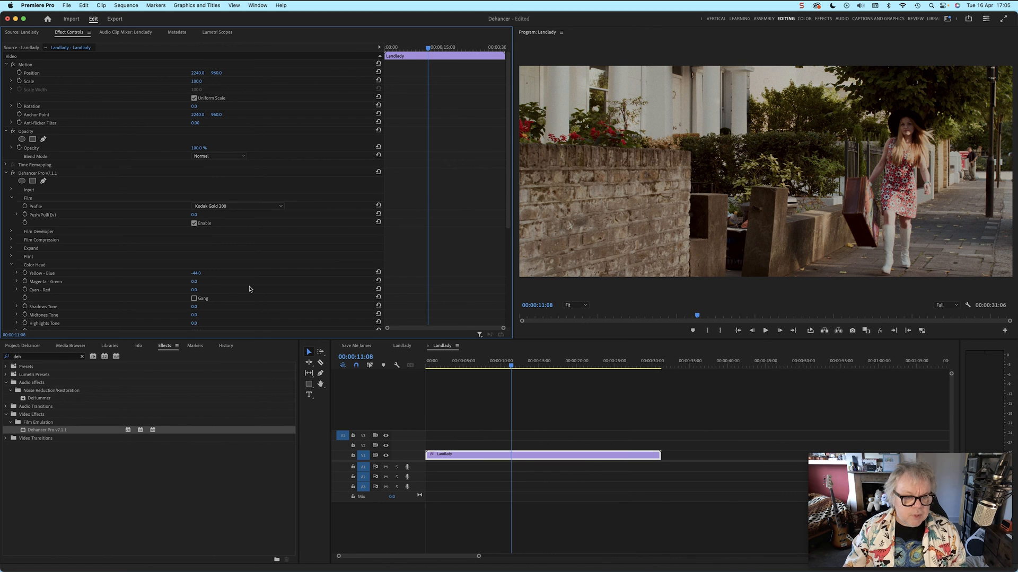
{"action": "scroll", "coordinate": [249, 289], "scroll_direction": "down", "scroll_amount": 4}
{"action": "left_click", "coordinate": [194, 317]}
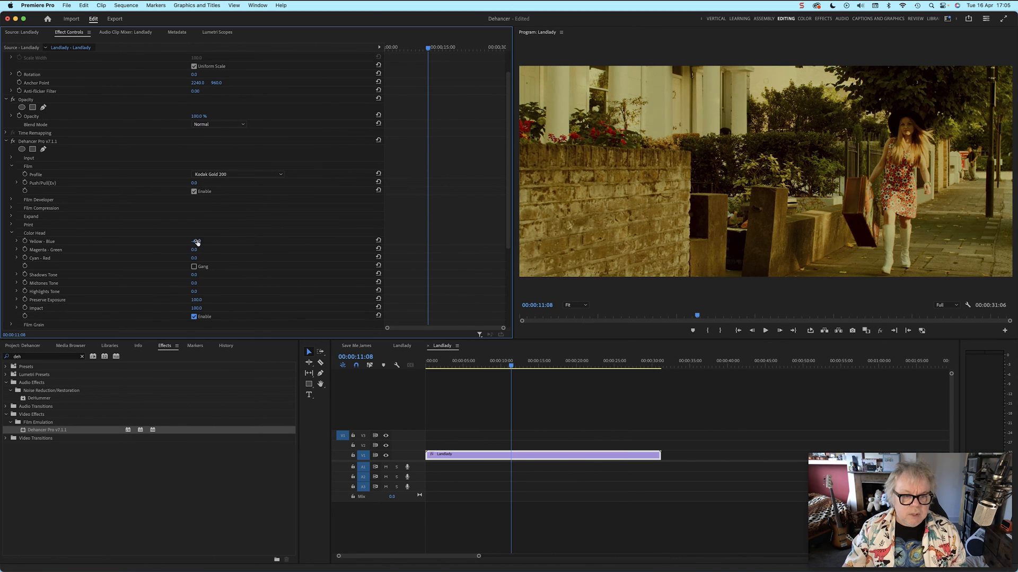
{"action": "left_click", "coordinate": [379, 240]}
{"action": "left_click", "coordinate": [11, 233]}
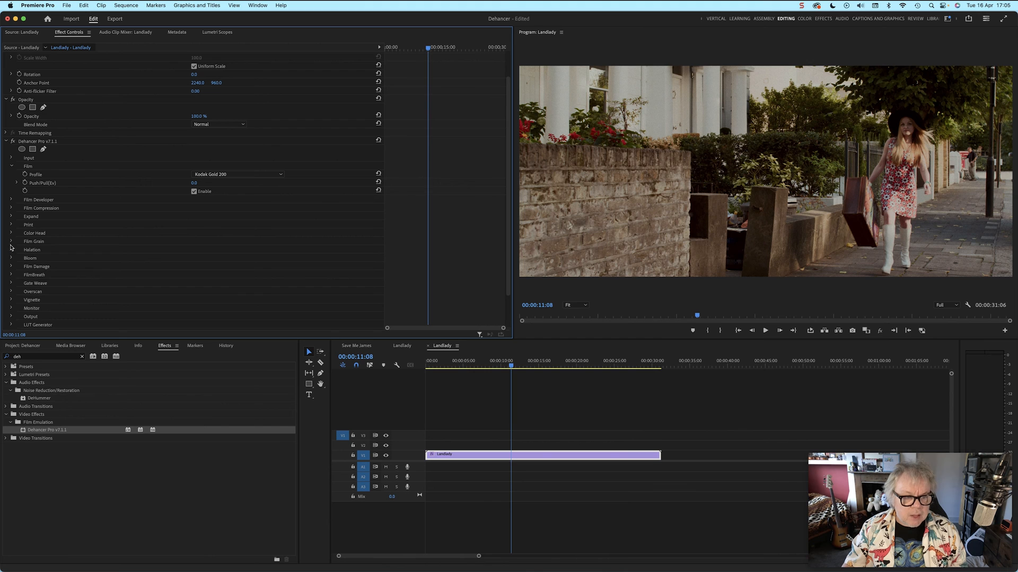
- Set the Film Grain profile to 65 mm ISO 50
{"action": "left_click", "coordinate": [12, 242]}
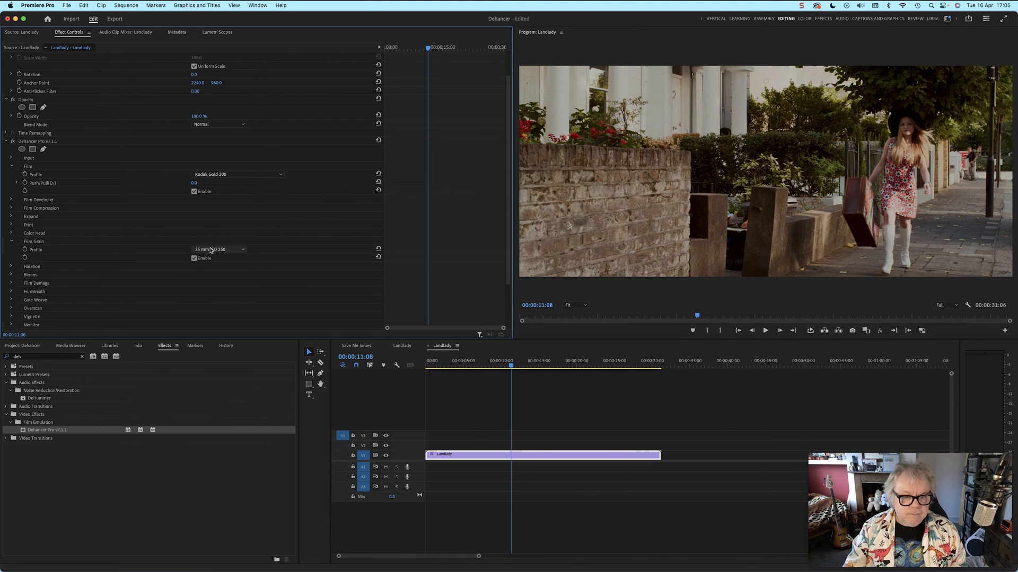
{"action": "left_click", "coordinate": [218, 250]}
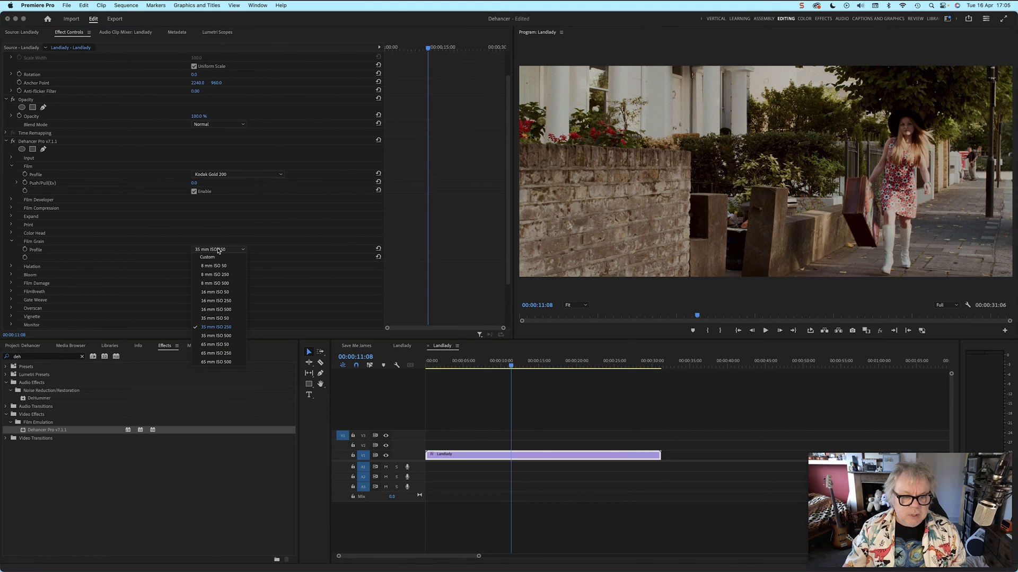
{"action": "left_click", "coordinate": [235, 345]}
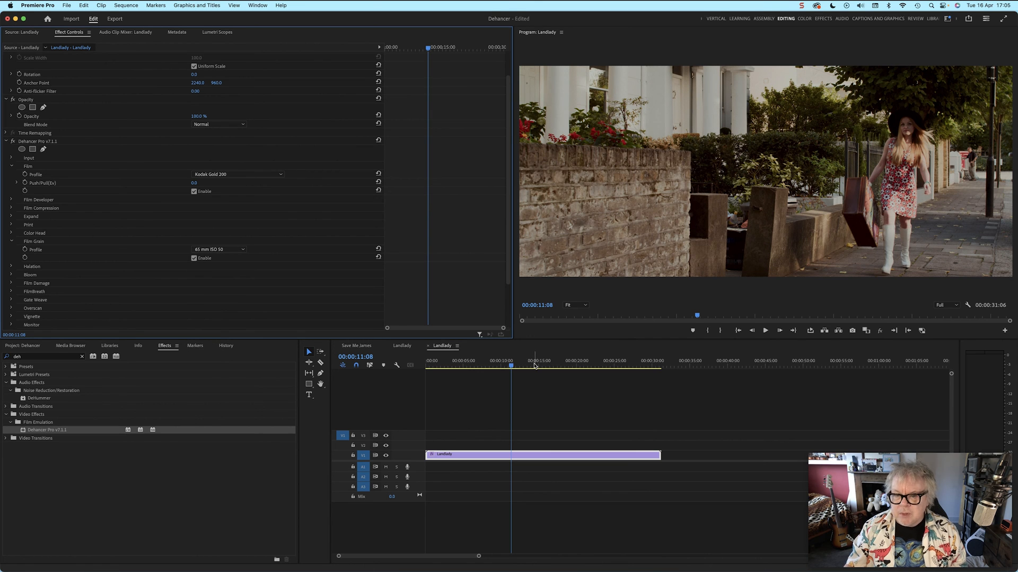
- Magnify the program preview to 800% to inspect the grain, and set the Film Grain profile to 8 mm ISO 50
{"action": "left_click", "coordinate": [574, 306]}
{"action": "left_click", "coordinate": [585, 393]}
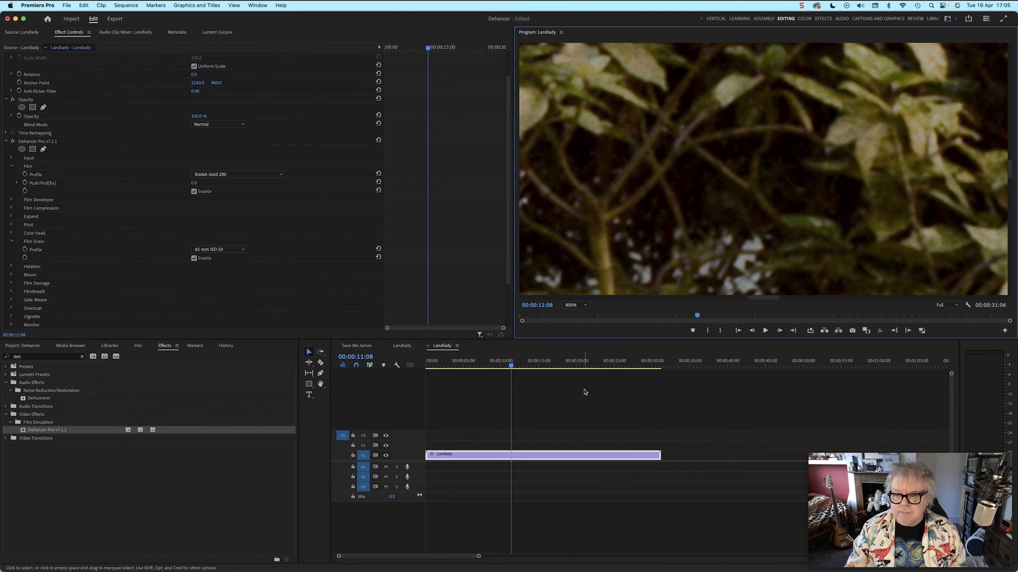
{"action": "left_click", "coordinate": [221, 250]}
{"action": "left_click", "coordinate": [214, 266]}
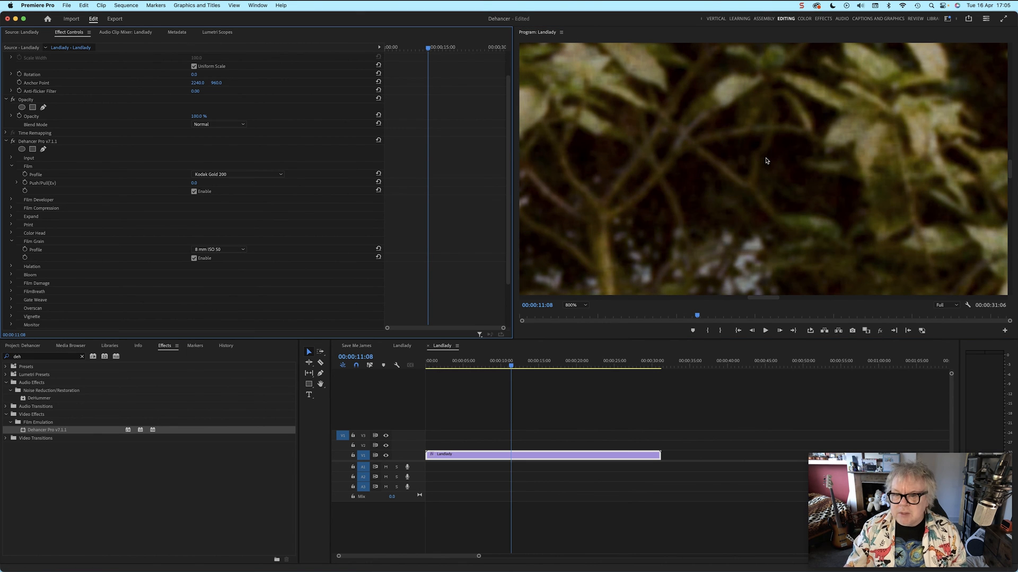
- Set the Film Grain profile to 65 mm ISO 250, fit the whole frame in the program preview, and collapse the Film Grain section
{"action": "left_click", "coordinate": [223, 250]}
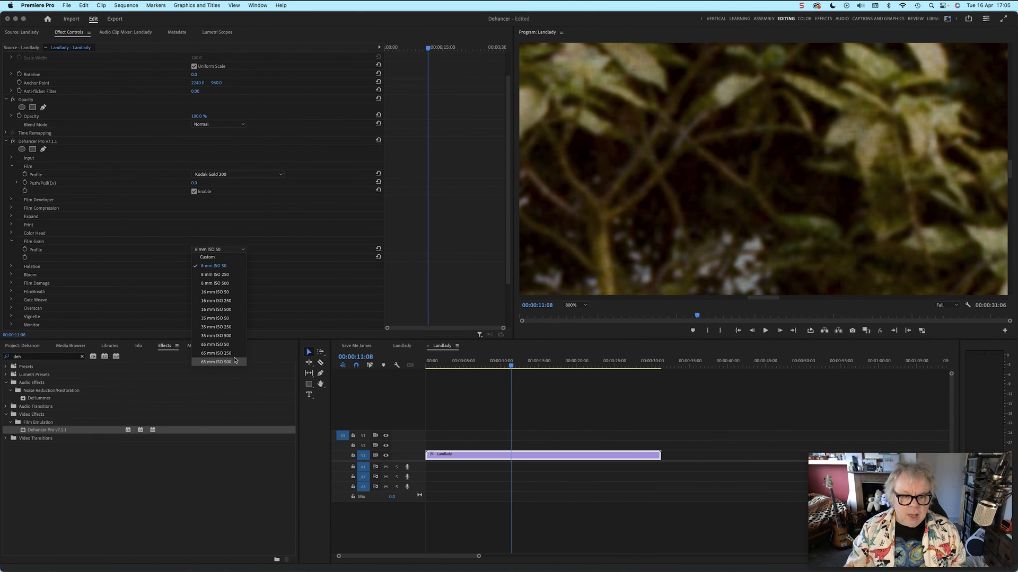
{"action": "left_click", "coordinate": [240, 355]}
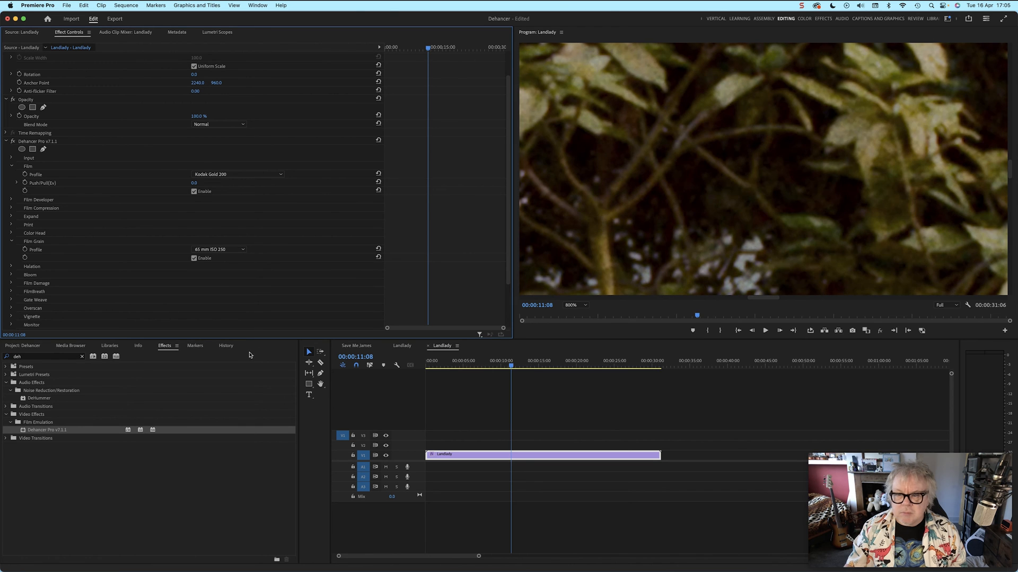
{"action": "left_click", "coordinate": [571, 308]}
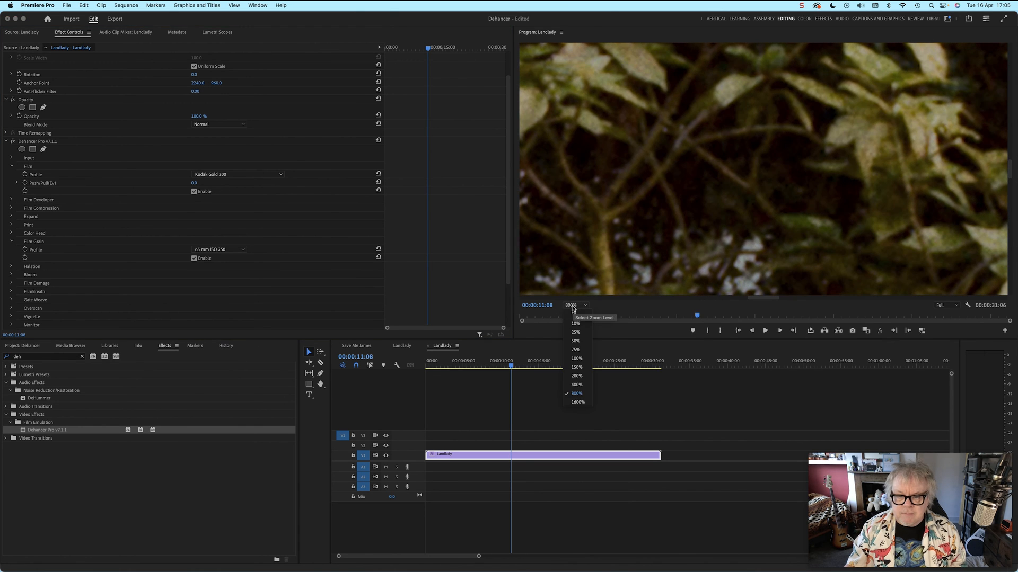
{"action": "left_click", "coordinate": [574, 316]}
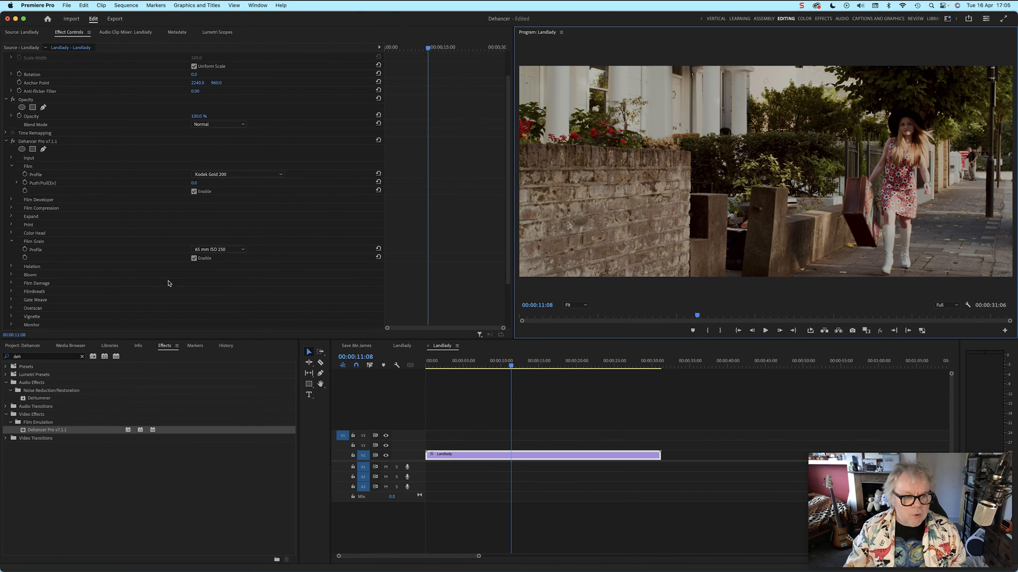
{"action": "left_click", "coordinate": [11, 242]}
- Enable Halation and turn on its Mask Mode to isolate the glow
{"action": "left_click", "coordinate": [11, 250]}
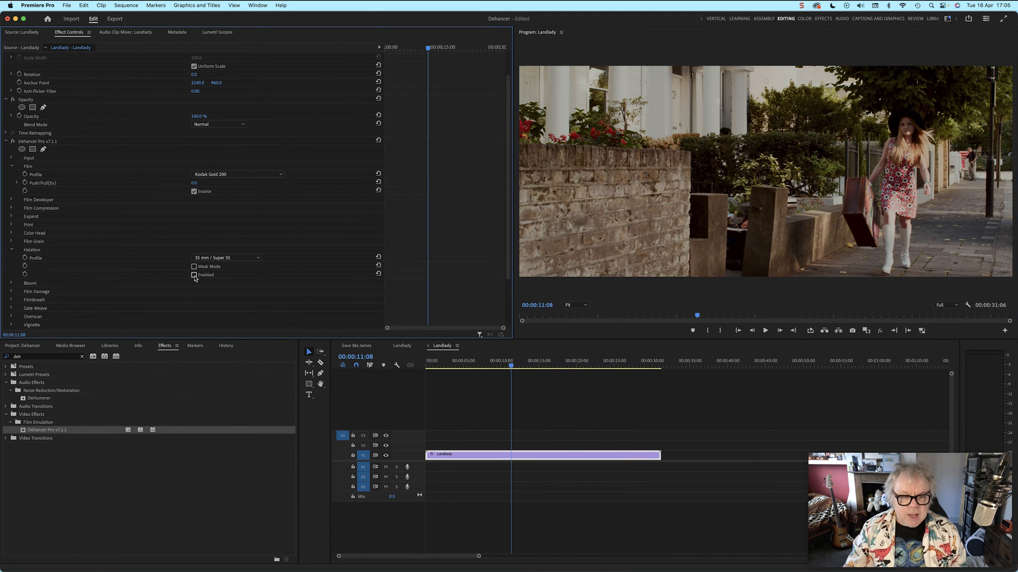
{"action": "left_click", "coordinate": [194, 275]}
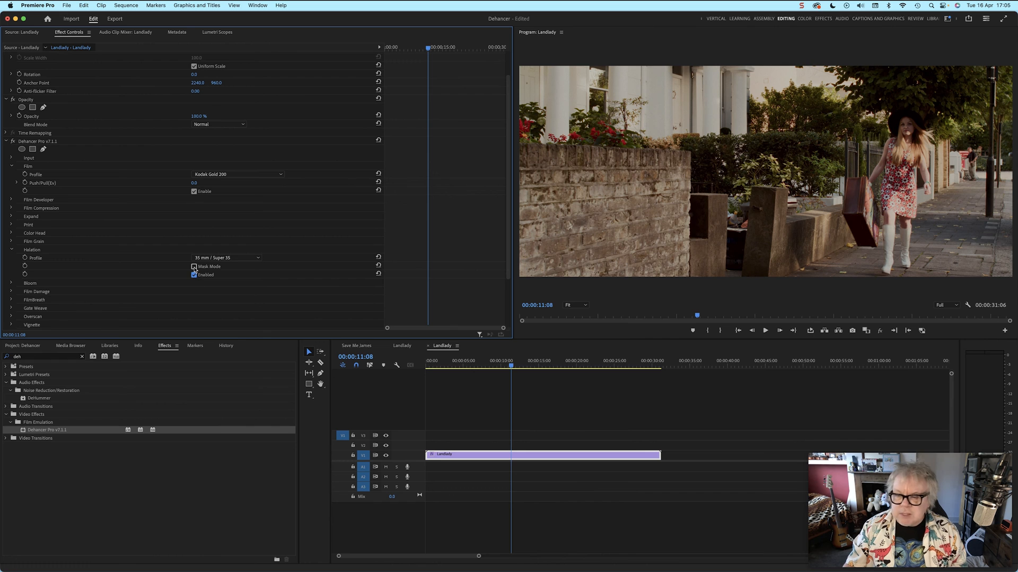
{"action": "left_click", "coordinate": [194, 266]}
- Try a Custom Halation profile with Background Gain 74, Local Diffusion about 71 and Amplify 100
{"action": "left_click", "coordinate": [210, 258]}
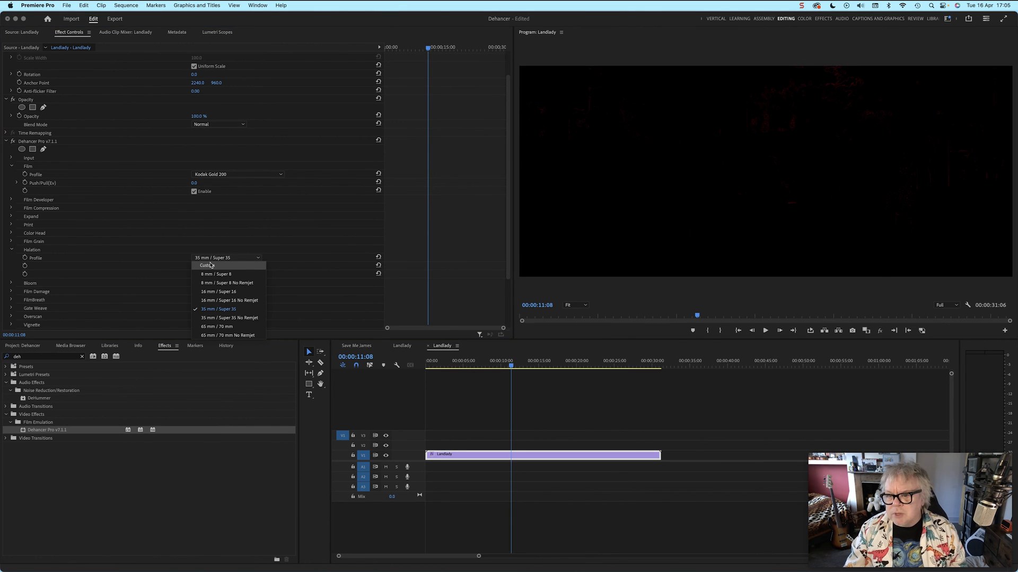
{"action": "left_click", "coordinate": [211, 265]}
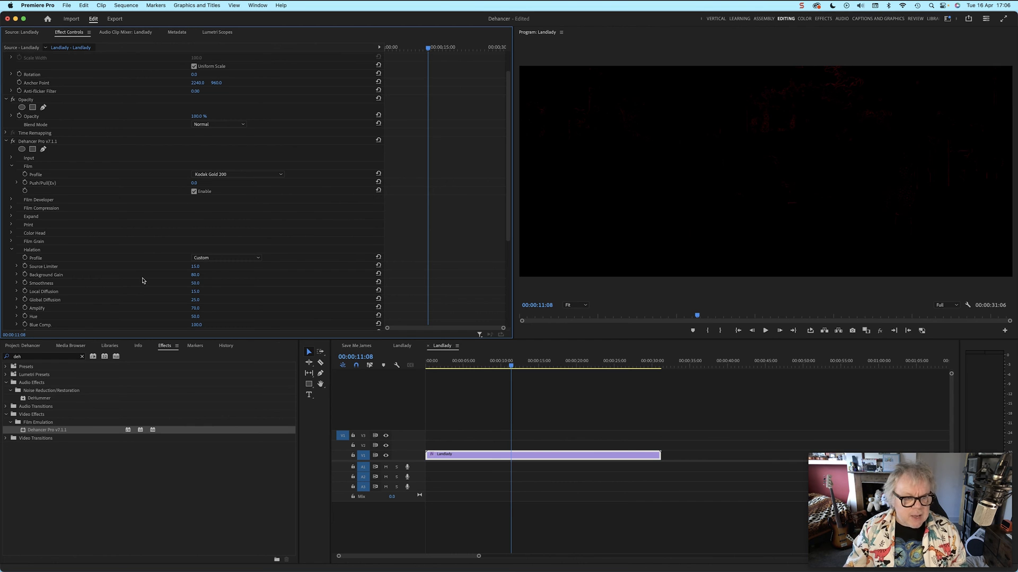
{"action": "scroll", "coordinate": [146, 281], "scroll_direction": "down", "scroll_amount": 1}
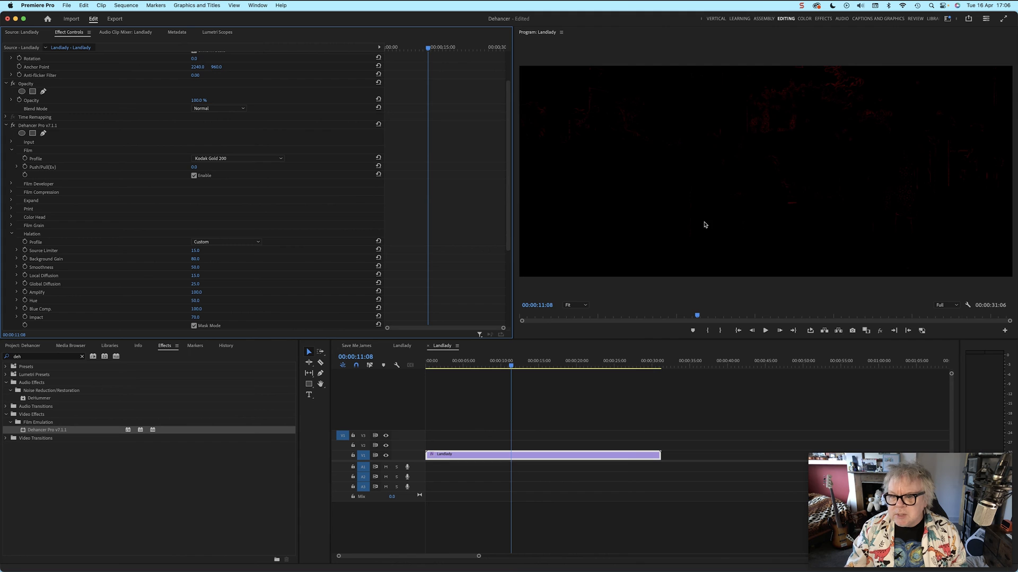
{"action": "left_click_drag", "start_coordinate": [204, 259], "coordinate": [215, 259]}
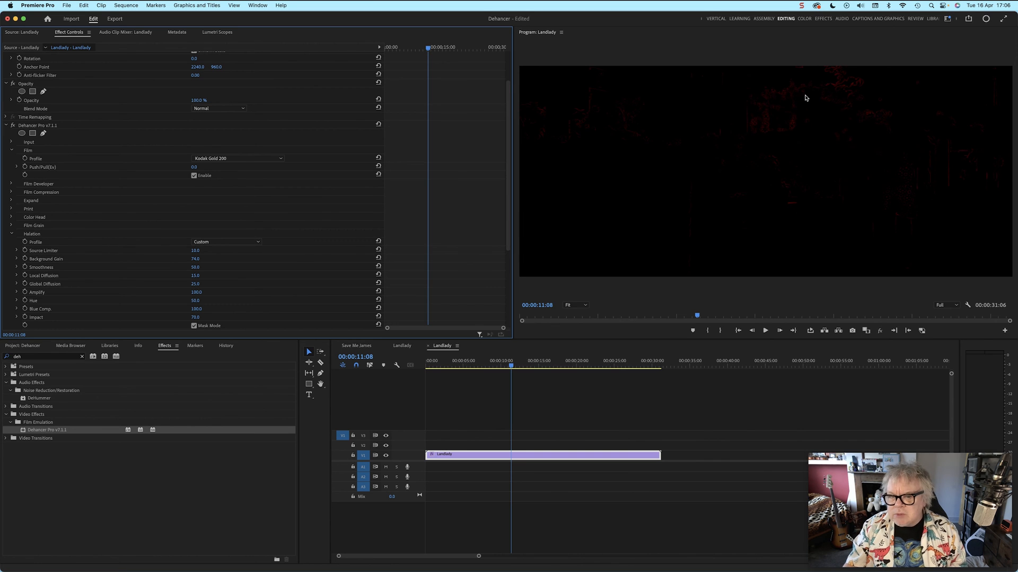
{"action": "scroll", "coordinate": [297, 258], "scroll_direction": "down", "scroll_amount": 2}
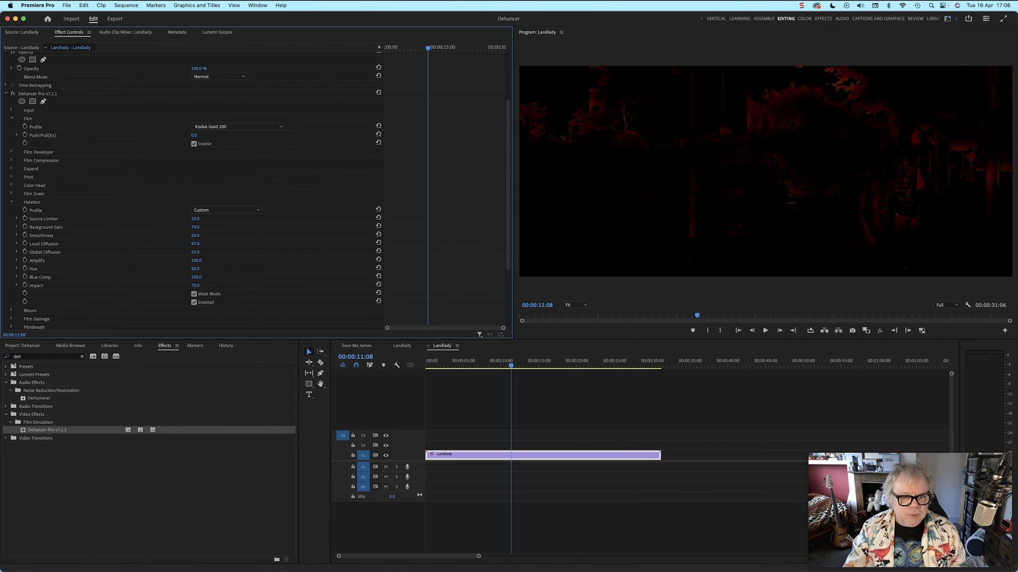
{"action": "left_click_drag", "start_coordinate": [195, 243], "coordinate": [209, 204]}
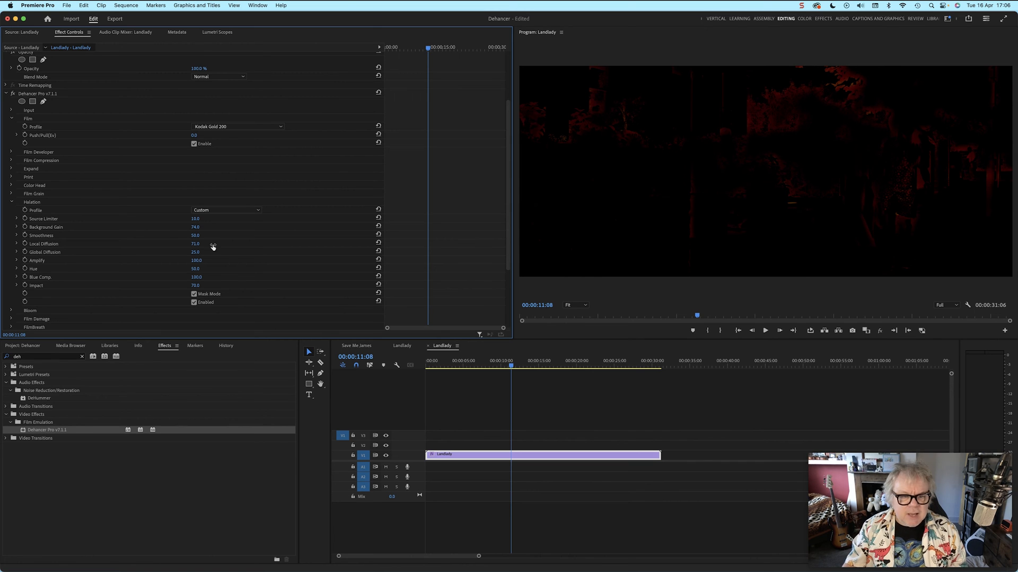
- Set the Halation profile to 16 mm / Super 16, turn off its Mask Mode, and collapse the Halation section
{"action": "left_click", "coordinate": [222, 210]}
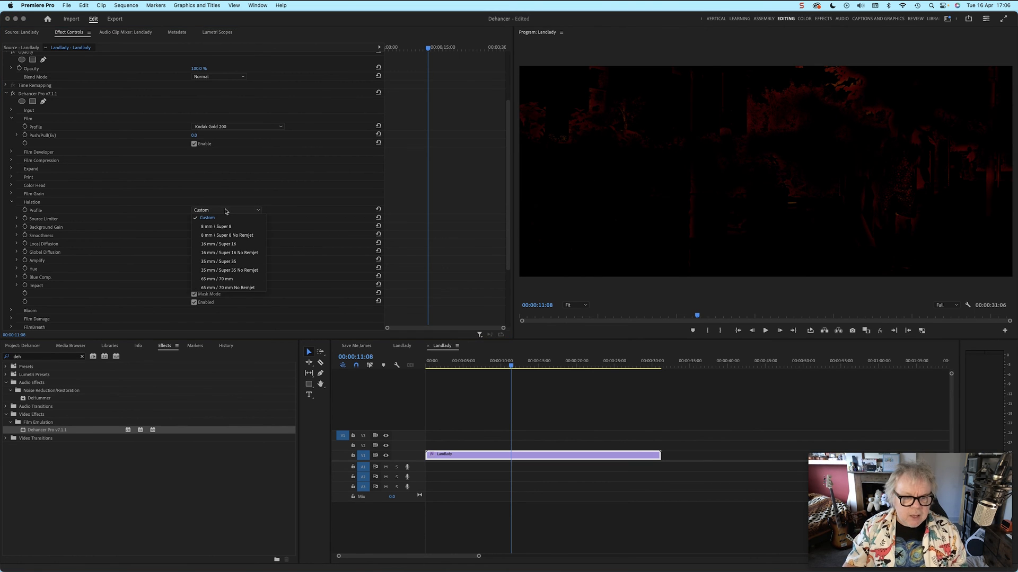
{"action": "left_click", "coordinate": [241, 245]}
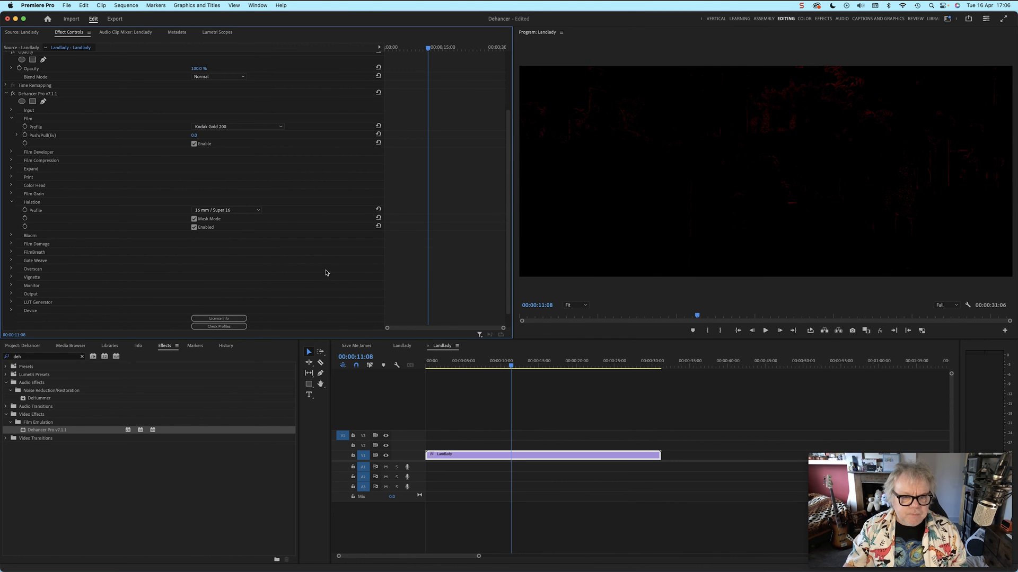
{"action": "left_click", "coordinate": [194, 219]}
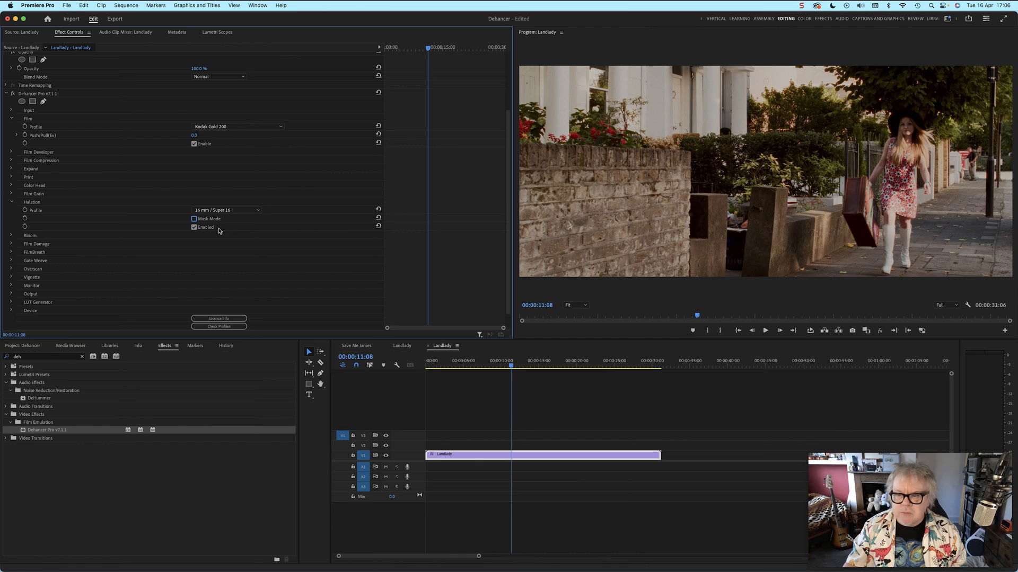
{"action": "left_click", "coordinate": [11, 202]}
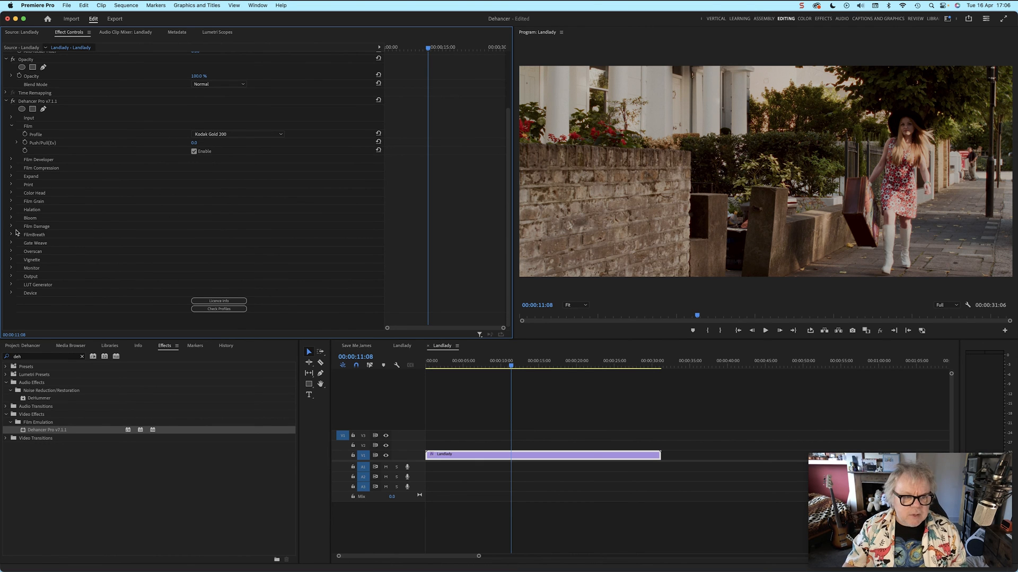
- Enable Bloom with Mask Mode on and set its profile to Custom
{"action": "left_click", "coordinate": [11, 218]}
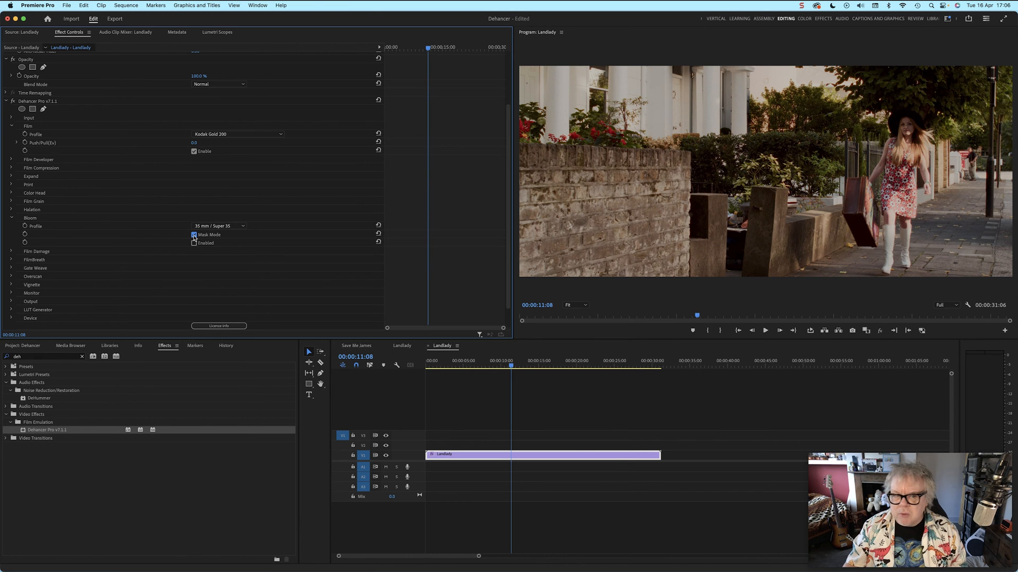
{"action": "left_click", "coordinate": [194, 244]}
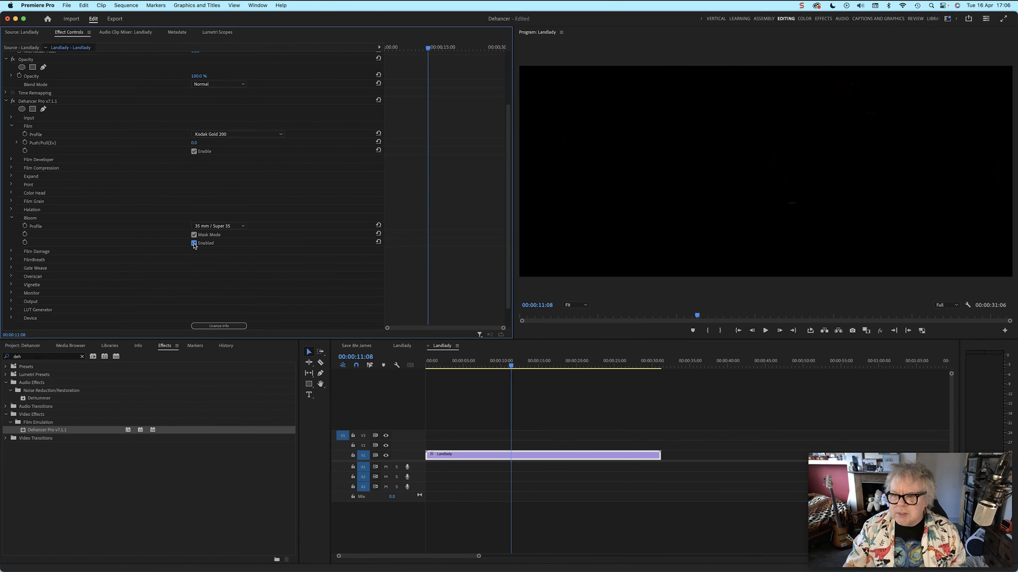
{"action": "left_click", "coordinate": [219, 227]}
{"action": "left_click", "coordinate": [220, 234]}
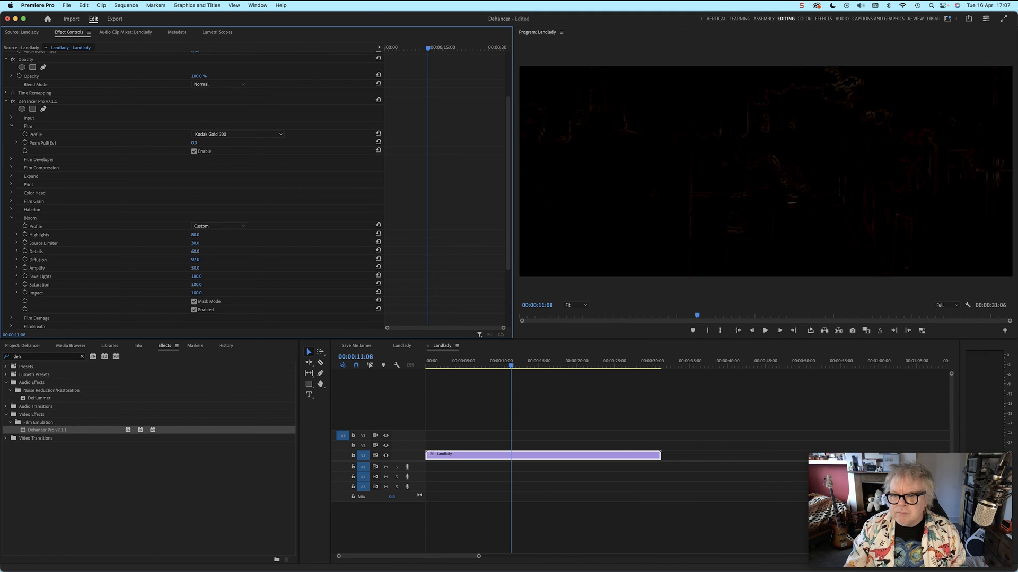
- Set the Bloom Diffusion to 80 and Amplify to 64, and turn off its Mask Mode
{"action": "left_click_drag", "start_coordinate": [196, 260], "coordinate": [204, 260]}
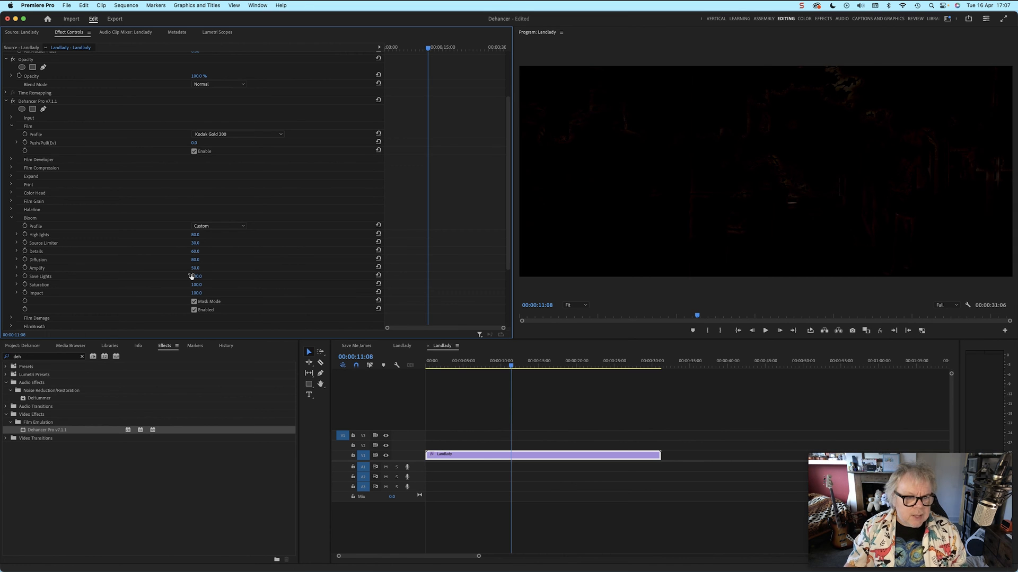
{"action": "left_click_drag", "start_coordinate": [196, 269], "coordinate": [186, 268]}
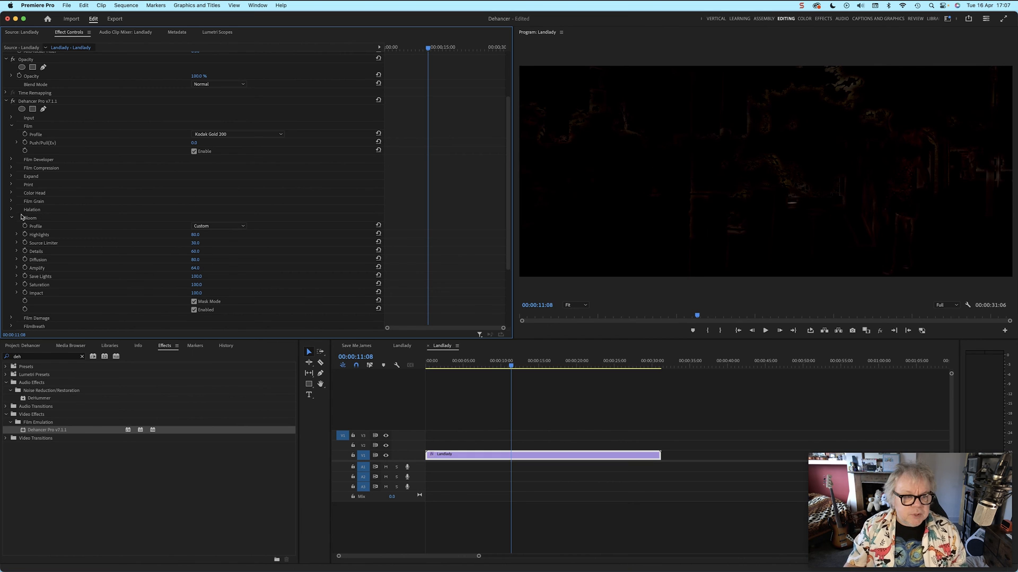
{"action": "left_click", "coordinate": [194, 303]}
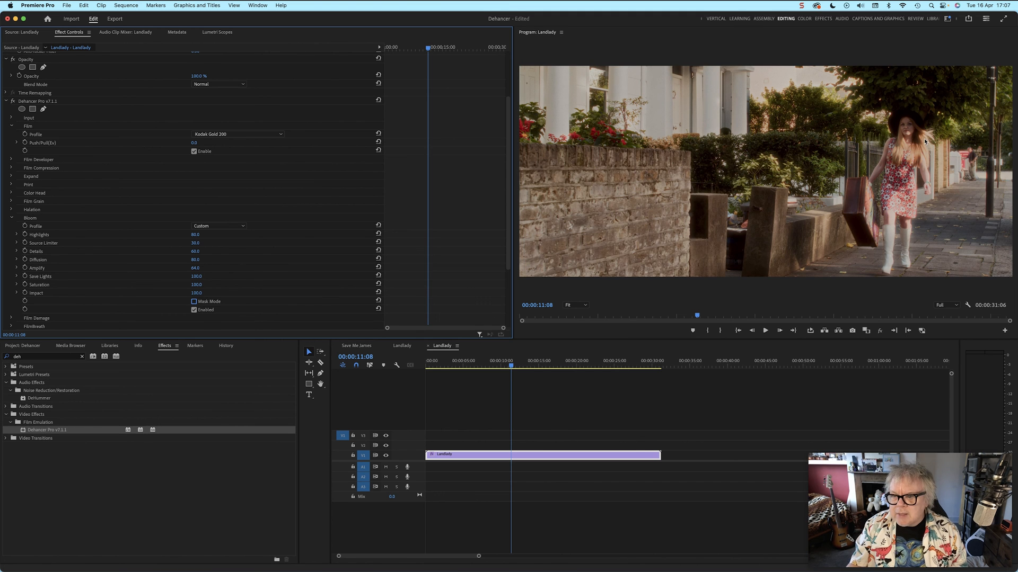
- Play the Landlady clip from about six seconds to review the bloom, and collapse the Bloom section
{"action": "left_click", "coordinate": [472, 365]}
{"action": "key", "text": "space"}
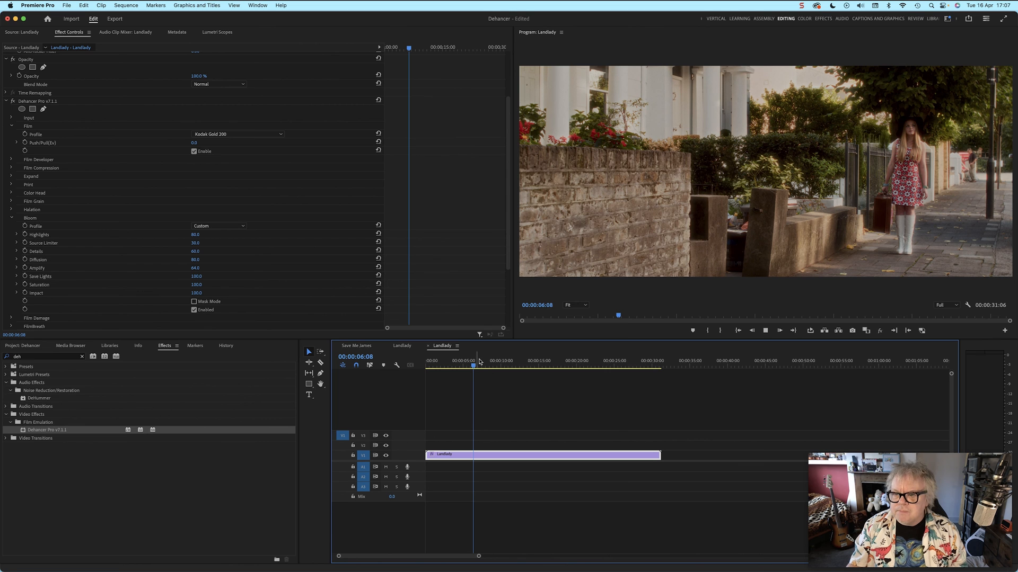
{"action": "key", "text": "space"}
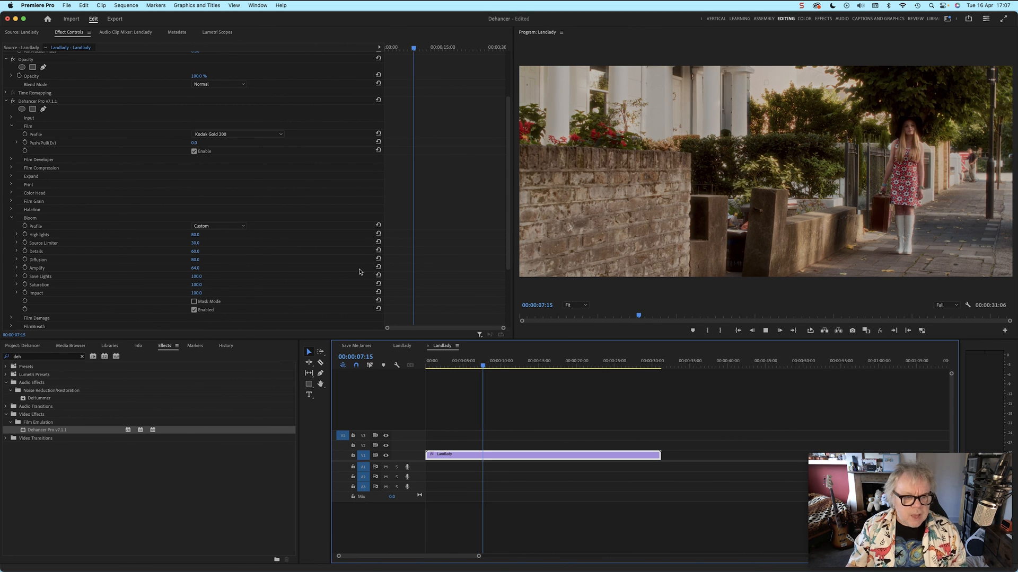
{"action": "left_click_drag", "start_coordinate": [509, 242], "coordinate": [508, 244]}
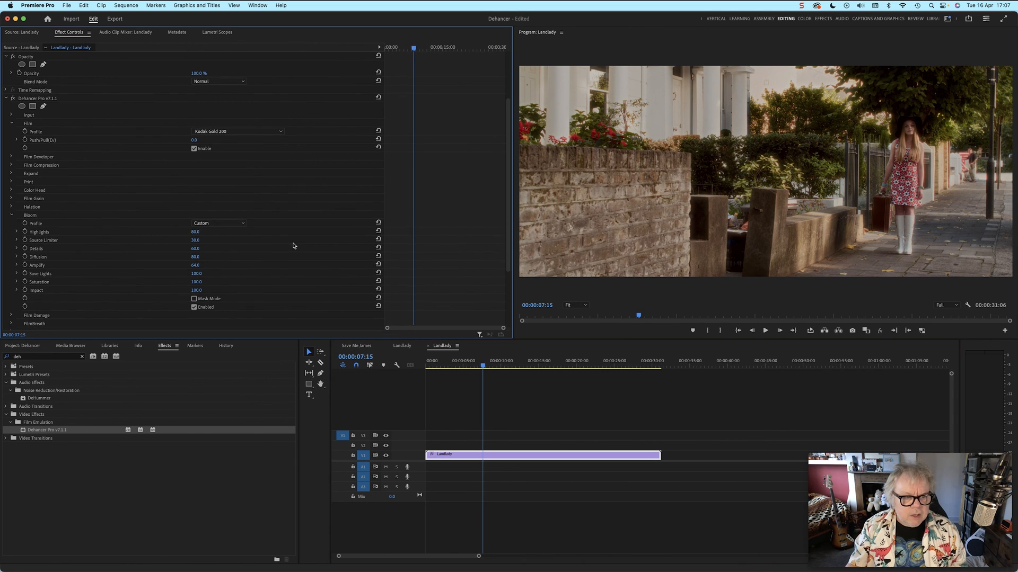
{"action": "left_click", "coordinate": [12, 215]}
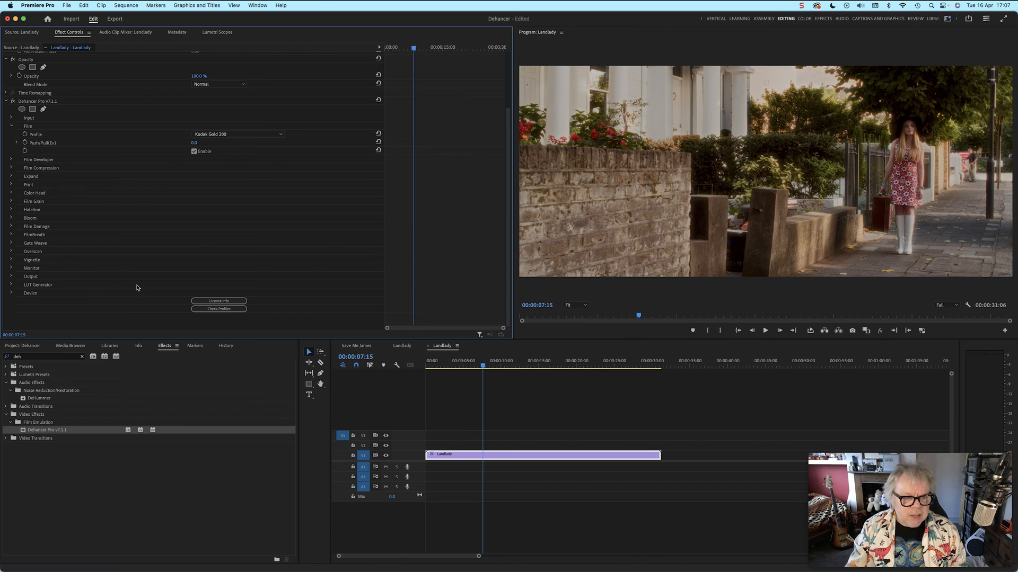
- Enable Gate Weave and set its profile to 65 mm / 70 mm
{"action": "left_click", "coordinate": [11, 243]}
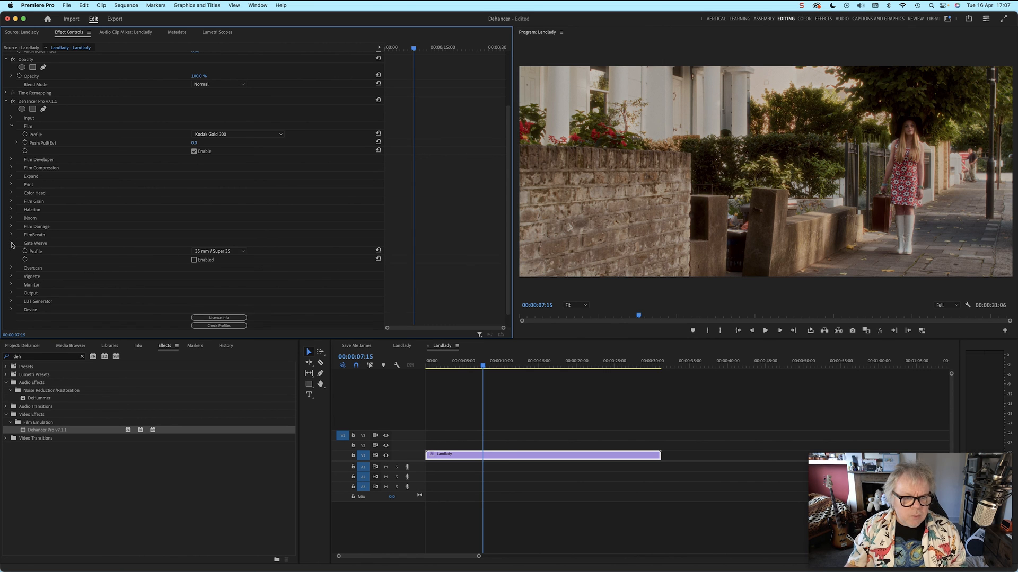
{"action": "left_click", "coordinate": [194, 260]}
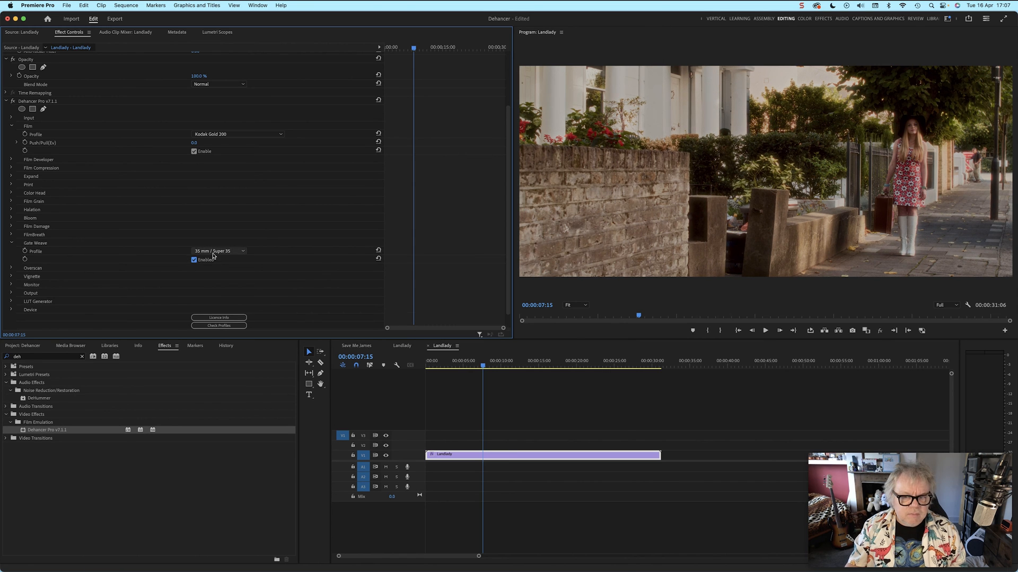
{"action": "left_click", "coordinate": [213, 256]}
{"action": "left_click", "coordinate": [226, 299]}
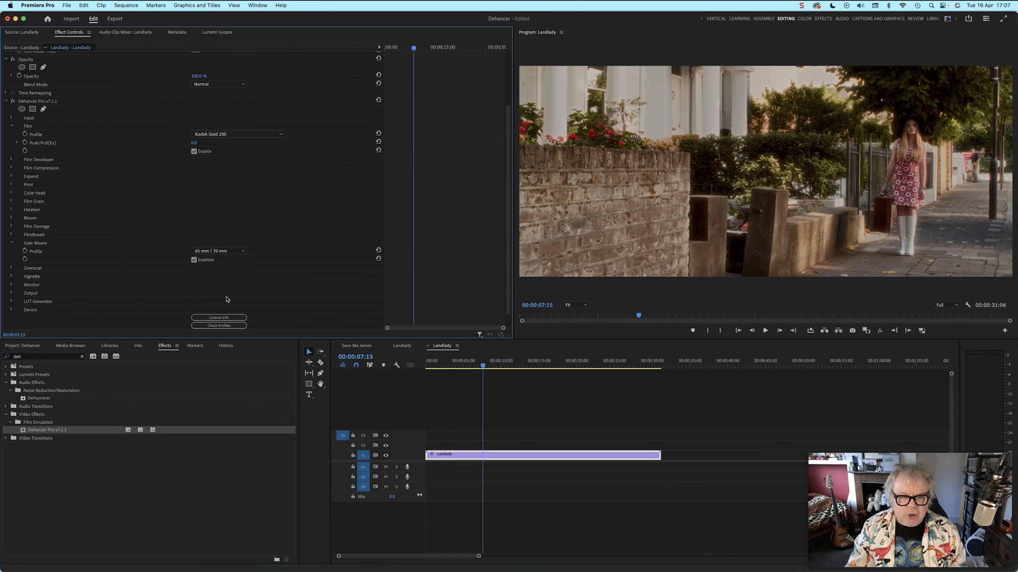
{"action": "left_click", "coordinate": [220, 253]}
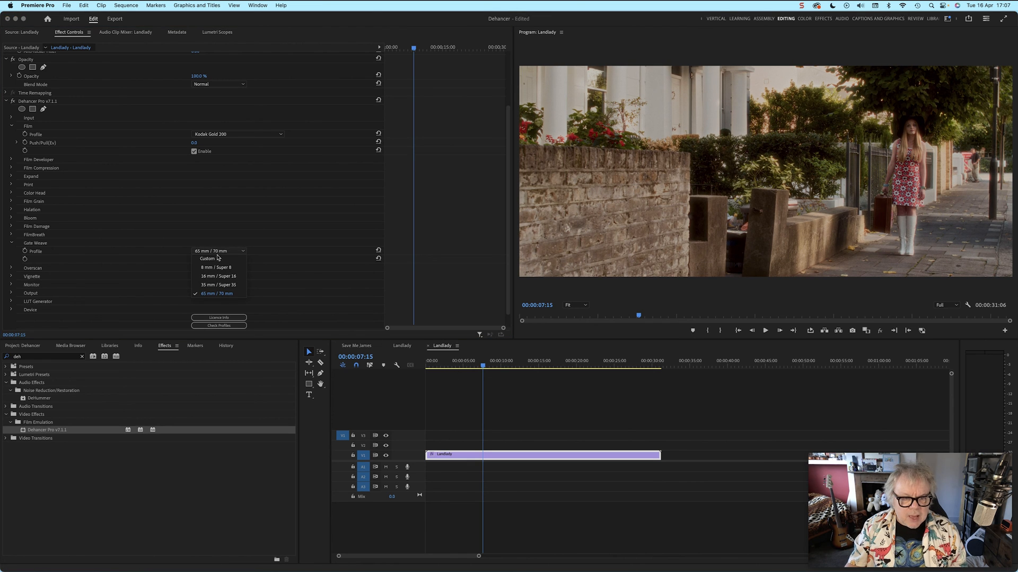
{"action": "left_click", "coordinate": [226, 294]}
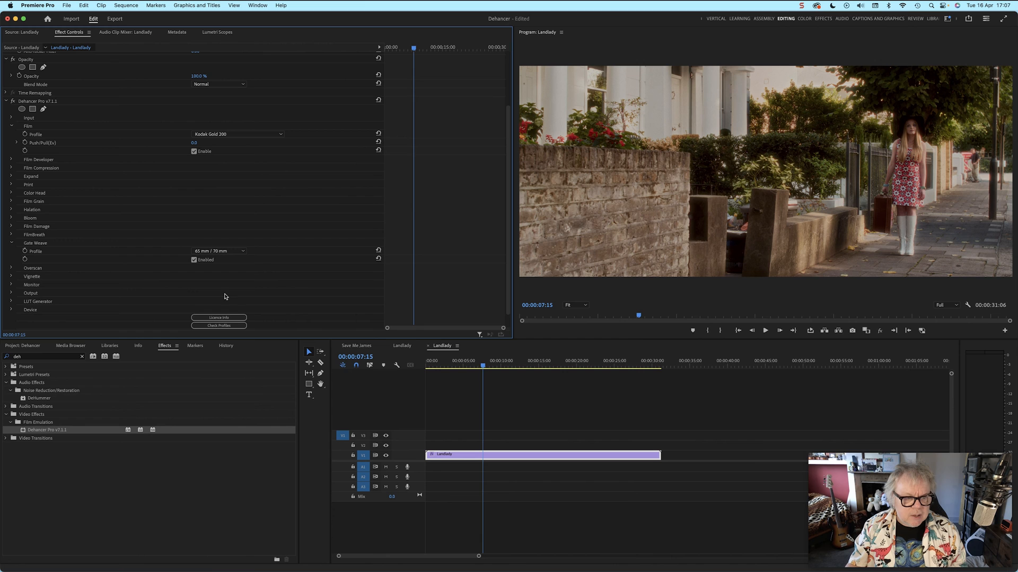
- Enable the Vignette and set its Size to 10
{"action": "left_click", "coordinate": [11, 277]}
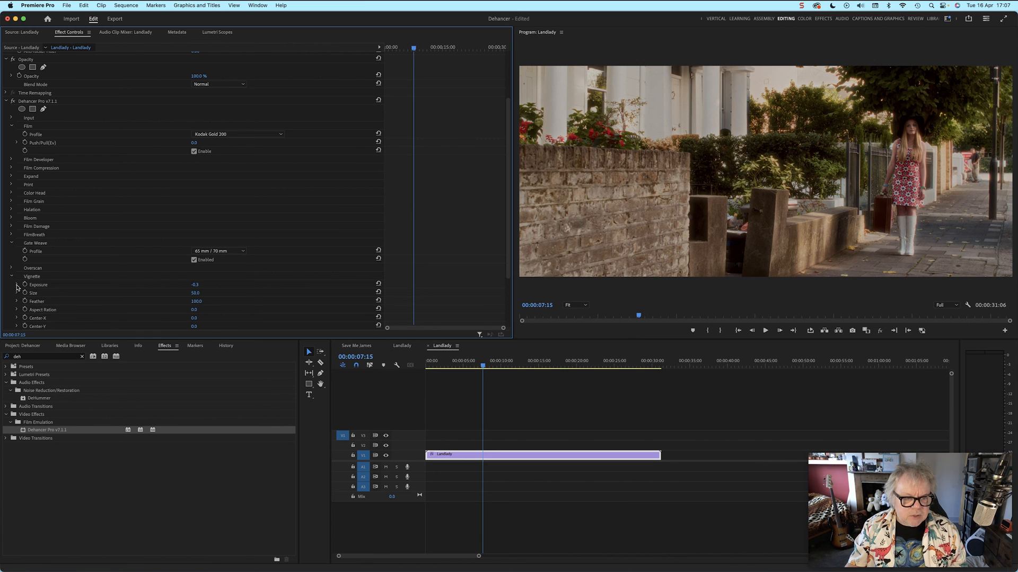
{"action": "left_click", "coordinate": [17, 286]}
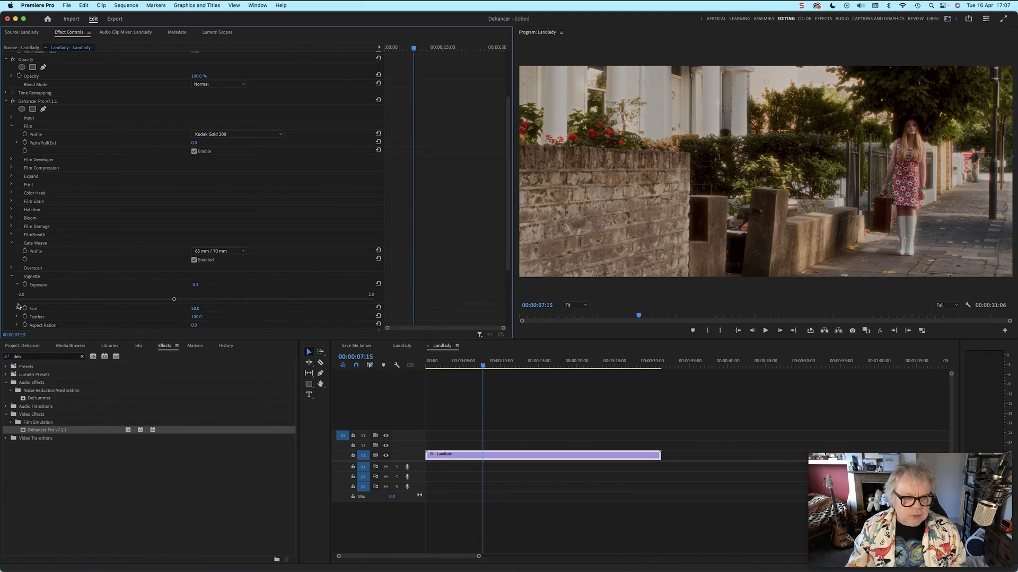
{"action": "scroll", "coordinate": [332, 302], "scroll_direction": "down", "scroll_amount": 2}
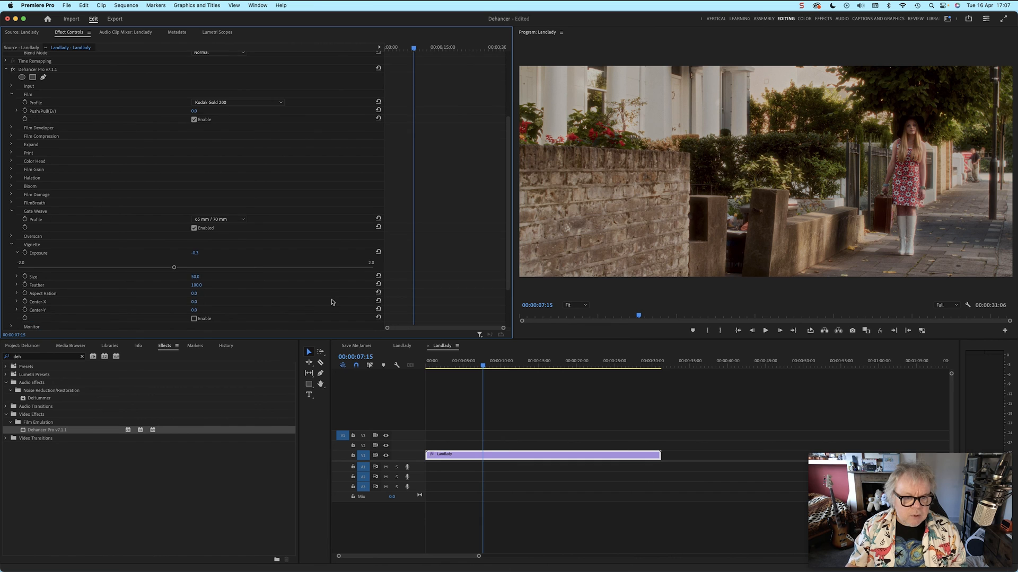
{"action": "left_click", "coordinate": [194, 319]}
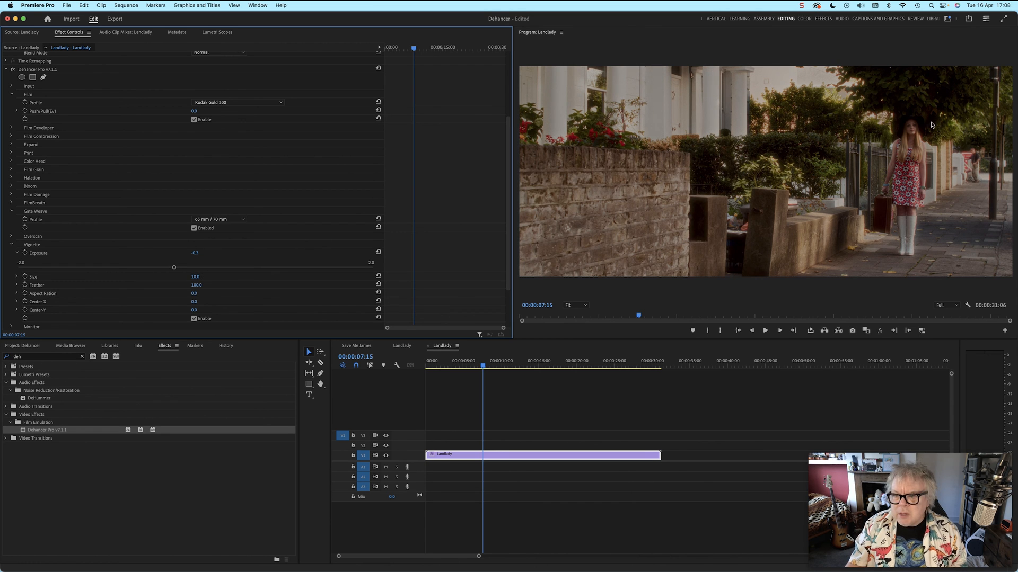
- Move the playhead to 00:00:23:24 and switch the whole Dehancer Pro effect off and on to compare the look
{"action": "left_click_drag", "start_coordinate": [515, 365], "coordinate": [607, 370]}
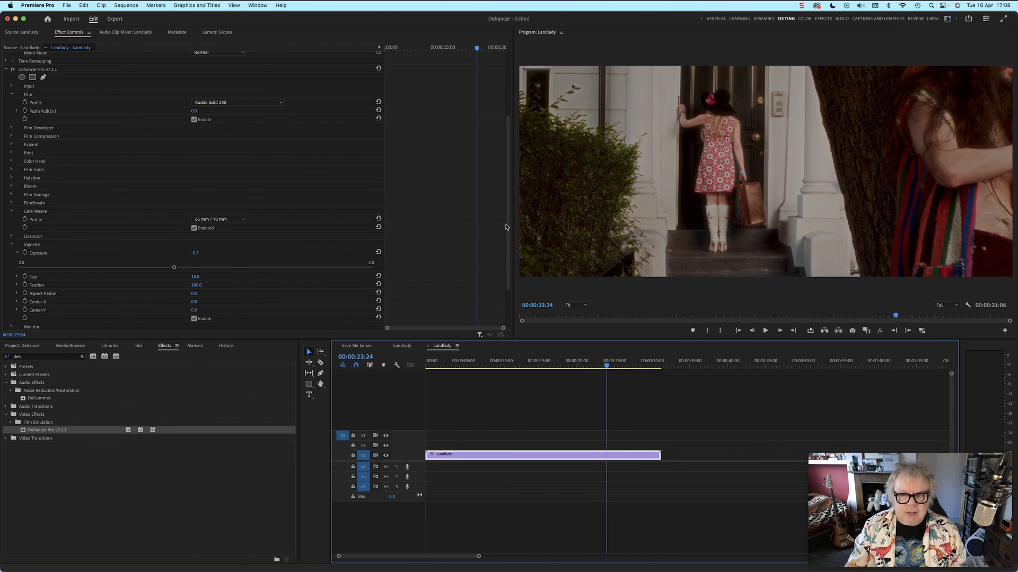
{"action": "scroll", "coordinate": [505, 227], "scroll_direction": "down", "scroll_amount": 3}
{"action": "scroll", "coordinate": [506, 178], "scroll_direction": "up", "scroll_amount": 8}
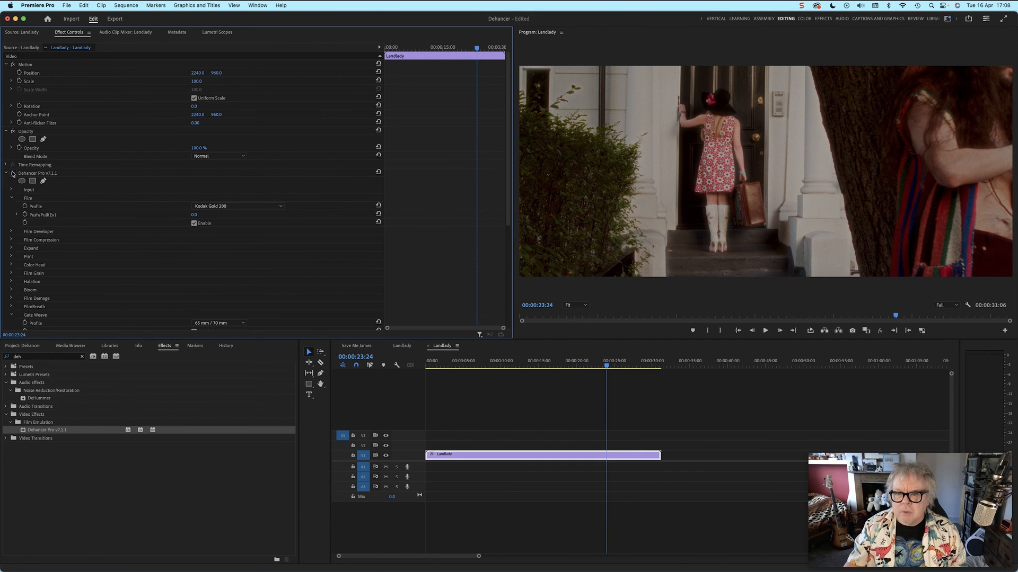
{"action": "left_click", "coordinate": [12, 174]}
{"action": "left_click", "coordinate": [13, 173]}
{"action": "left_click", "coordinate": [12, 174]}
{"action": "left_click", "coordinate": [13, 174]}
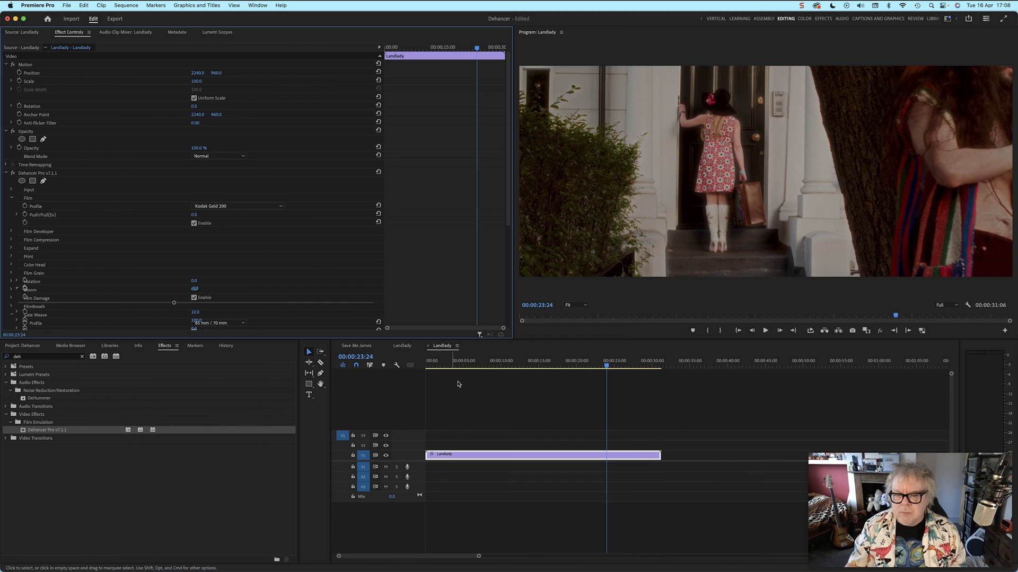
{"action": "left_click_drag", "start_coordinate": [612, 365], "coordinate": [610, 369]}
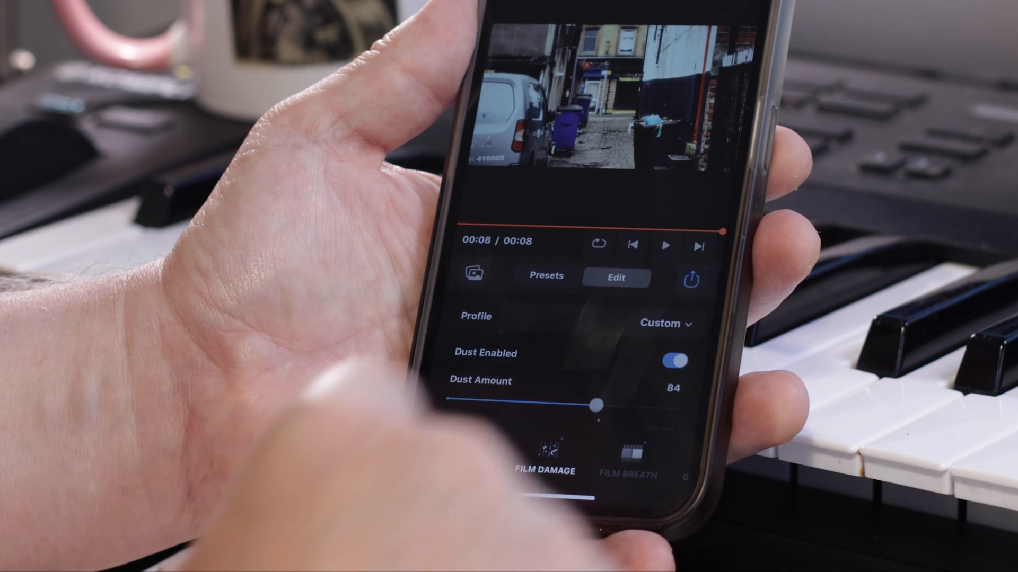
- Switch to the phone's film emulation app and open the export quality options for the street video
{"action": "left_click", "coordinate": [691, 279]}
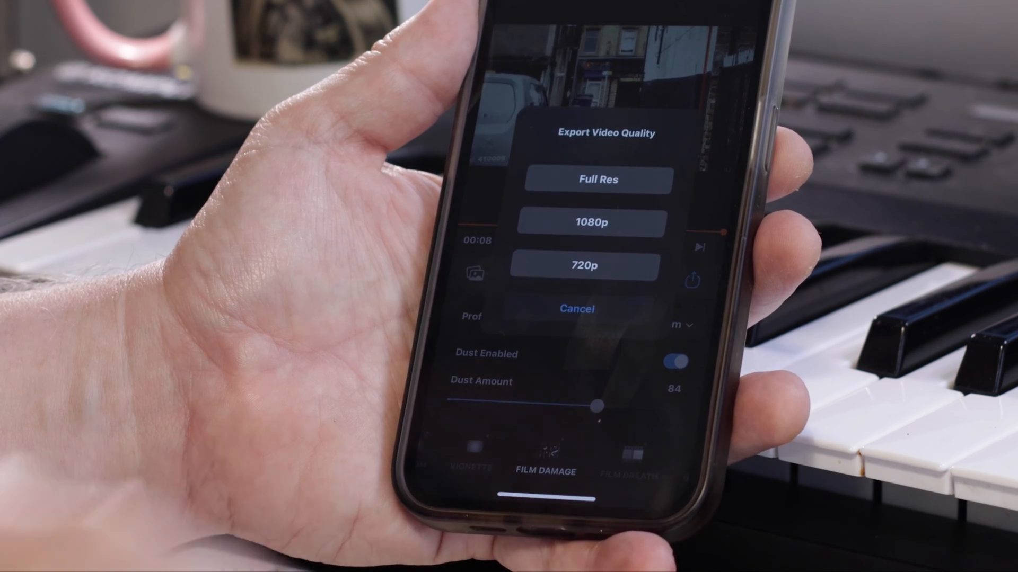